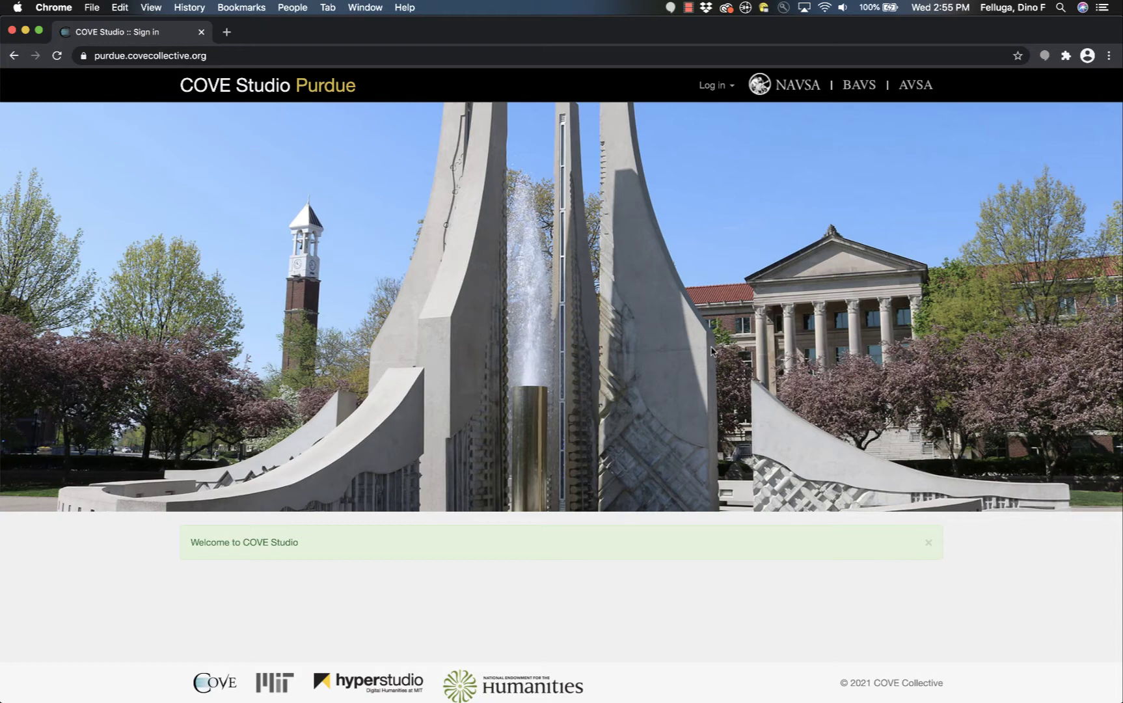
Step: In Firefox, examine the Shelley sonnet annotations containing a portrait and an embedded Hamilton video, playing the video briefly
key("super+Tab")
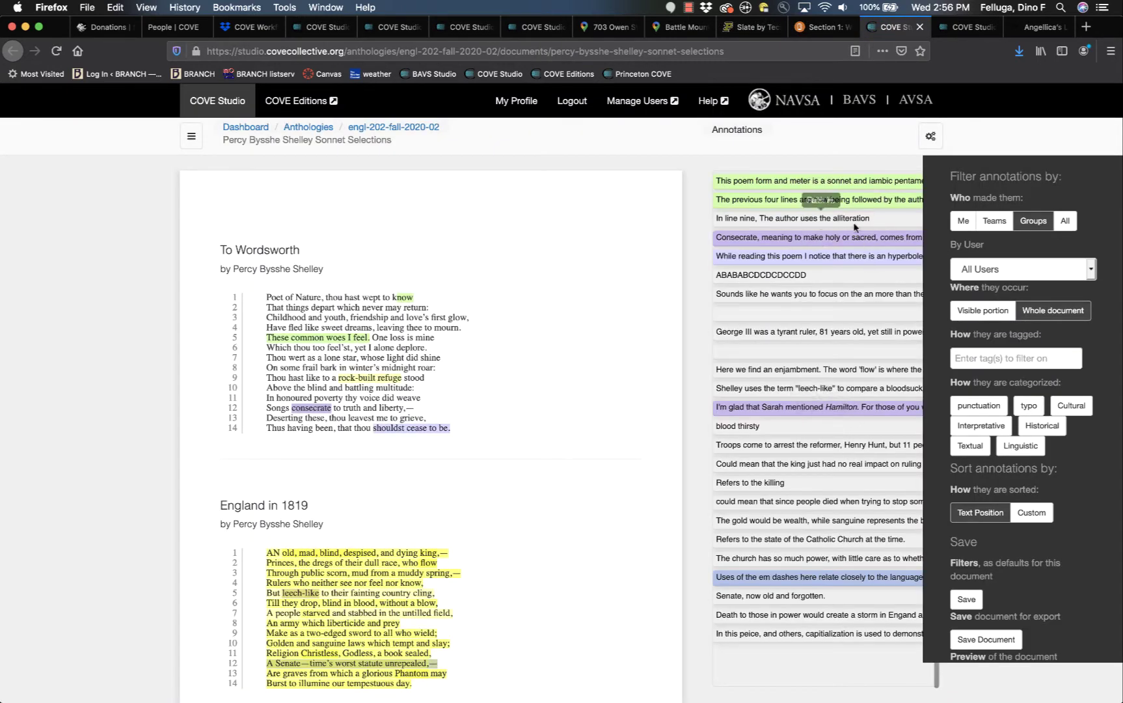
left_click(795, 312)
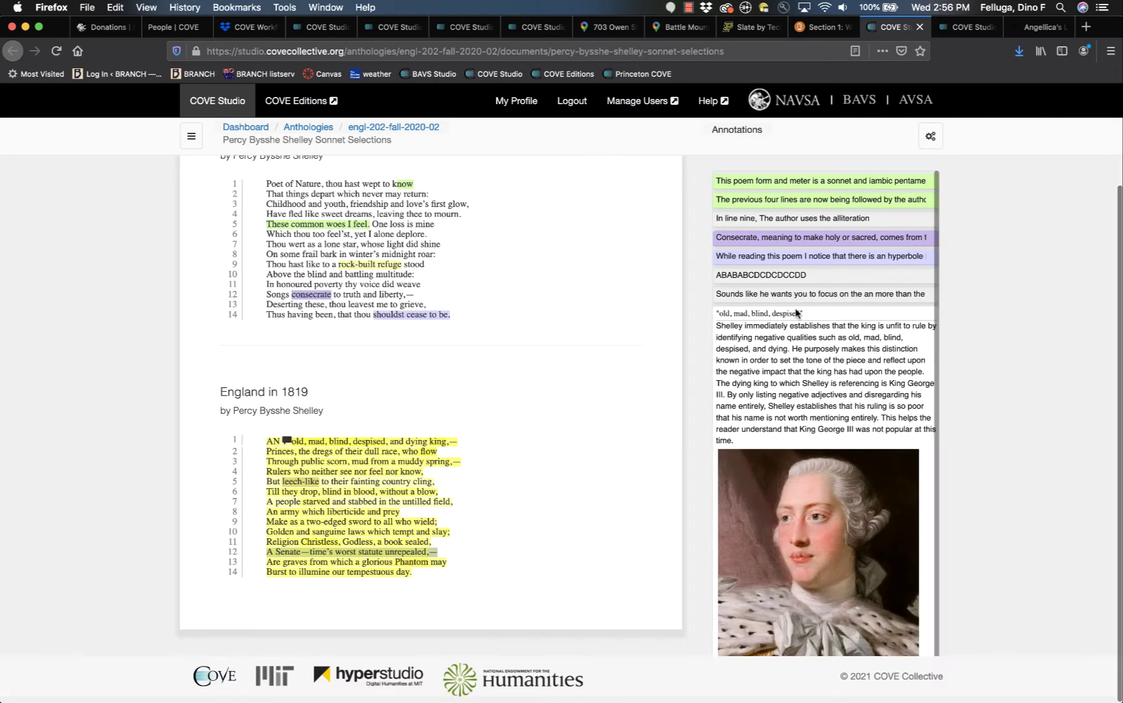
scroll(796, 313, "down", 10)
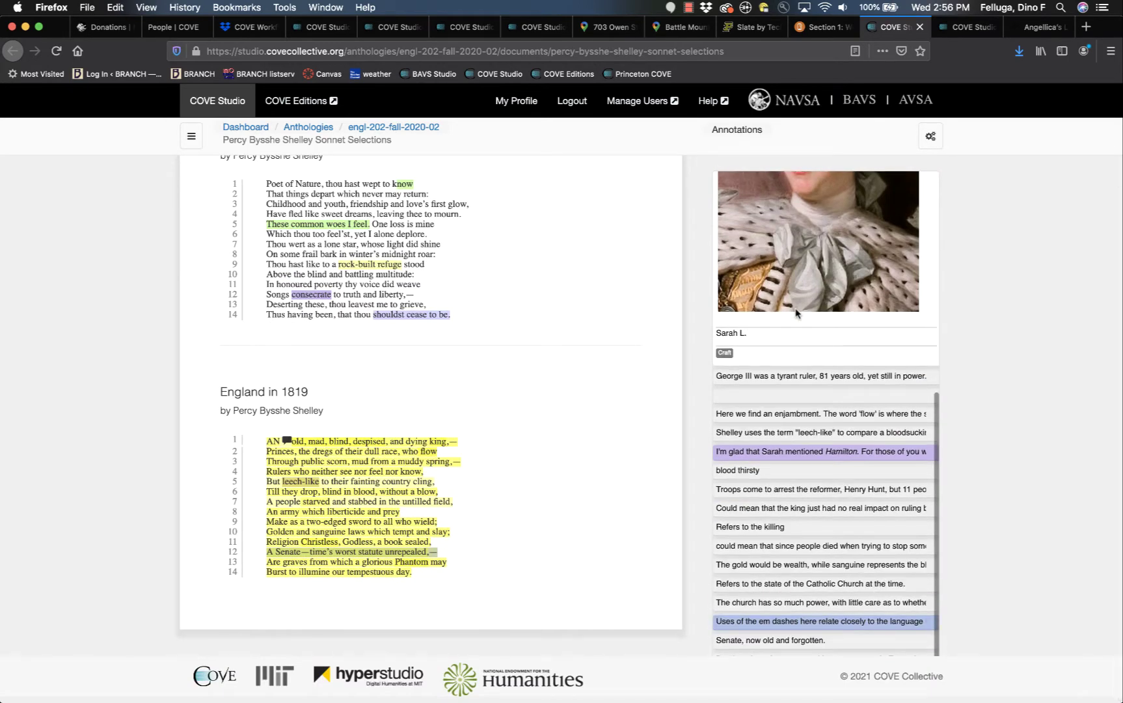
left_click(782, 457)
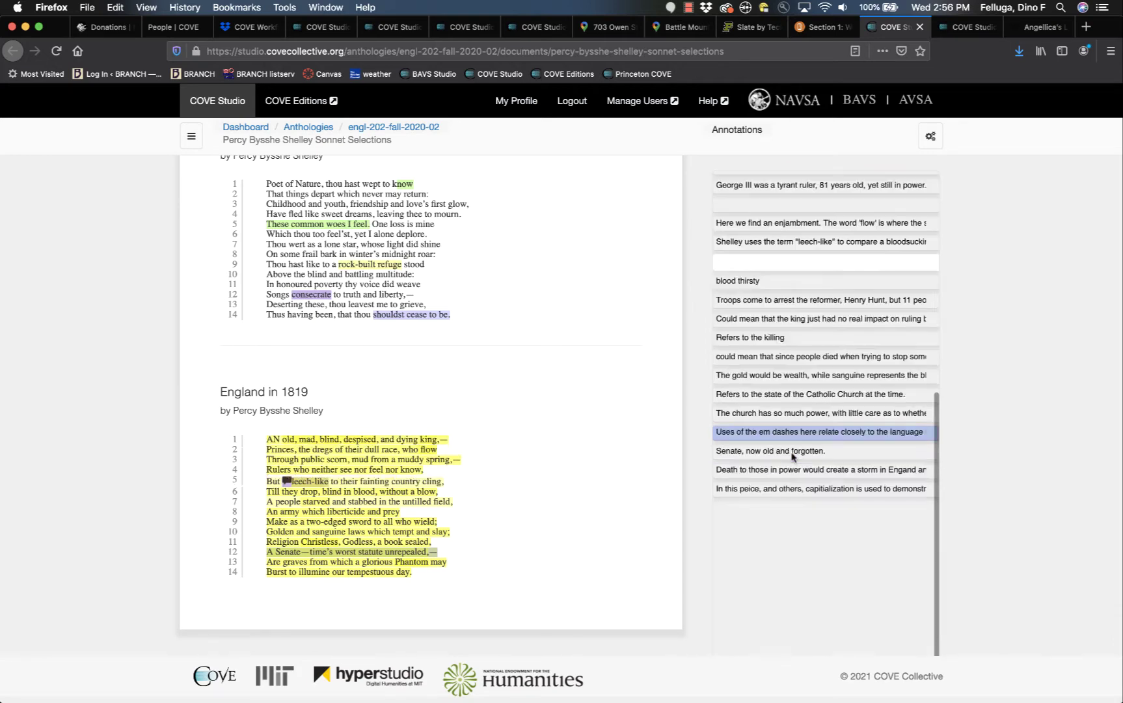
left_click(820, 381)
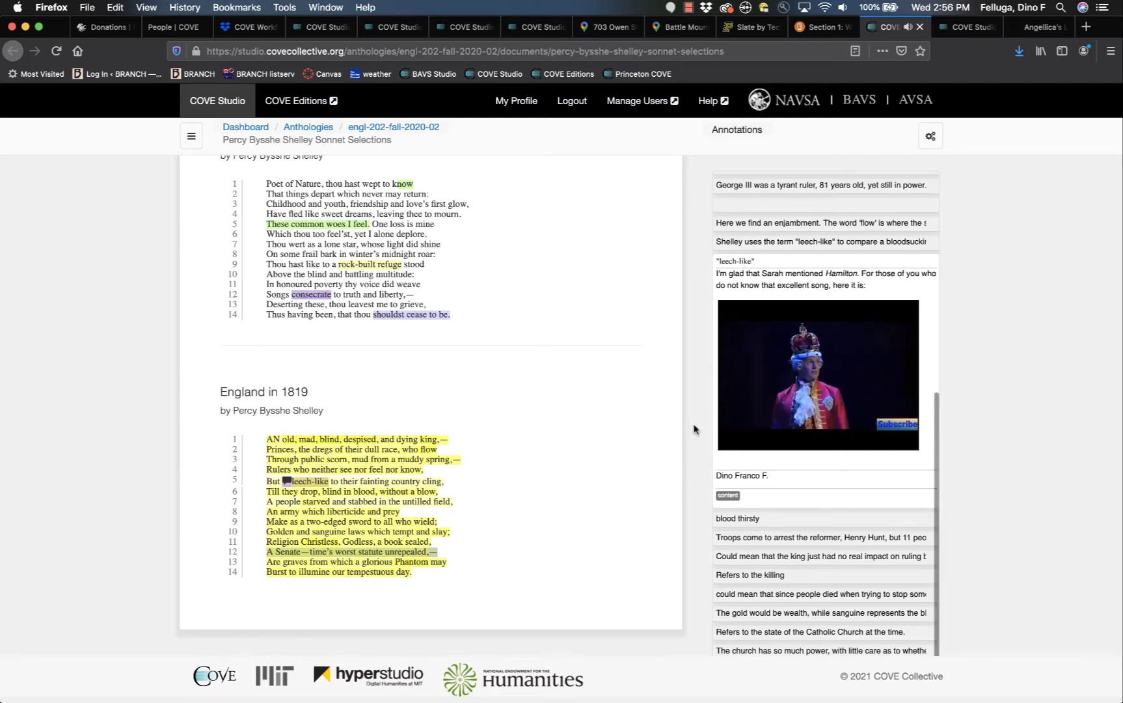
left_click(738, 438)
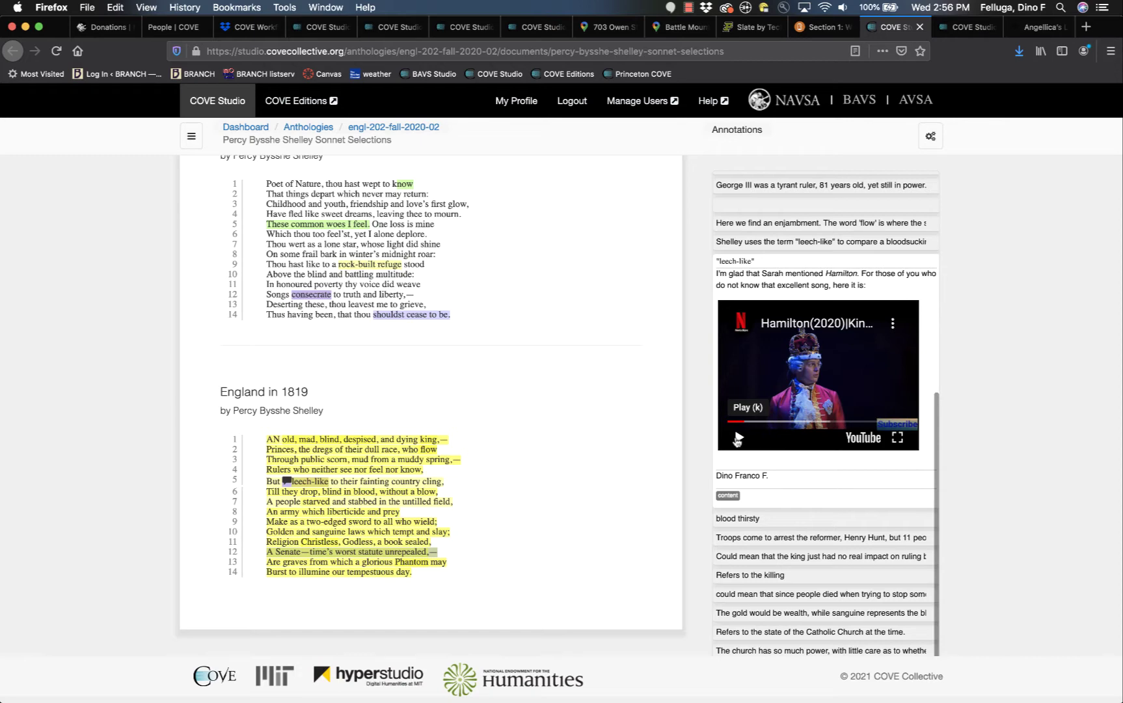
Step: Switch to Chrome and log in to COVE Studio Purdue through purdue.edu
key("super+Tab")
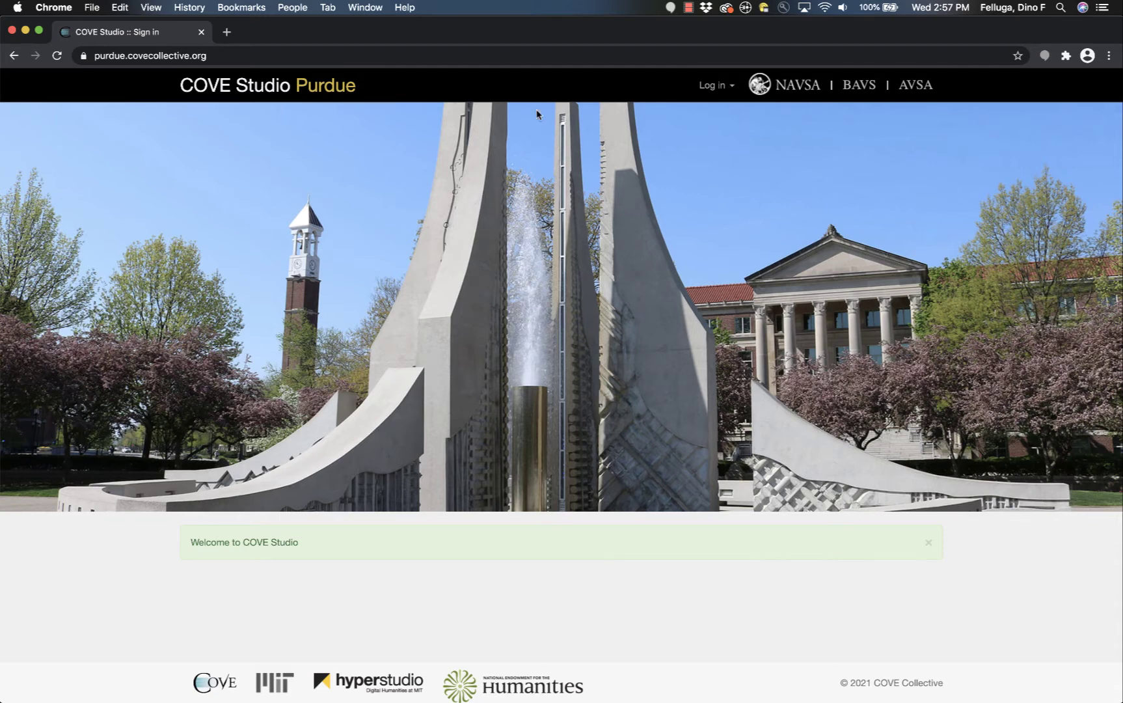
left_click(713, 89)
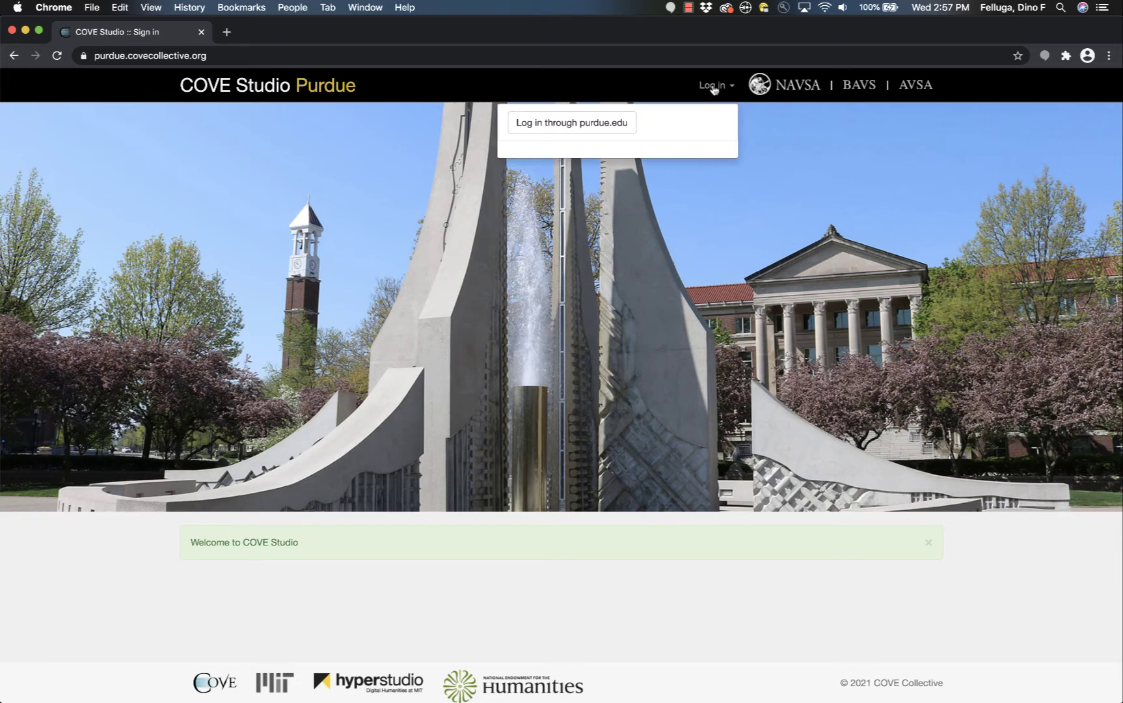
left_click(587, 125)
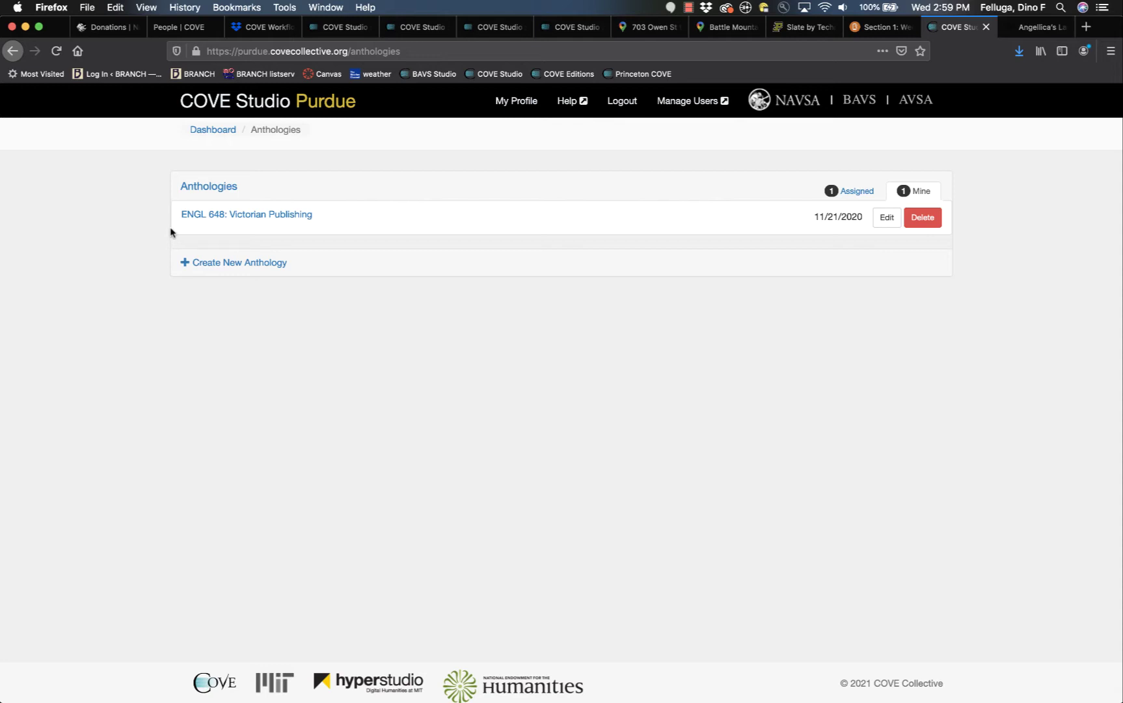
Step: Open the ENGL 648: Victorian Publishing anthology and sort its documents by author
left_click(268, 217)
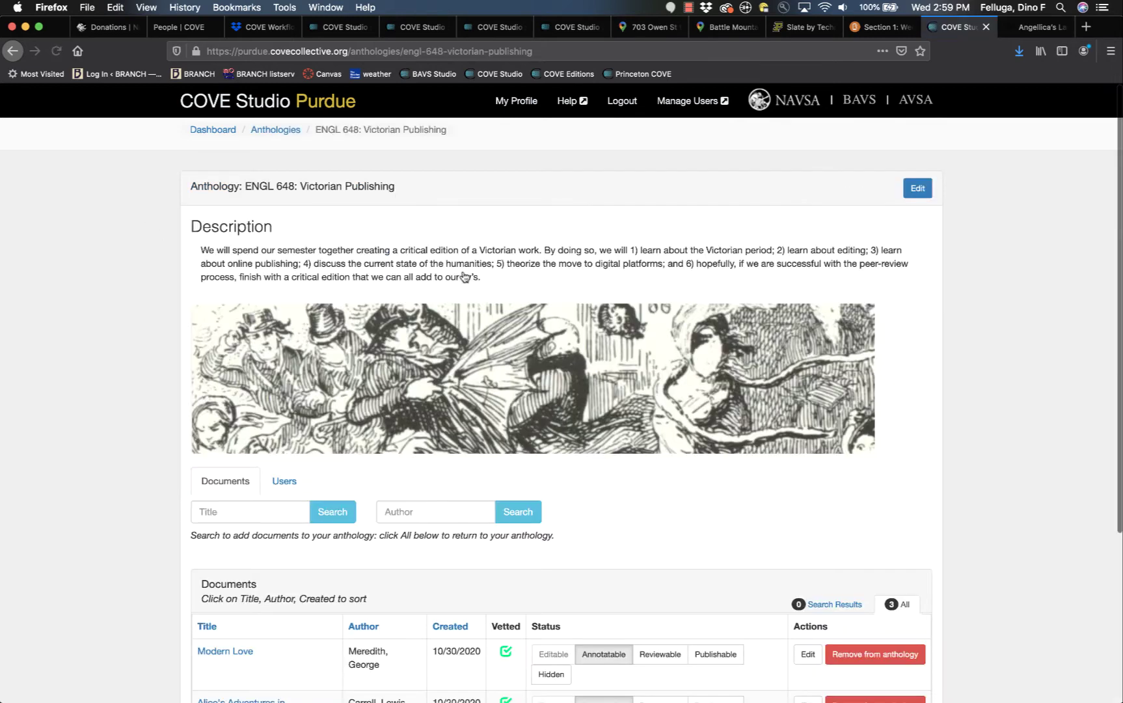
scroll(952, 394, "down", 3)
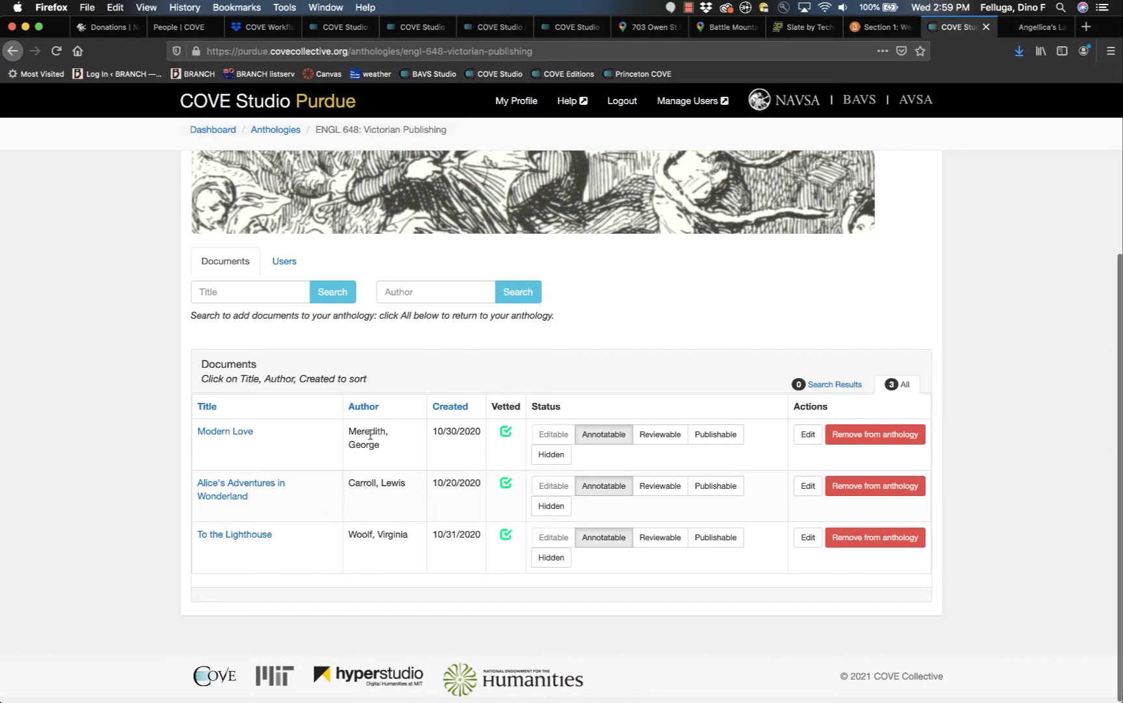
left_click(364, 407)
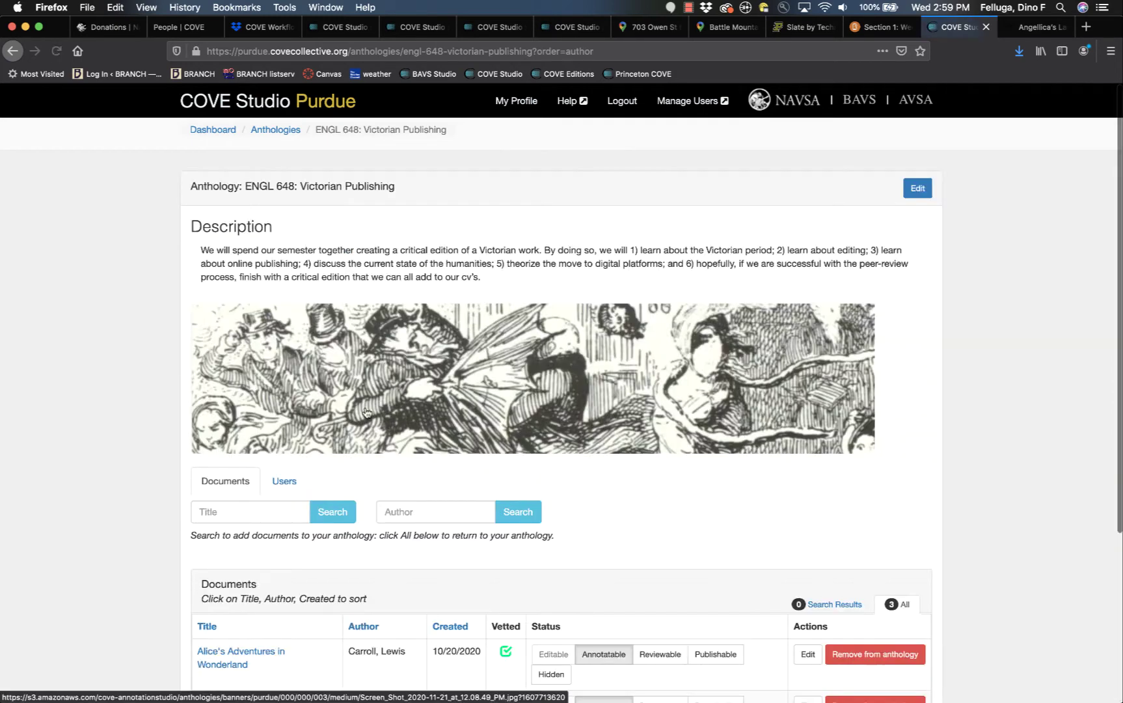
scroll(368, 412, "down", 2)
scroll(366, 412, "down", 3)
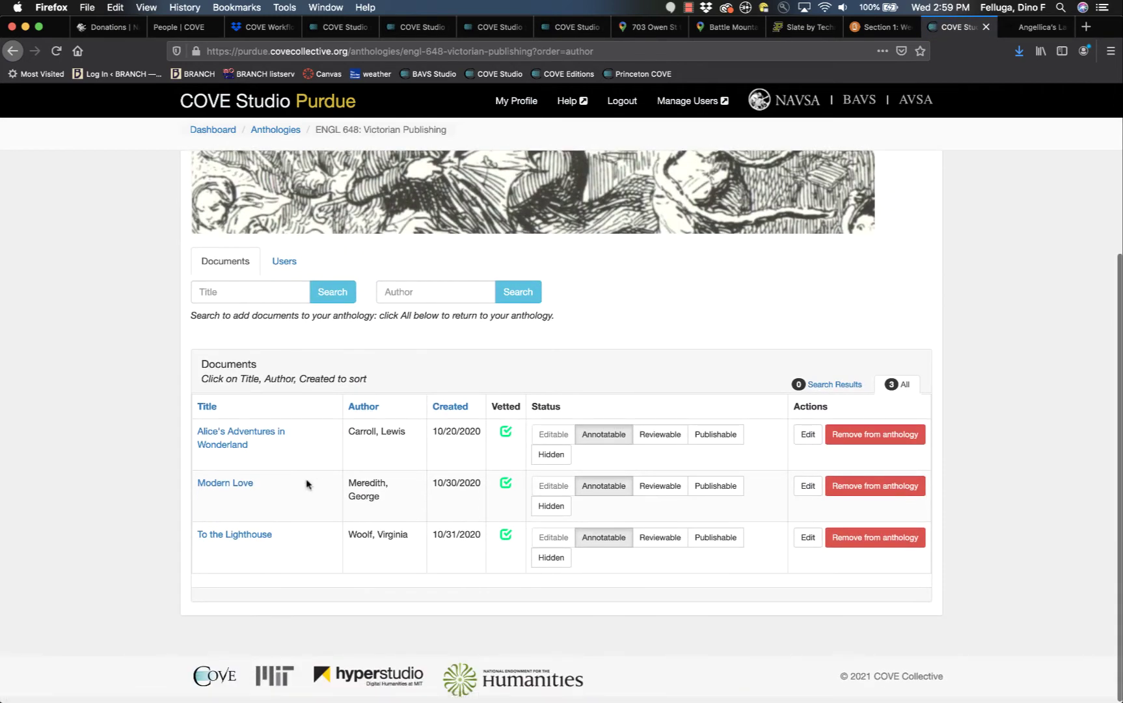
Step: Sort the anthology's documents by title and open Alice's Adventures in Wonderland
left_click(202, 406)
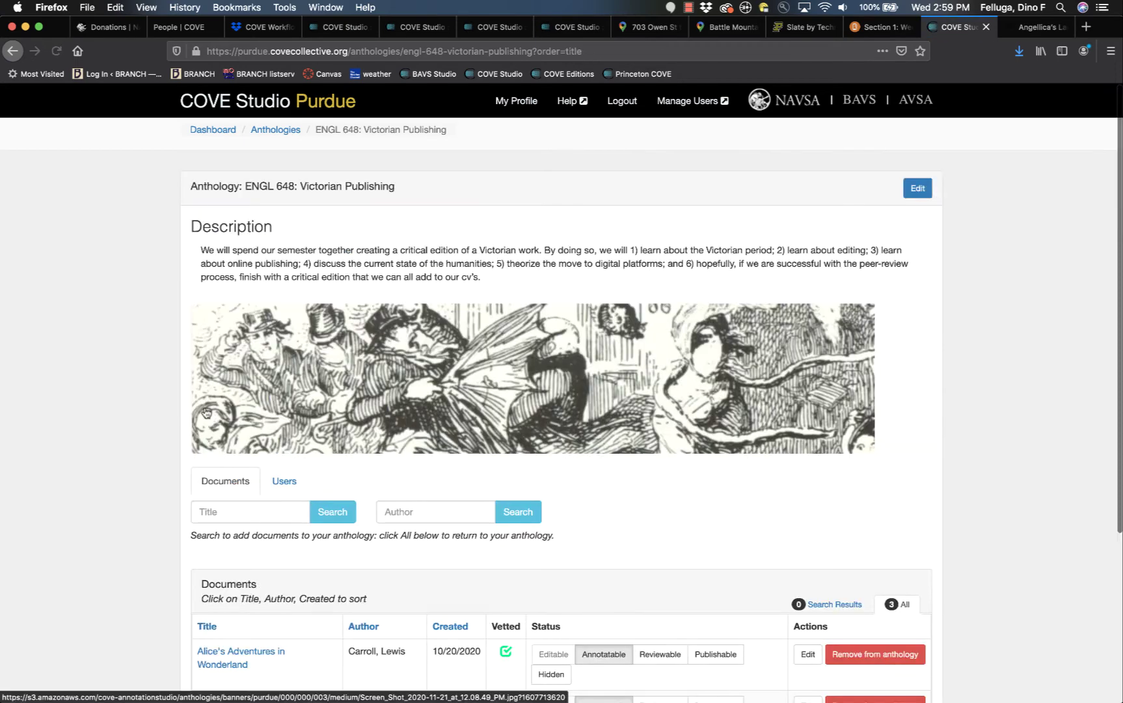
scroll(207, 412, "down", 5)
scroll(206, 412, "down", 1)
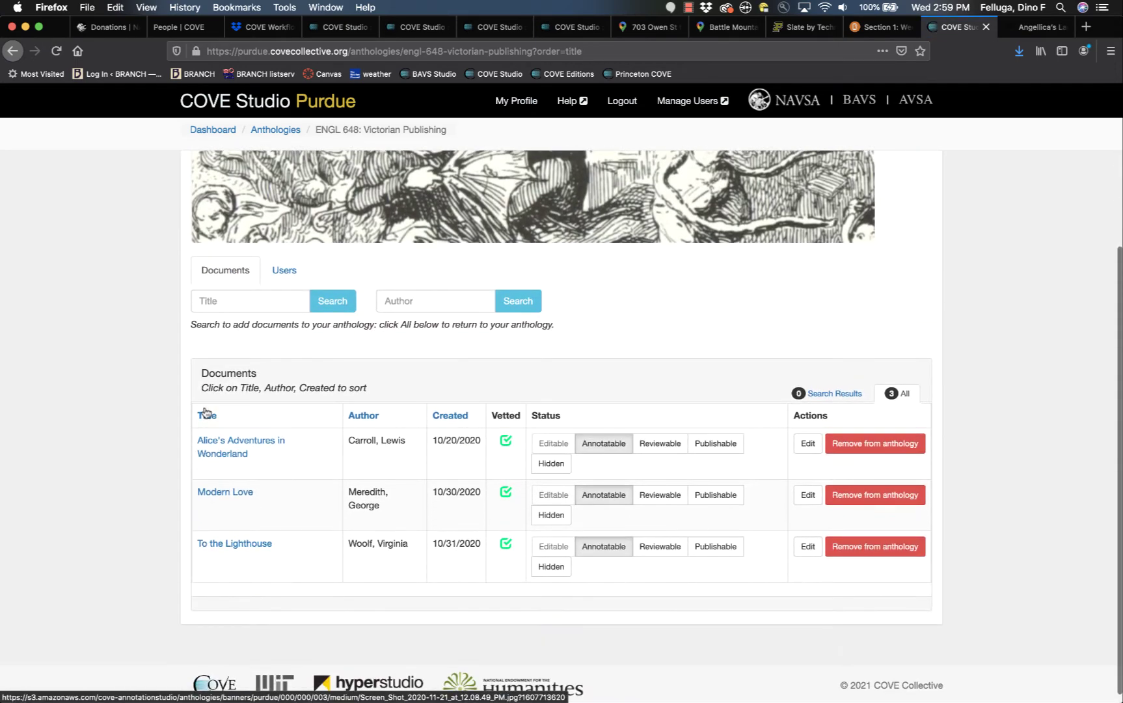
left_click(242, 442)
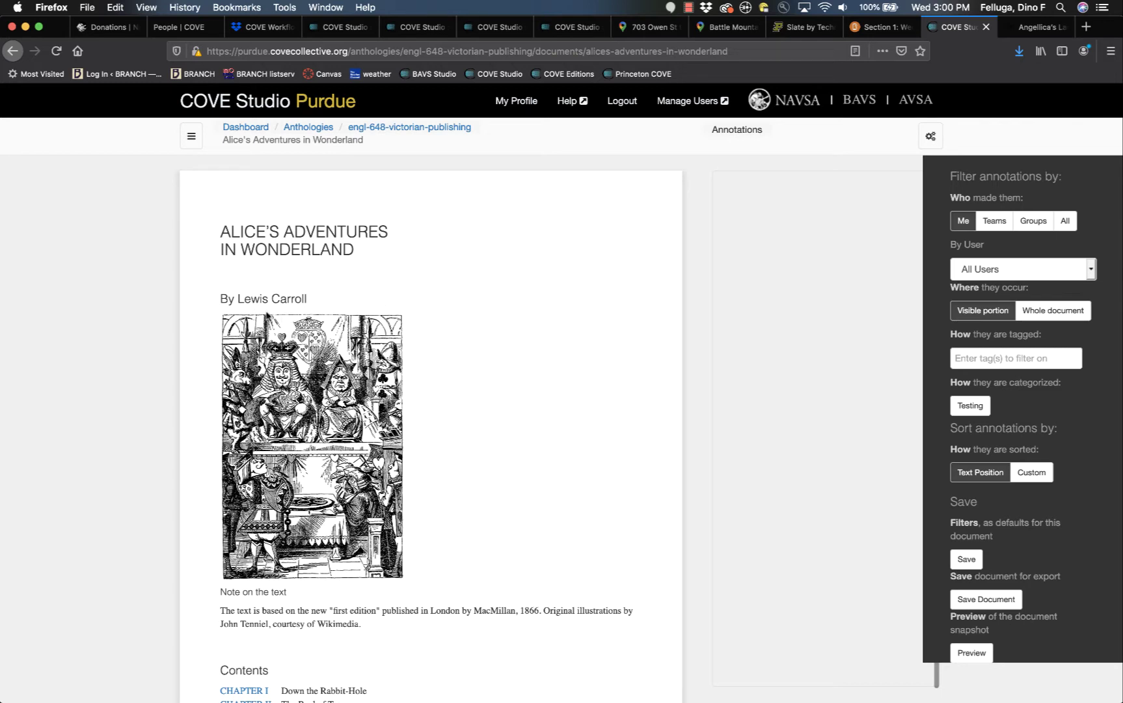
Step: Start an annotation on "Lewis Carroll" in the byline with the text "sample annotation"
left_click_drag(237, 300, 308, 301)
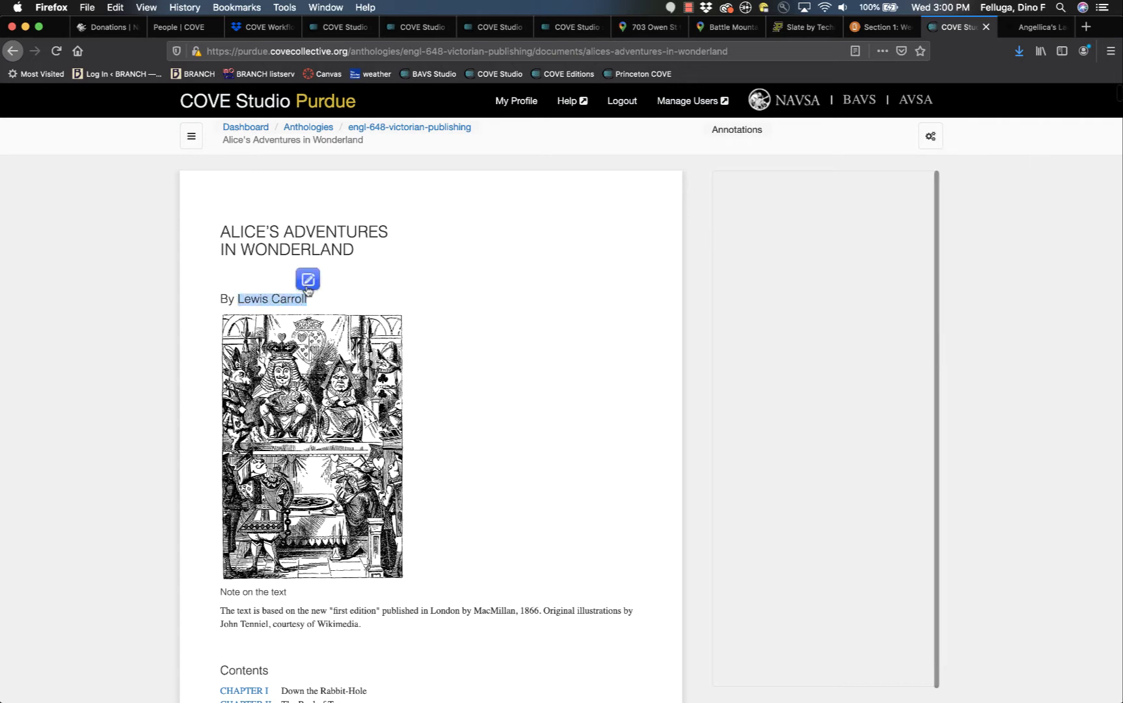
left_click(308, 280)
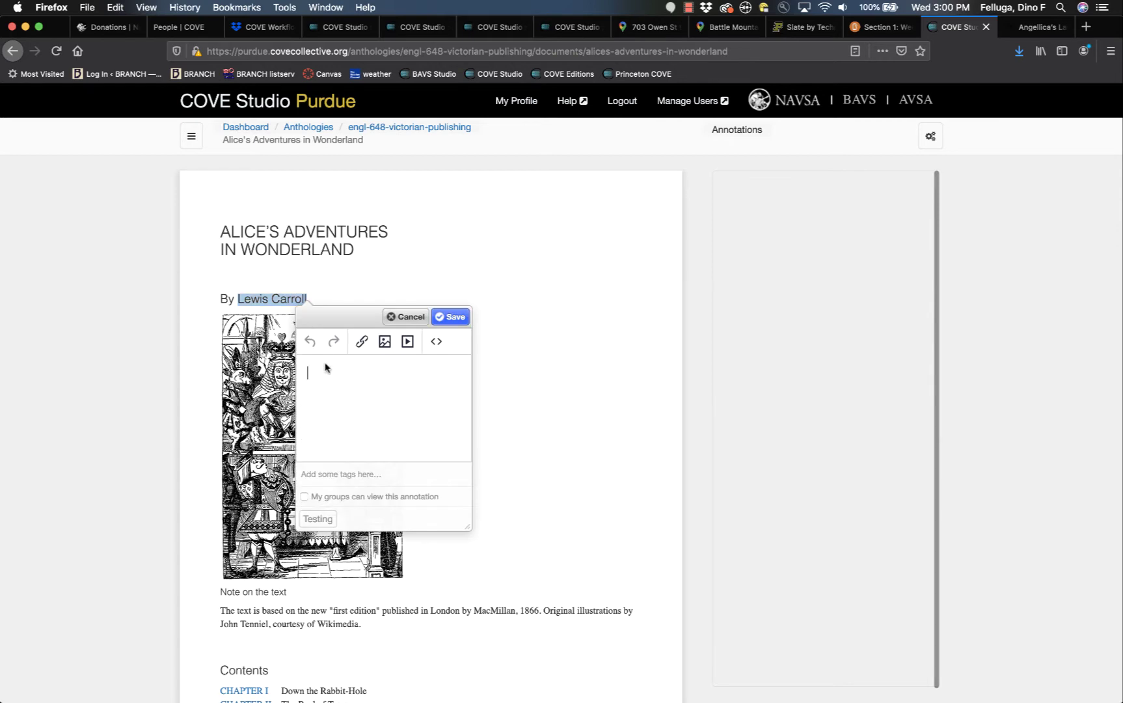
type("sample annotation")
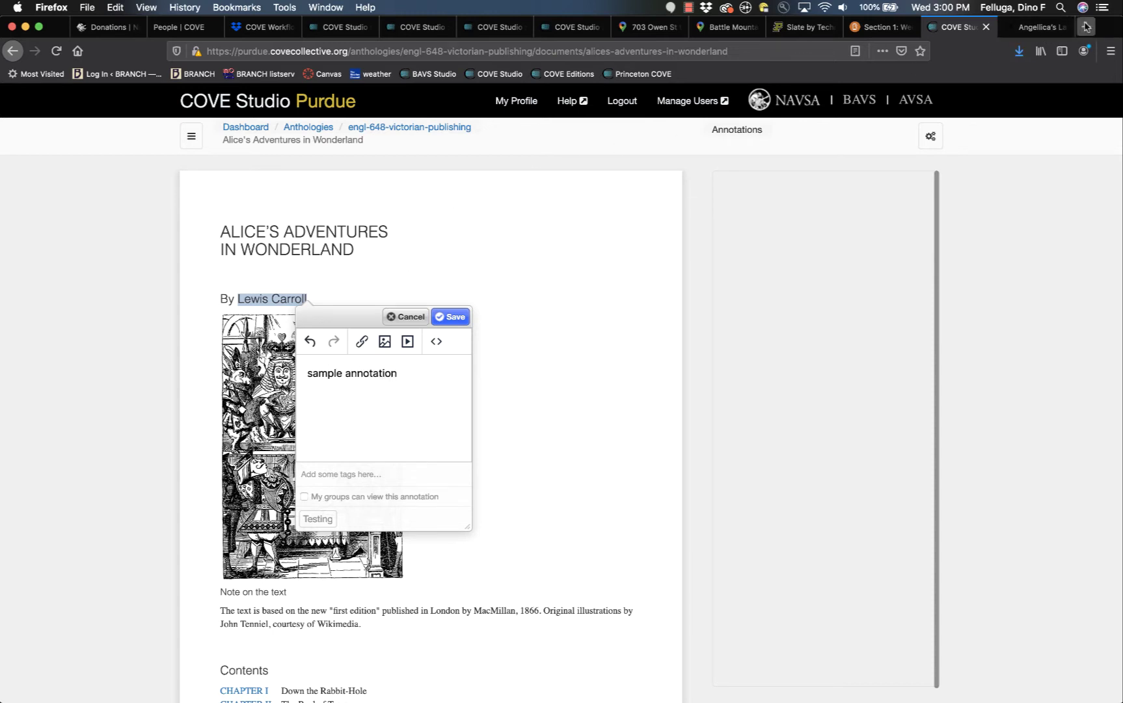
Step: Search the web for lewis carroll, open the full-size 1857 portrait from his Wikipedia article, and copy the image address
left_click(1085, 27)
type("lewis carroll")
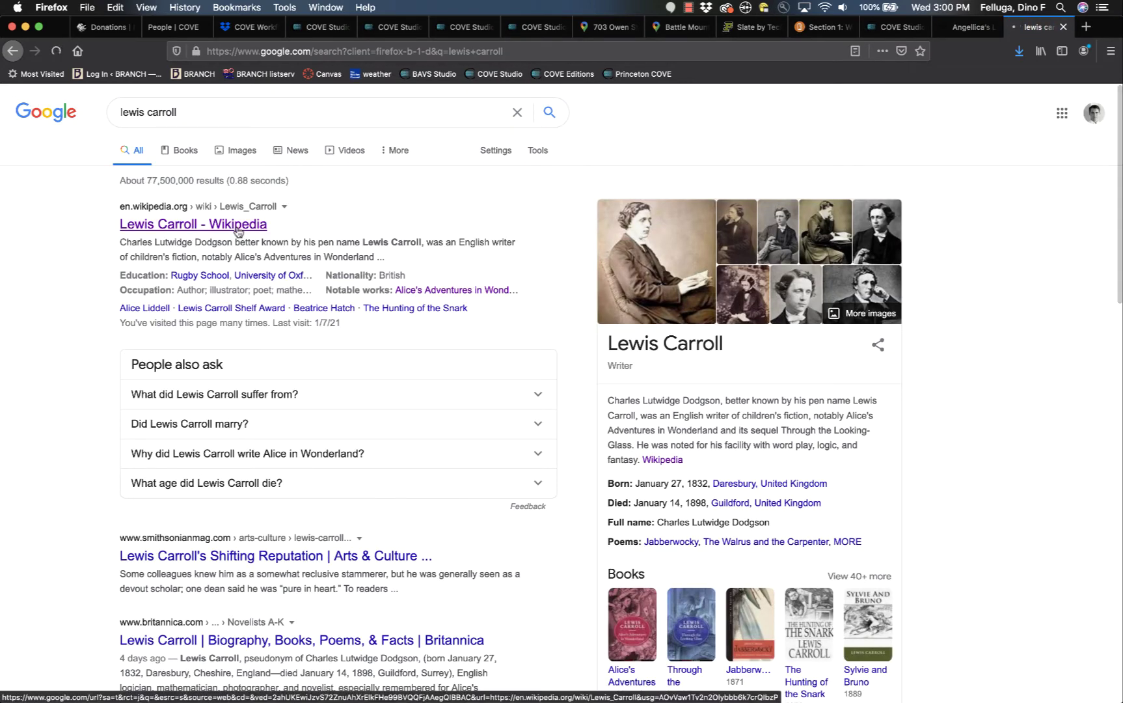
left_click(238, 226)
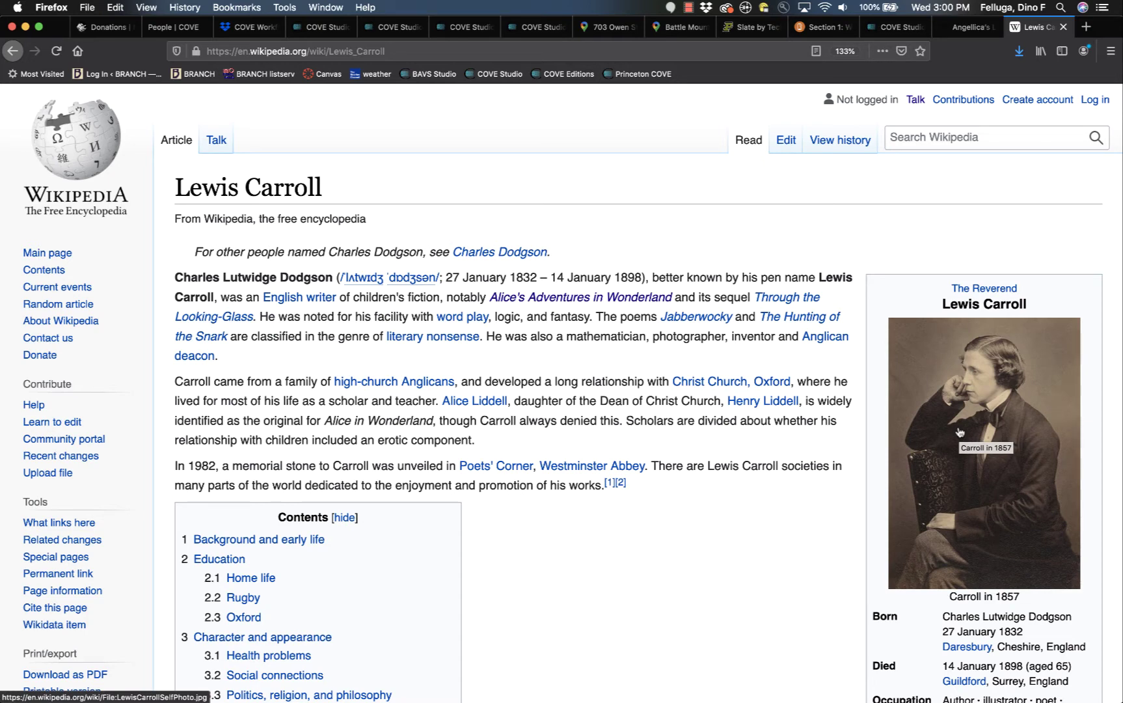
left_click(959, 432)
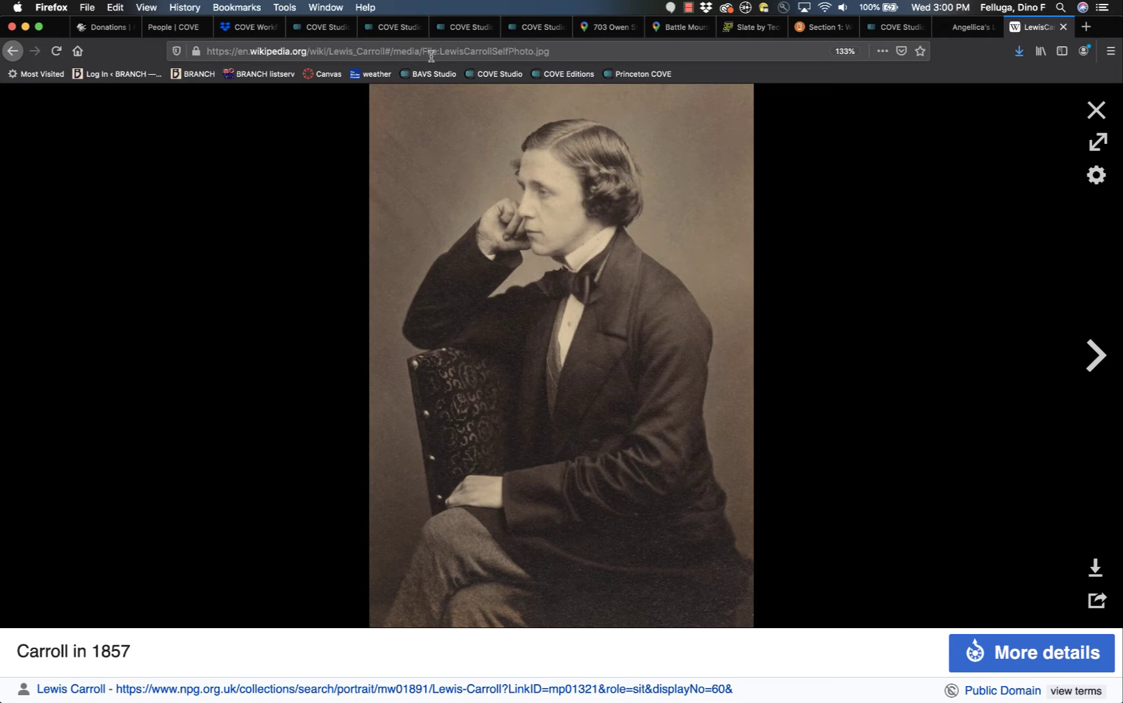
left_click(469, 148)
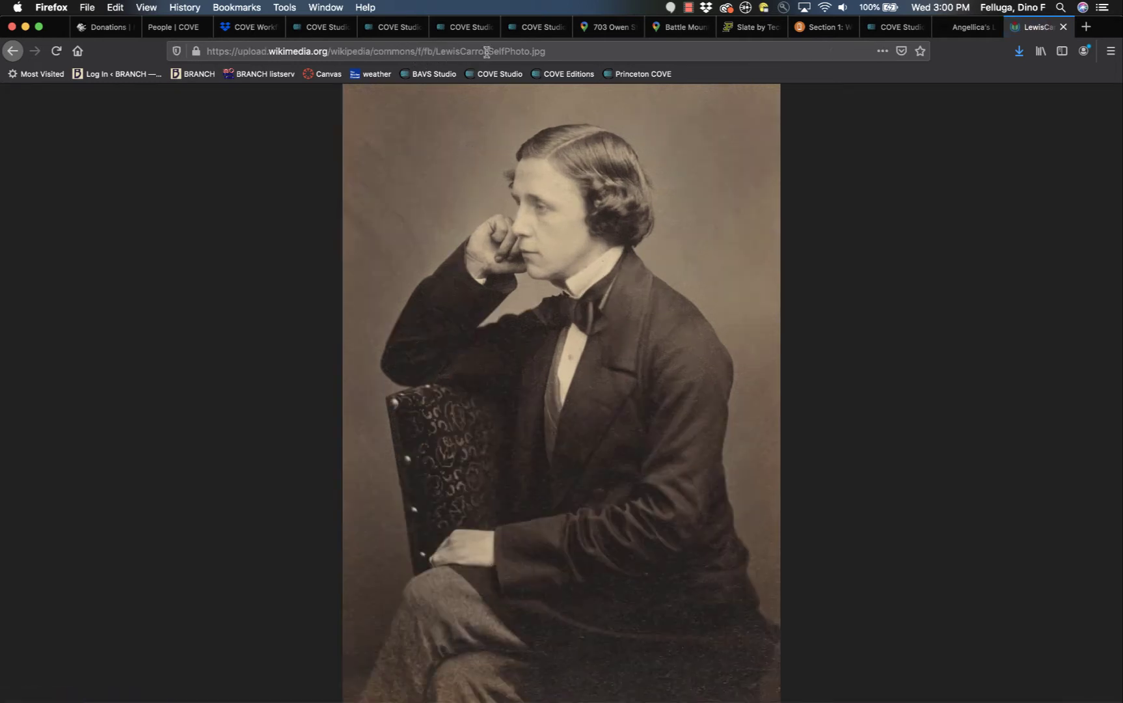
left_click(487, 52)
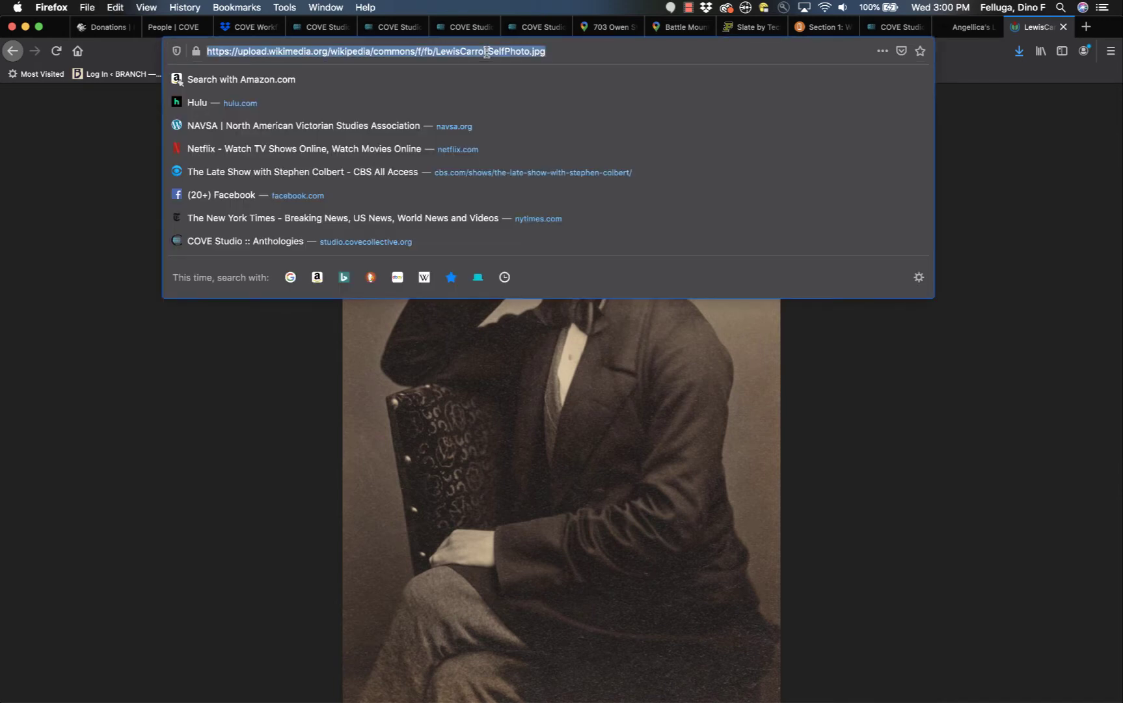
Step: Add the copied portrait to the sample annotation in COVE Studio, save it, and expand the saved annotation
left_click(903, 27)
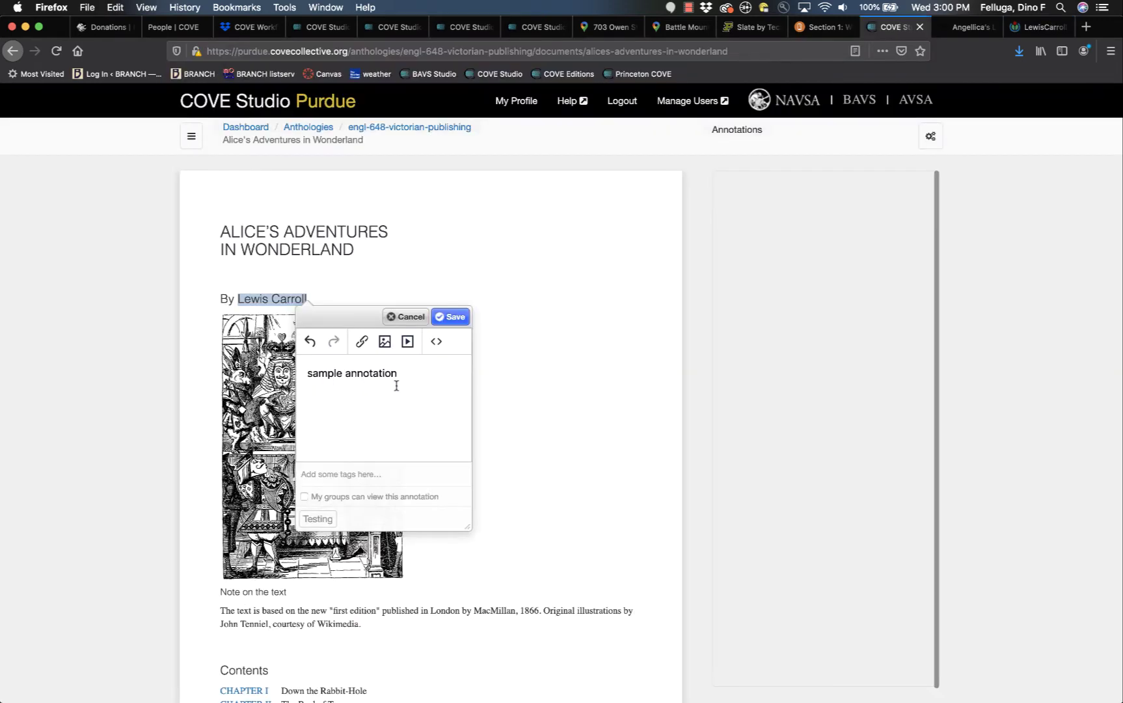
key("super+v")
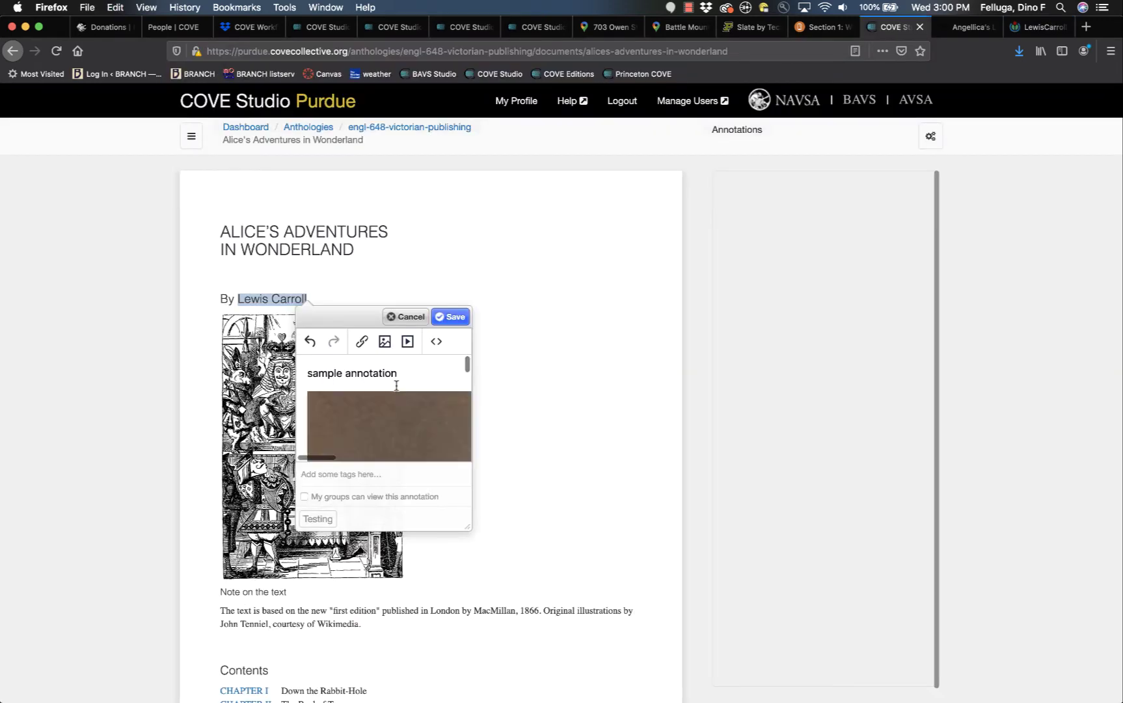
left_click(450, 317)
left_click(759, 182)
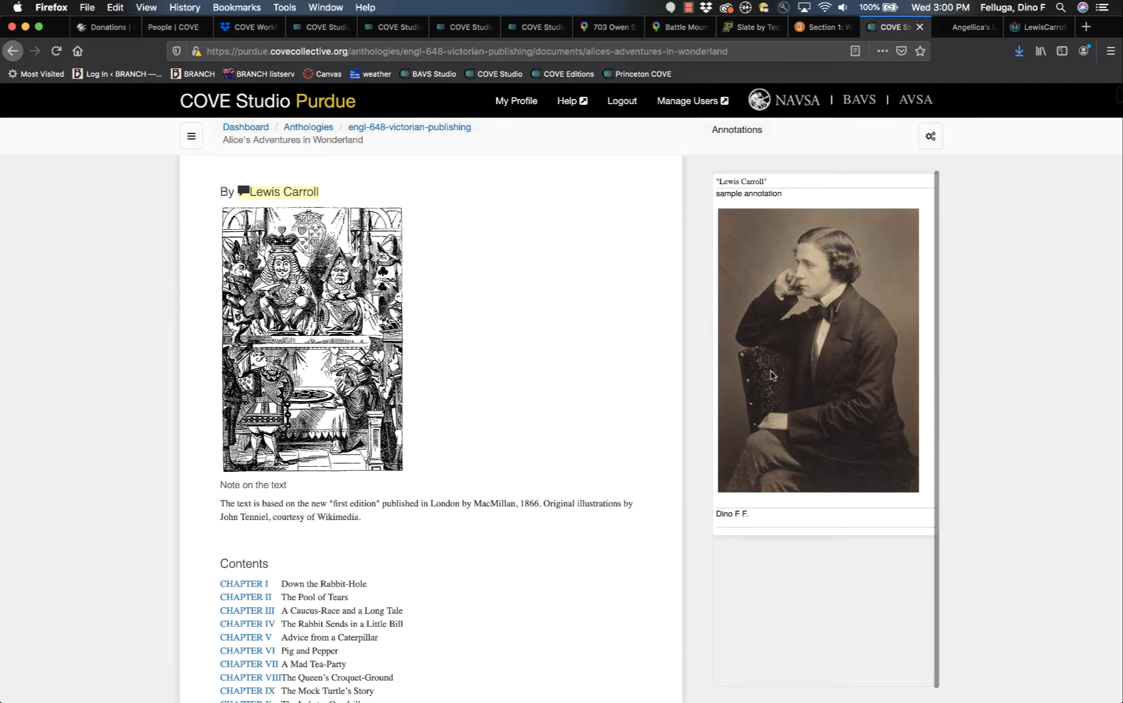
Step: Look through the user filter choices and try filtering the annotations to those made by groups
left_click(931, 136)
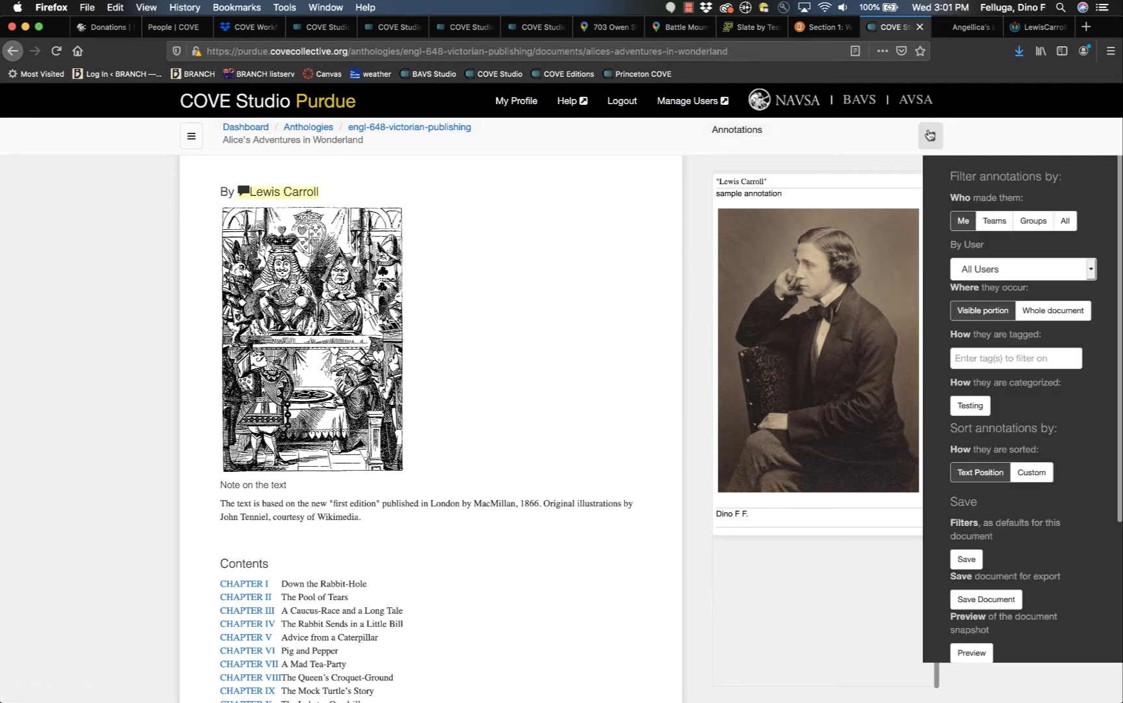
left_click(998, 269)
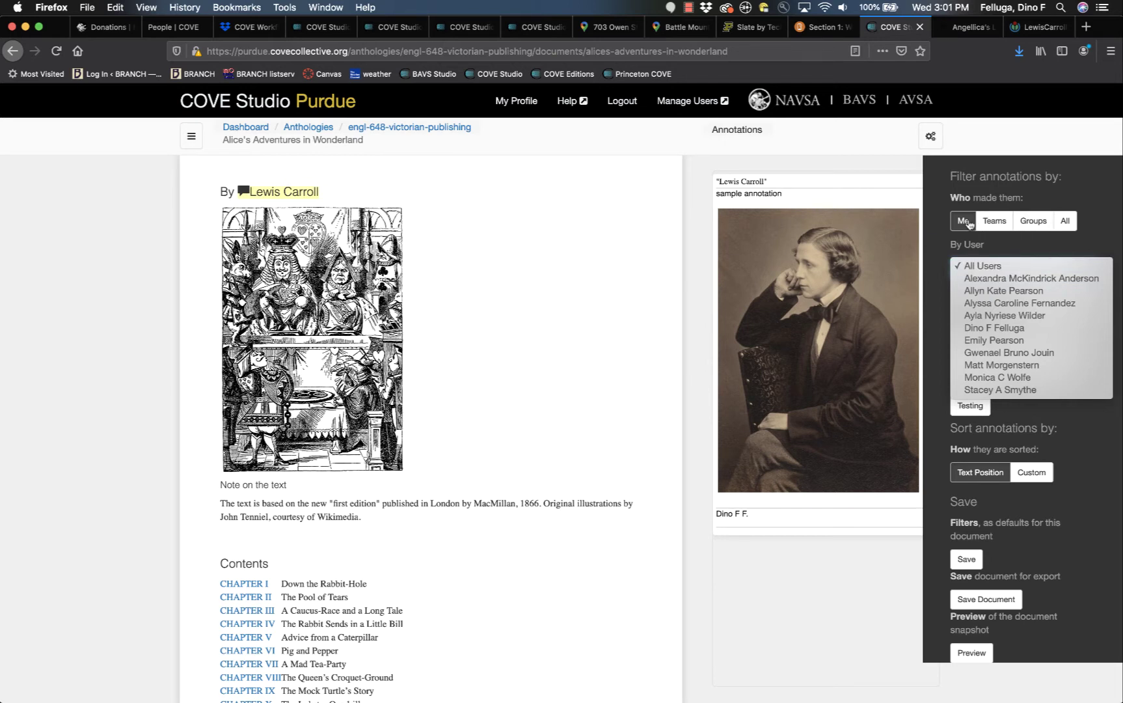
left_click(1031, 225)
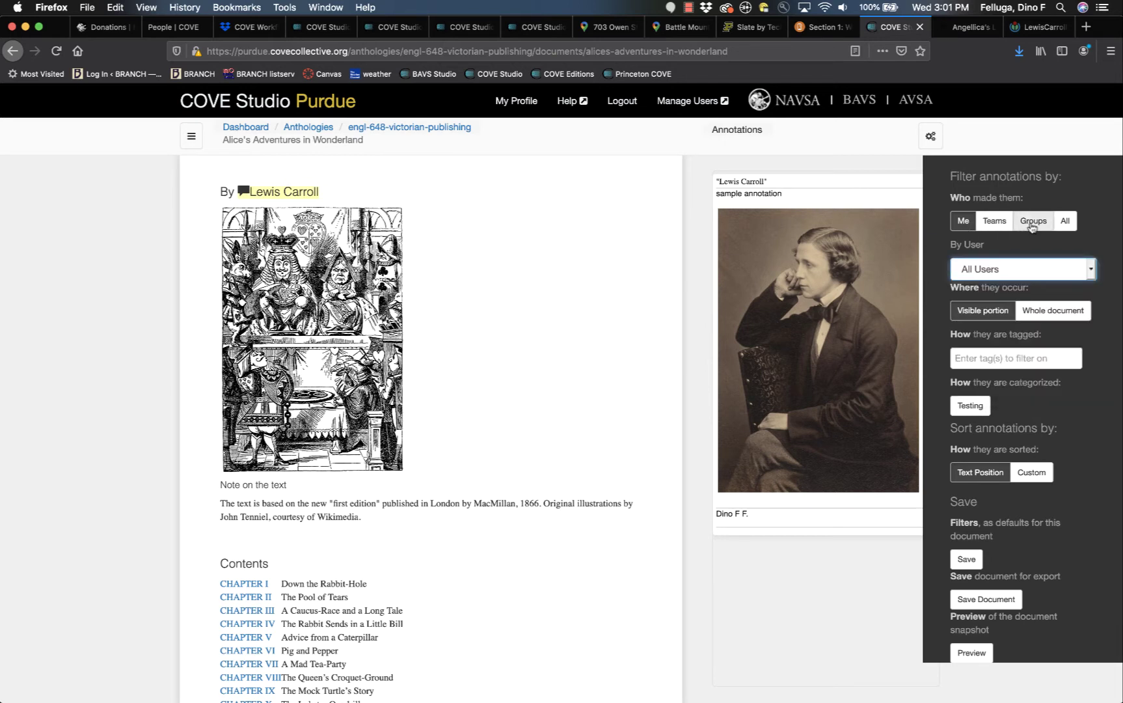
left_click(1031, 225)
Step: Edit the Lewis Carroll annotation so that my groups can view it, and save the change
mouse_move(289, 190)
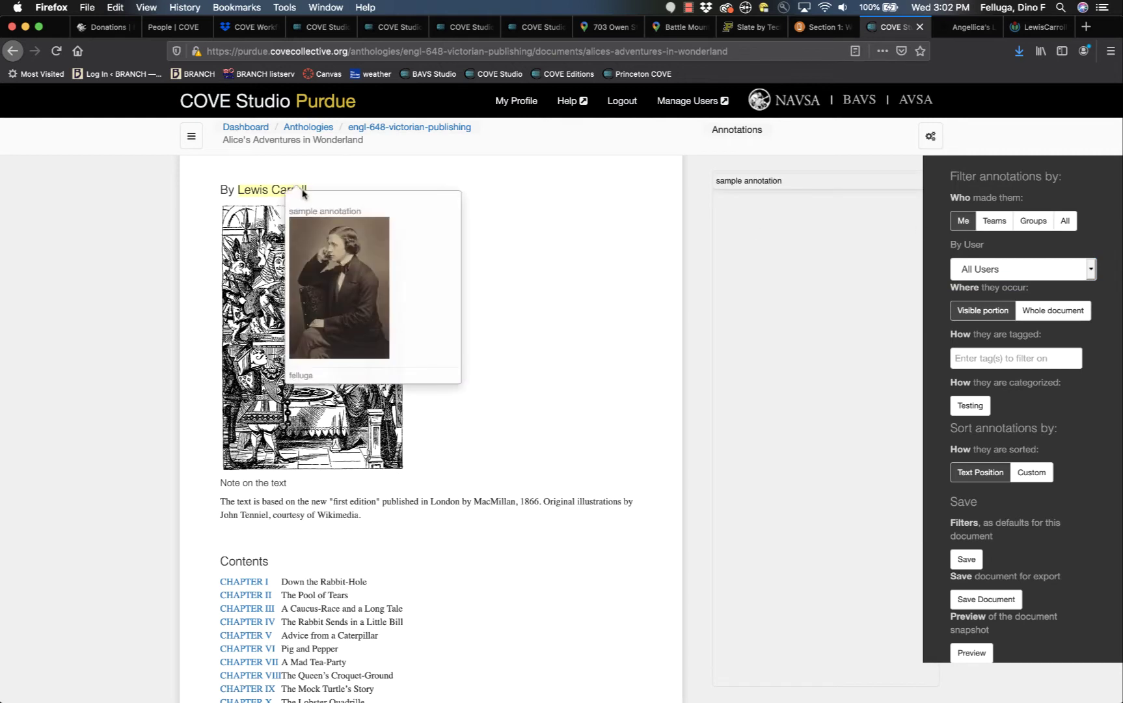
mouse_move(348, 203)
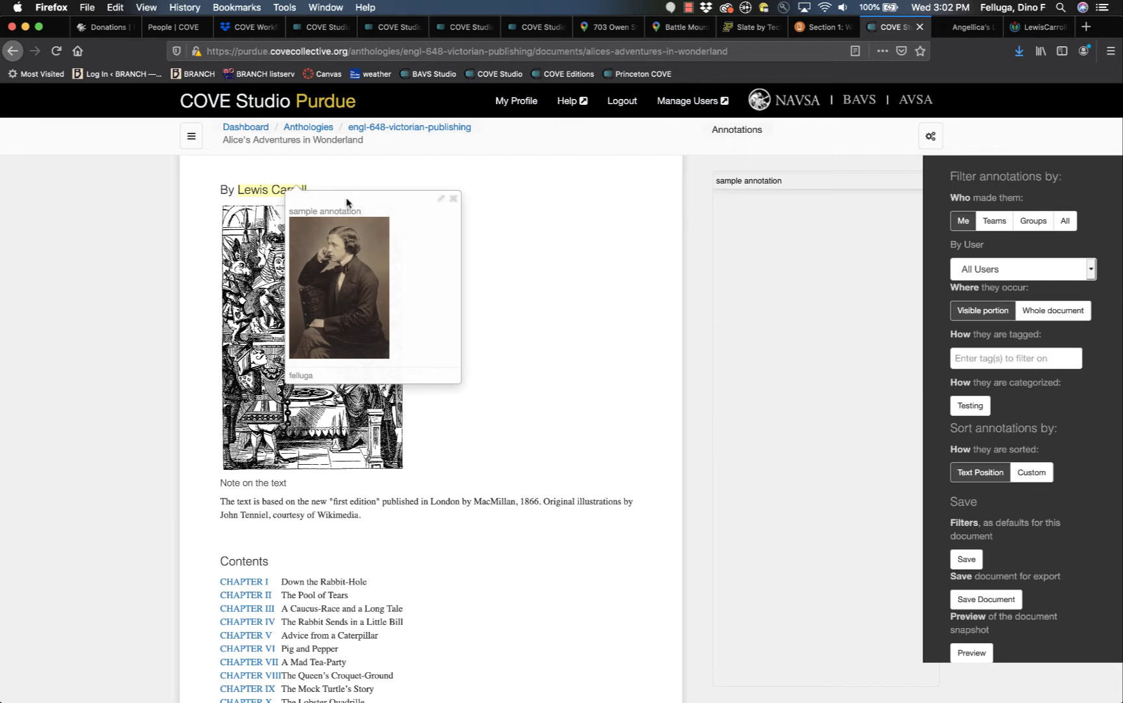
left_click(439, 203)
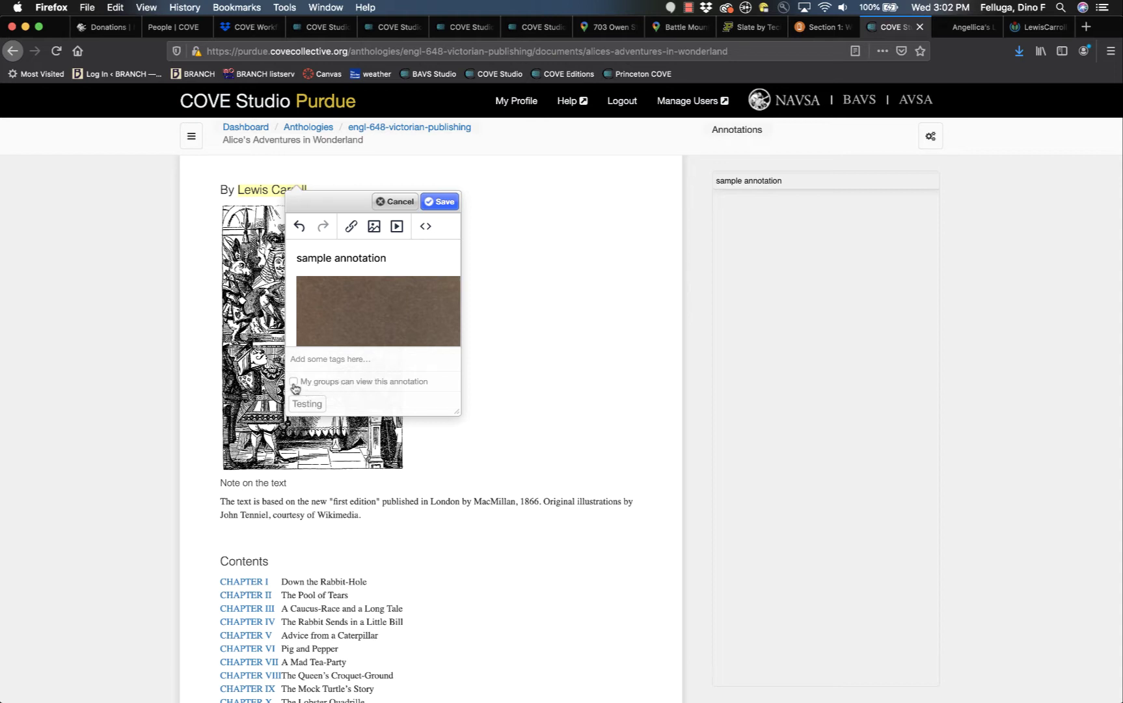
left_click(293, 383)
left_click(443, 207)
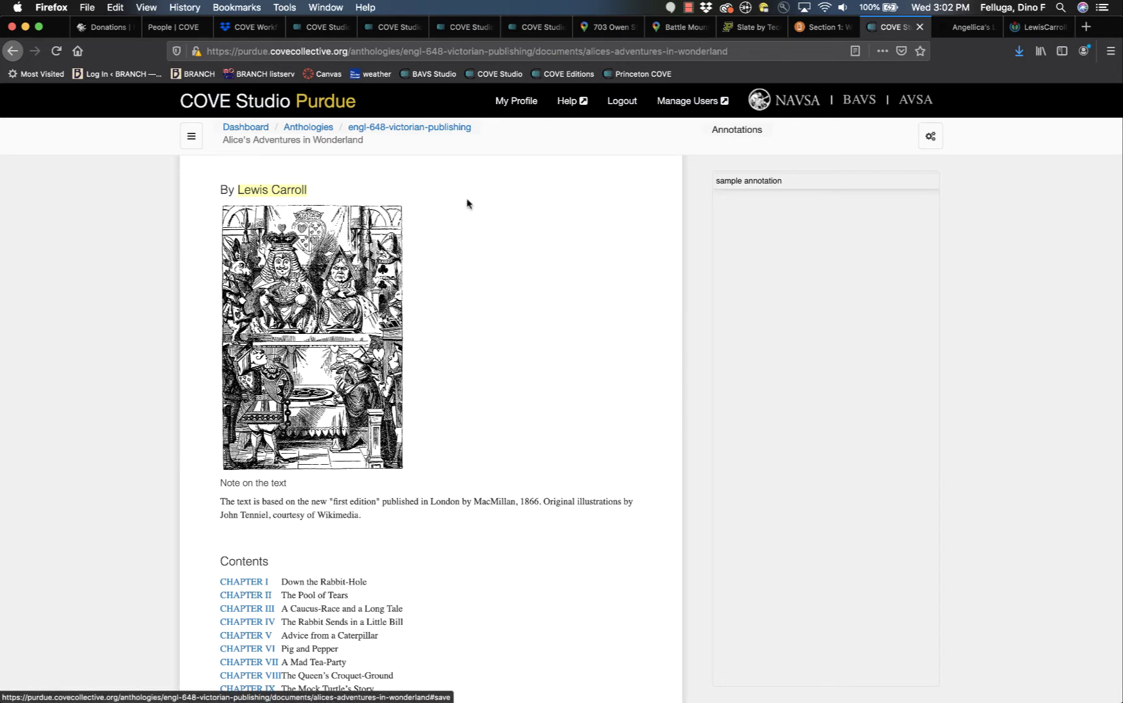
Step: Filter the document's annotations by who made them, choosing Groups
left_click(930, 137)
left_click(1034, 221)
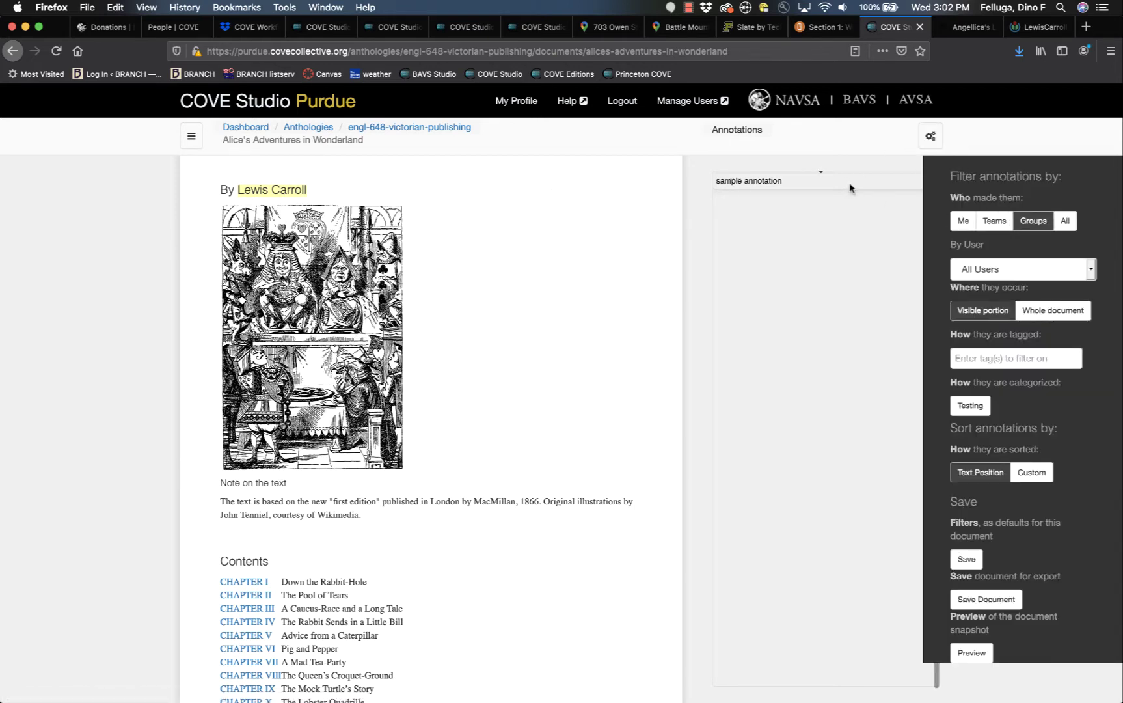
Step: Set the annotation filter to cover the whole document and open the sample annotation from farther down the text
scroll(612, 410, "down", 10)
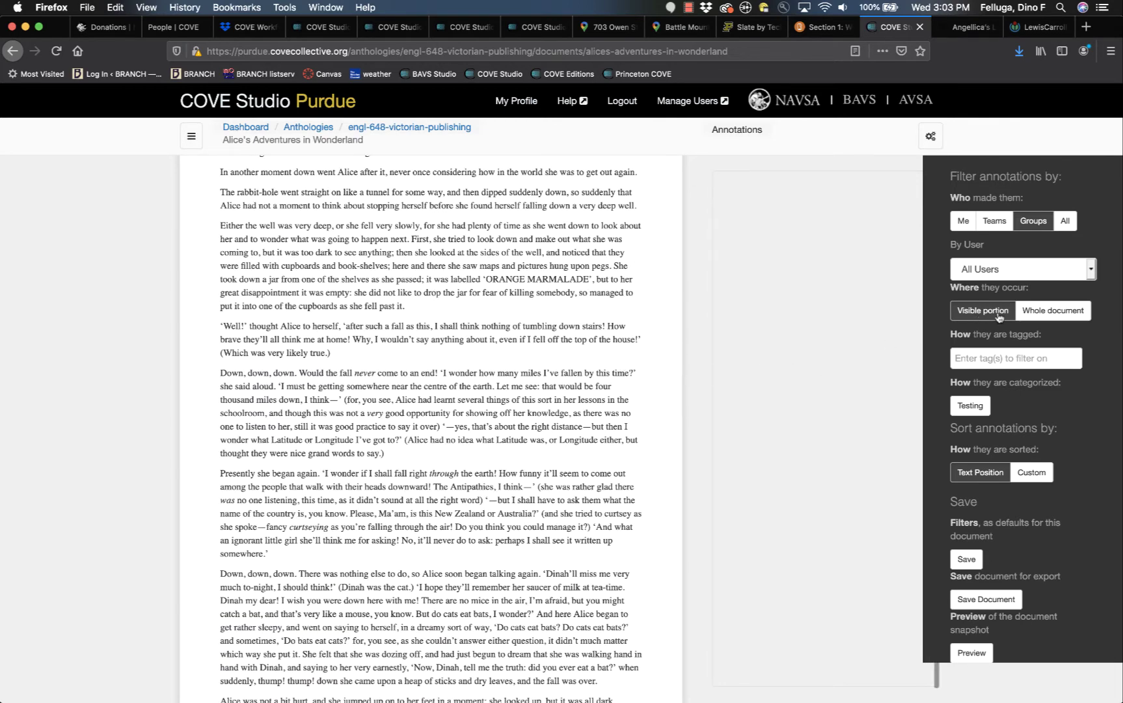
left_click(1054, 313)
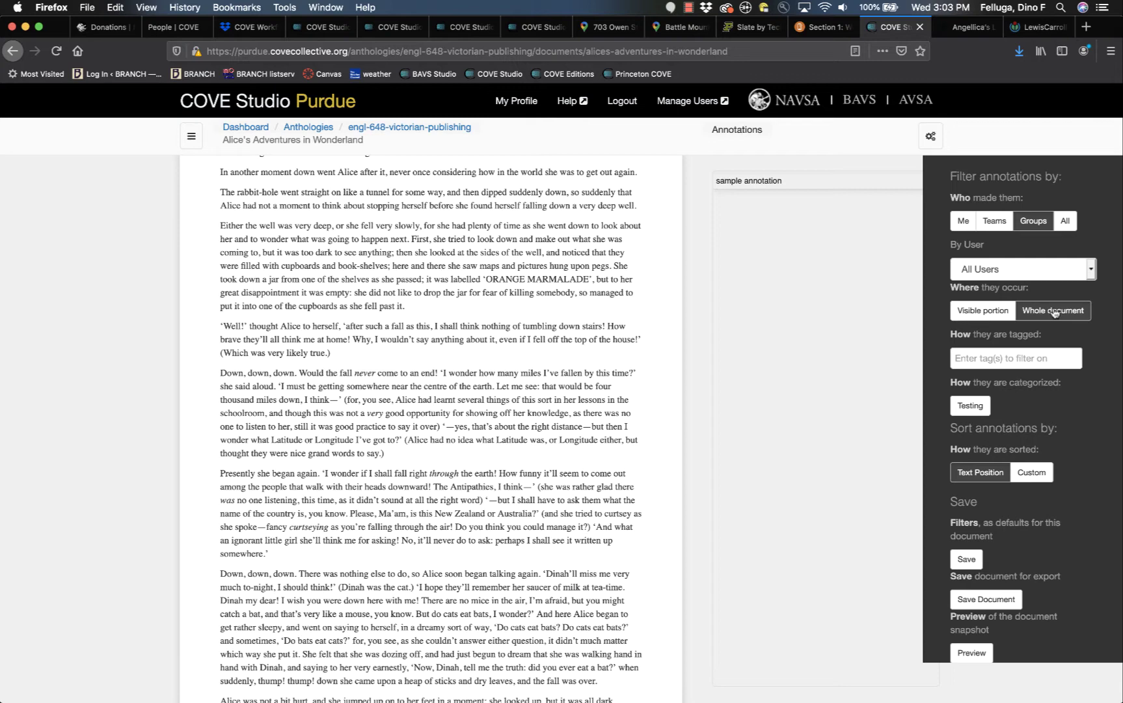
left_click(785, 185)
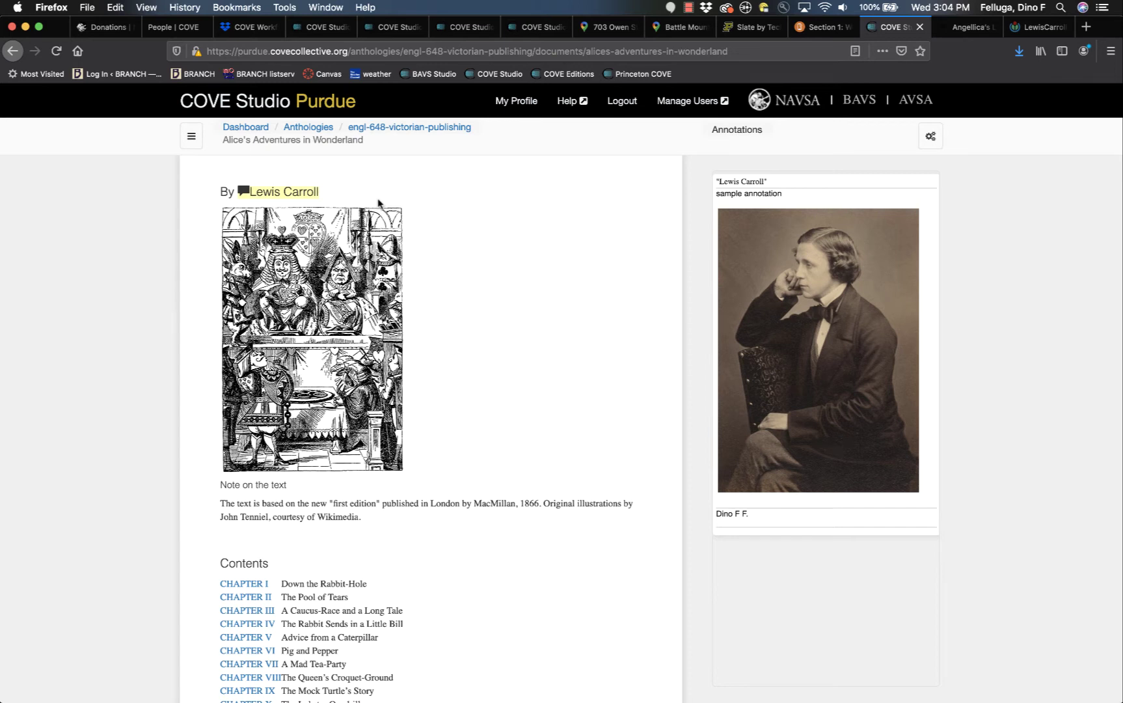
Step: Start a new anthology from the anthologies list and name it Sample Purdue Anthology
left_click(311, 127)
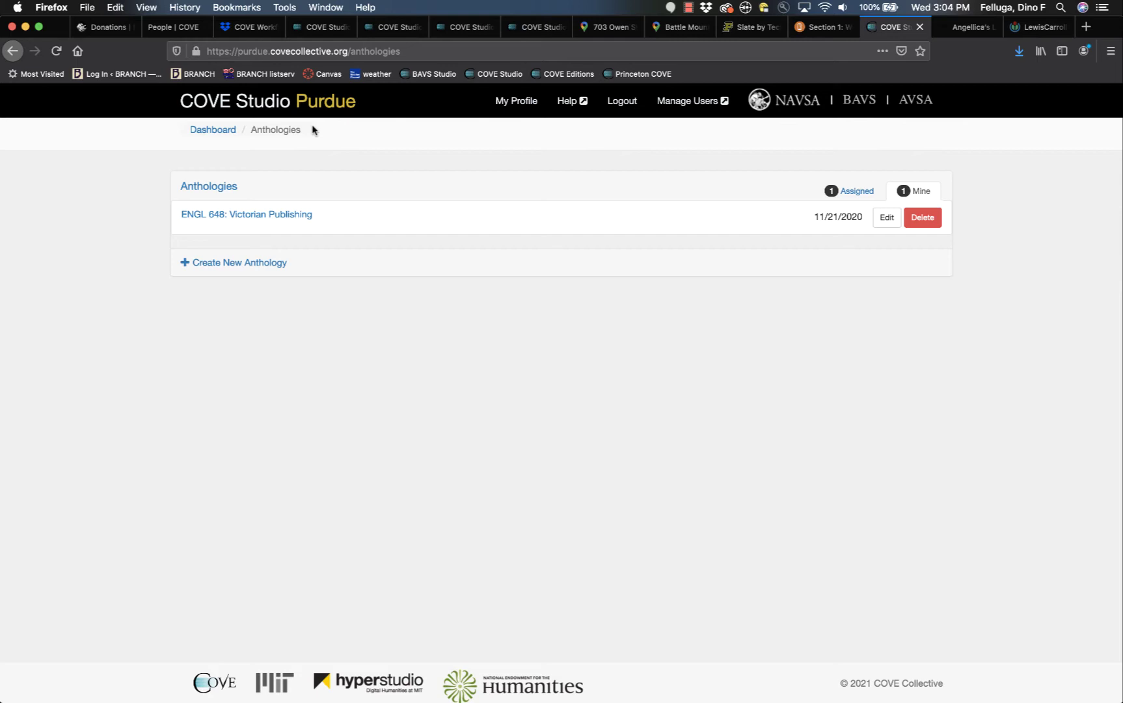
left_click(251, 266)
left_click(250, 224)
type("Samp")
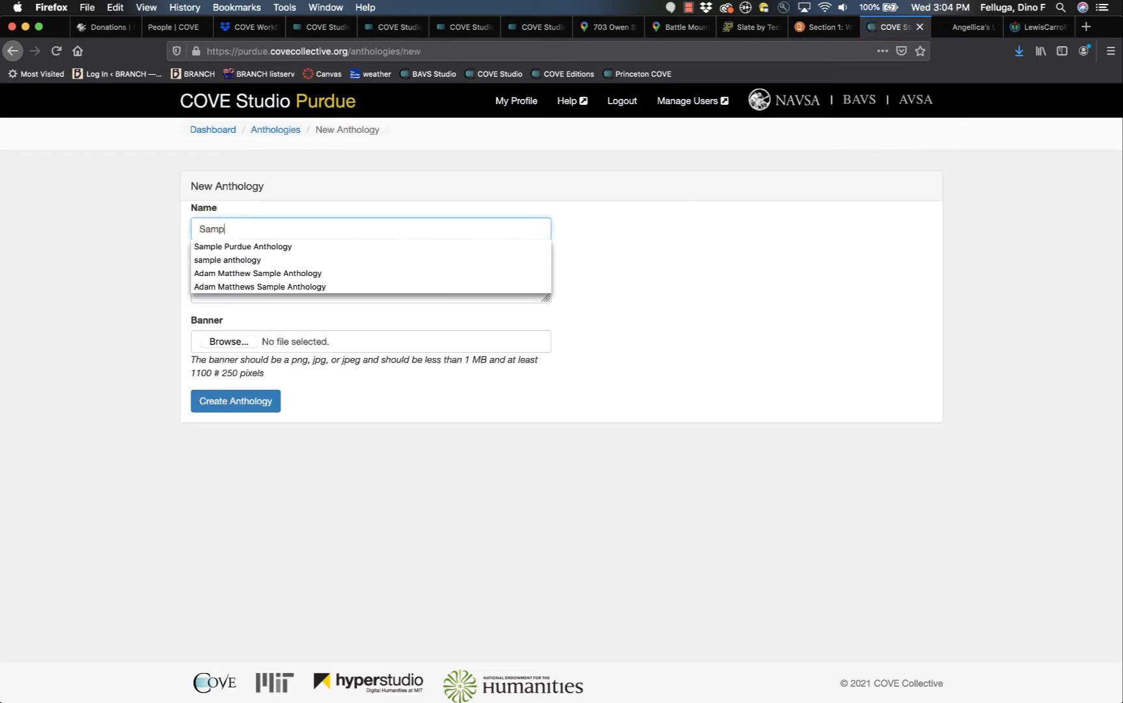
type("le")
left_click(246, 247)
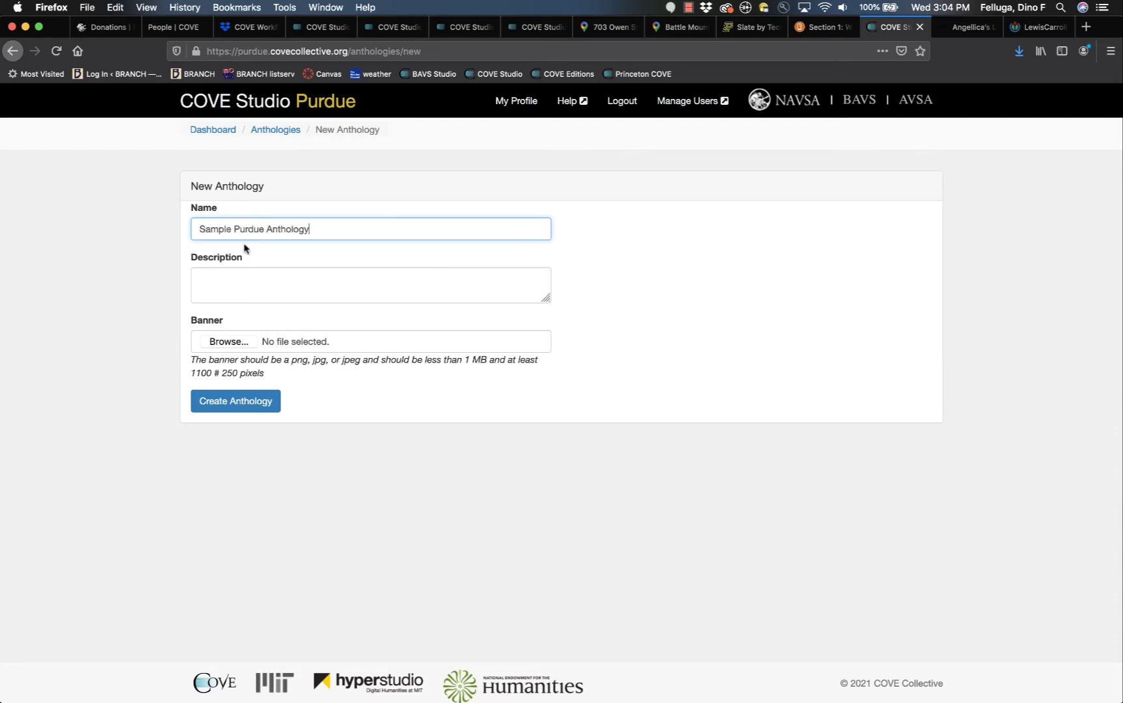
Step: Describe the anthology as "sample", attach 0Purdue-University-WISH.jpg as its banner, and create it
left_click(249, 282)
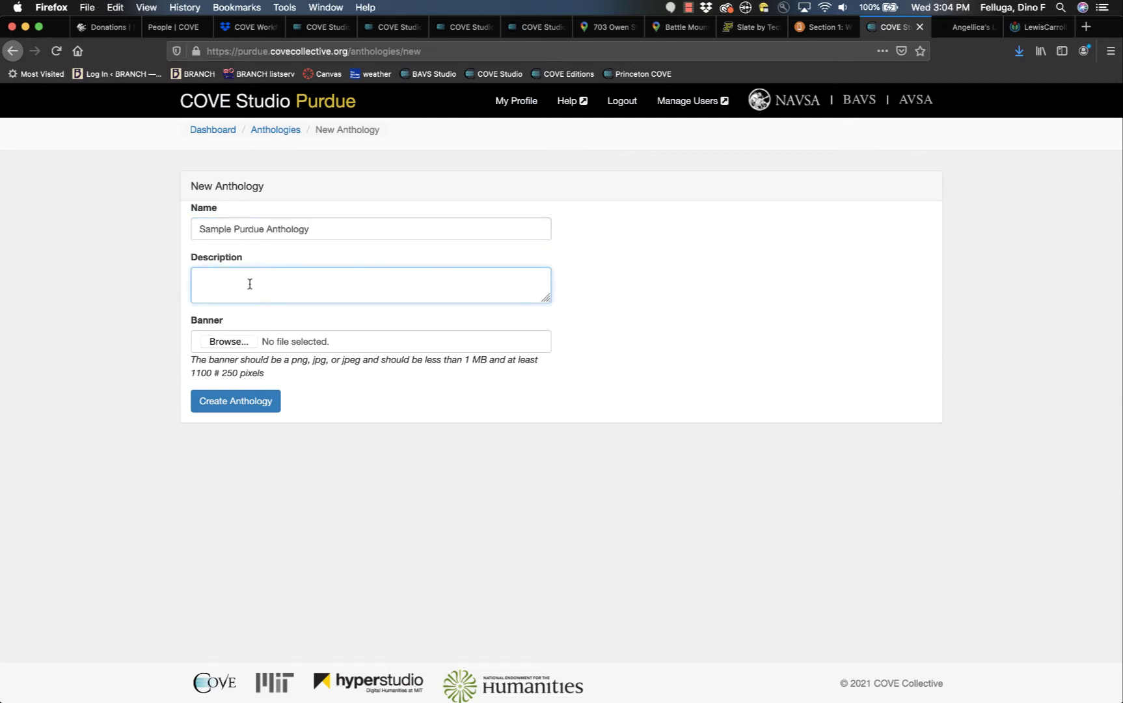
type("sample")
left_click(233, 342)
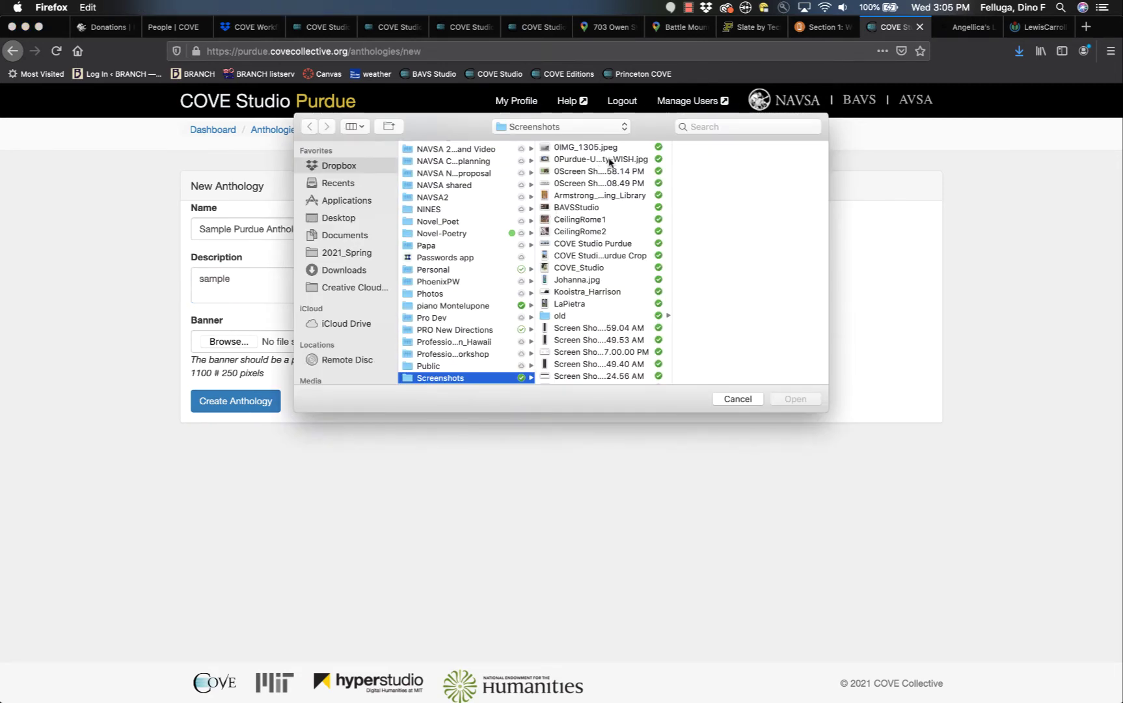
left_click(610, 160)
left_click(805, 400)
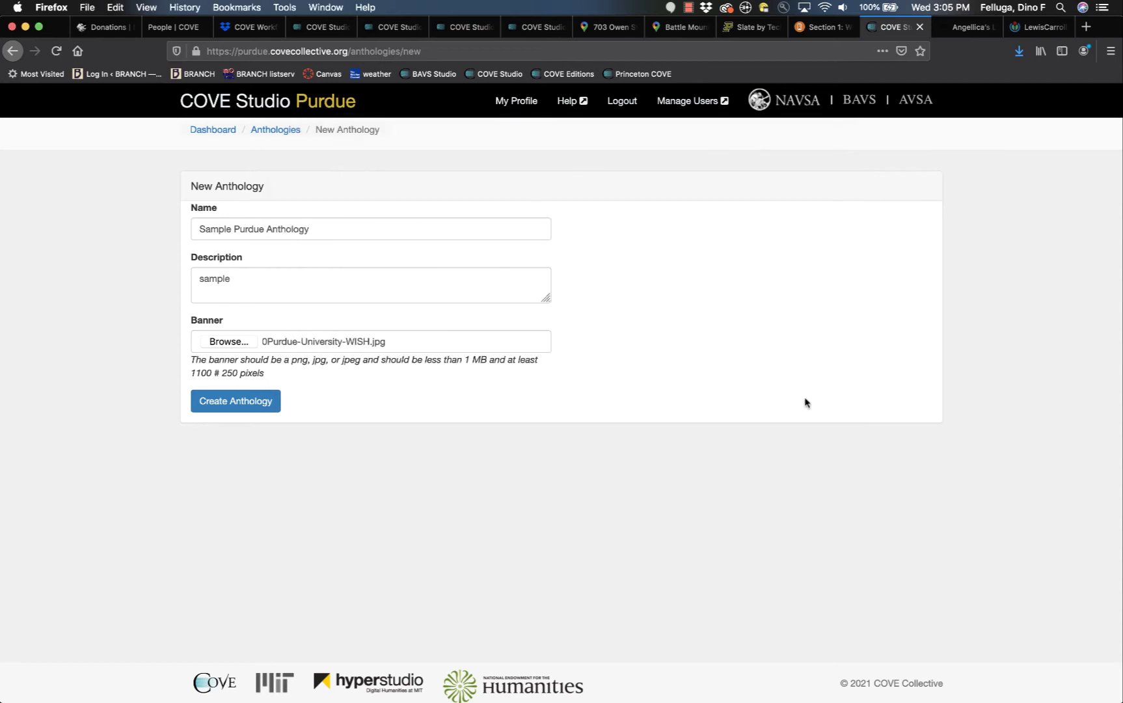
left_click(254, 400)
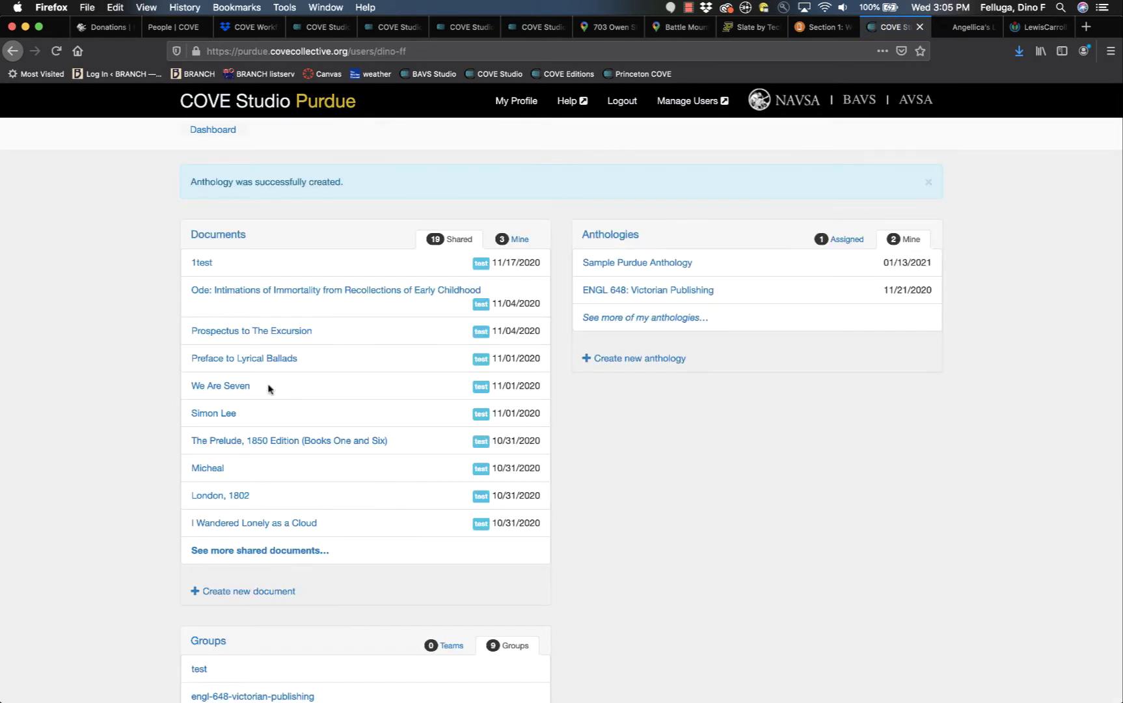
Step: Open Sample Purdue Anthology, search documents by author "carroll", and assign Alice's Adventures in Wonderland to it
left_click(668, 269)
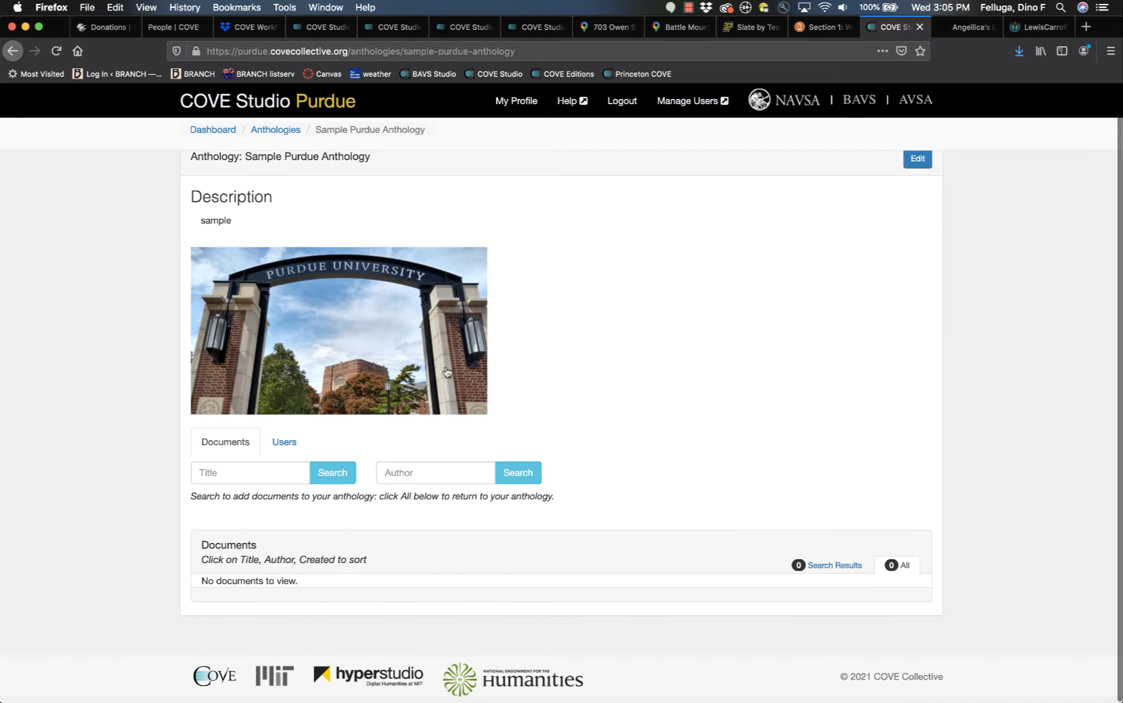
left_click(419, 474)
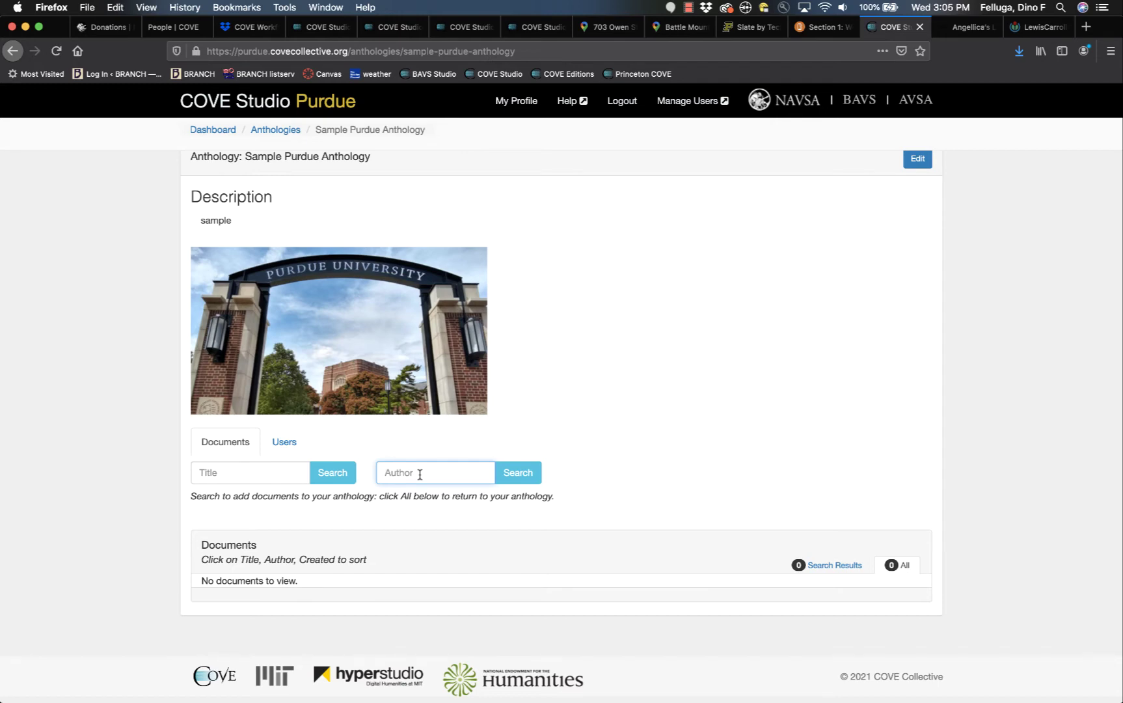
type("carroll")
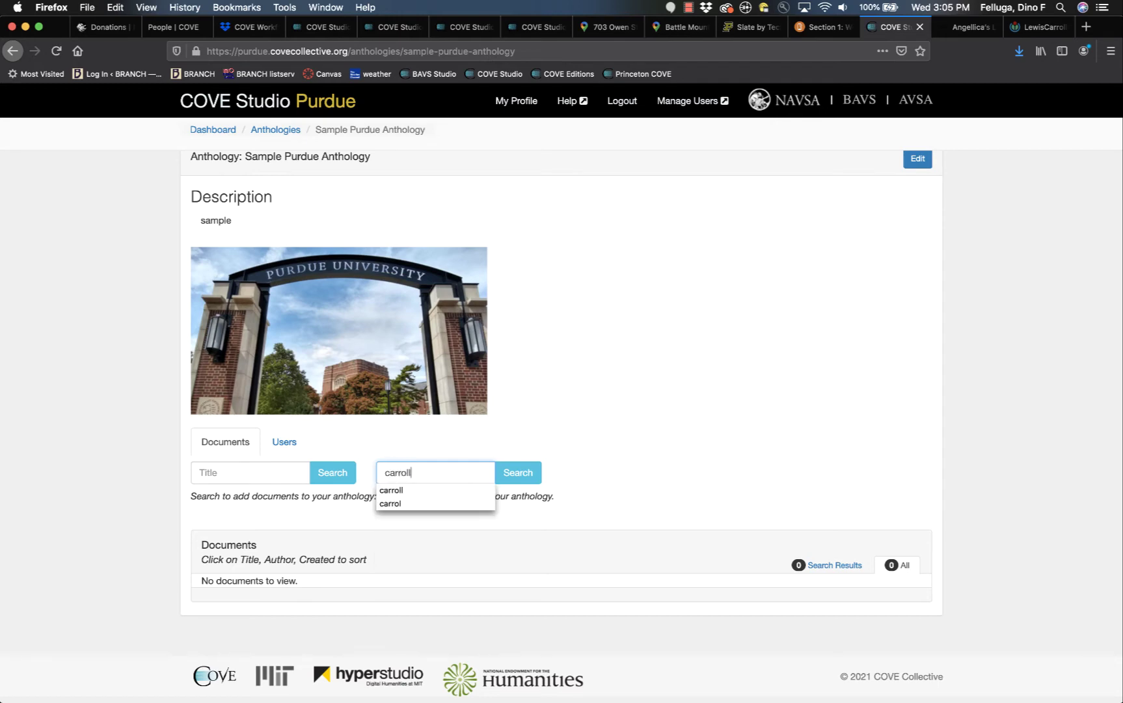
key("Return")
scroll(616, 492, "down", 3)
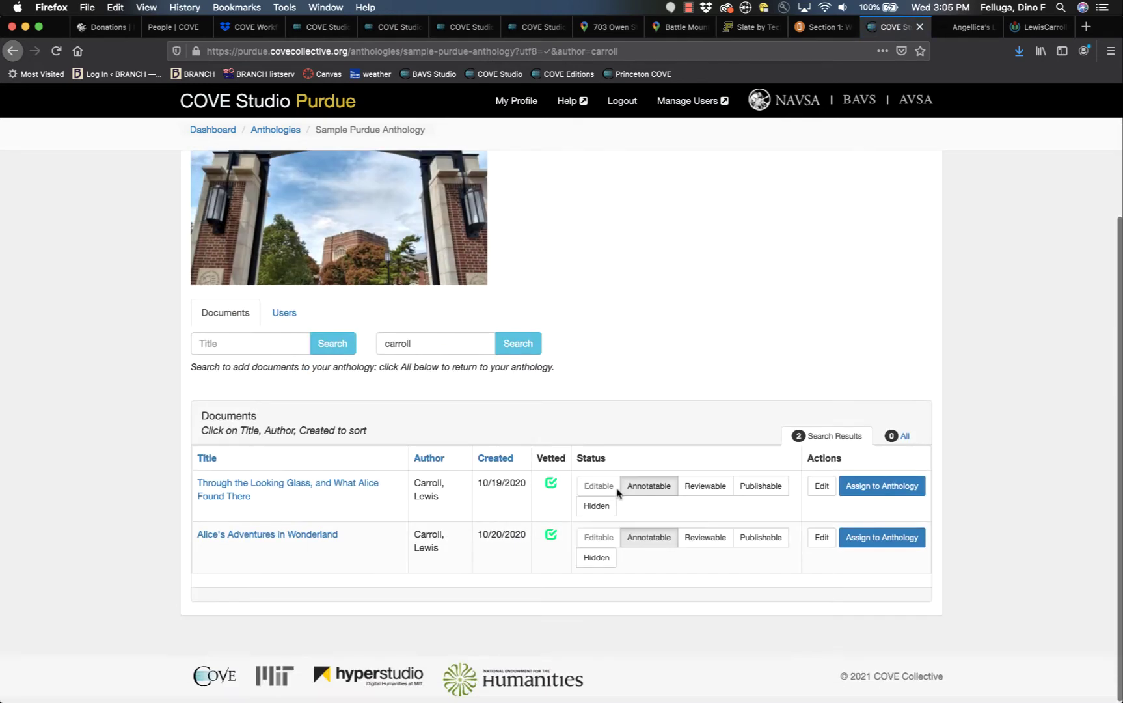
left_click(885, 539)
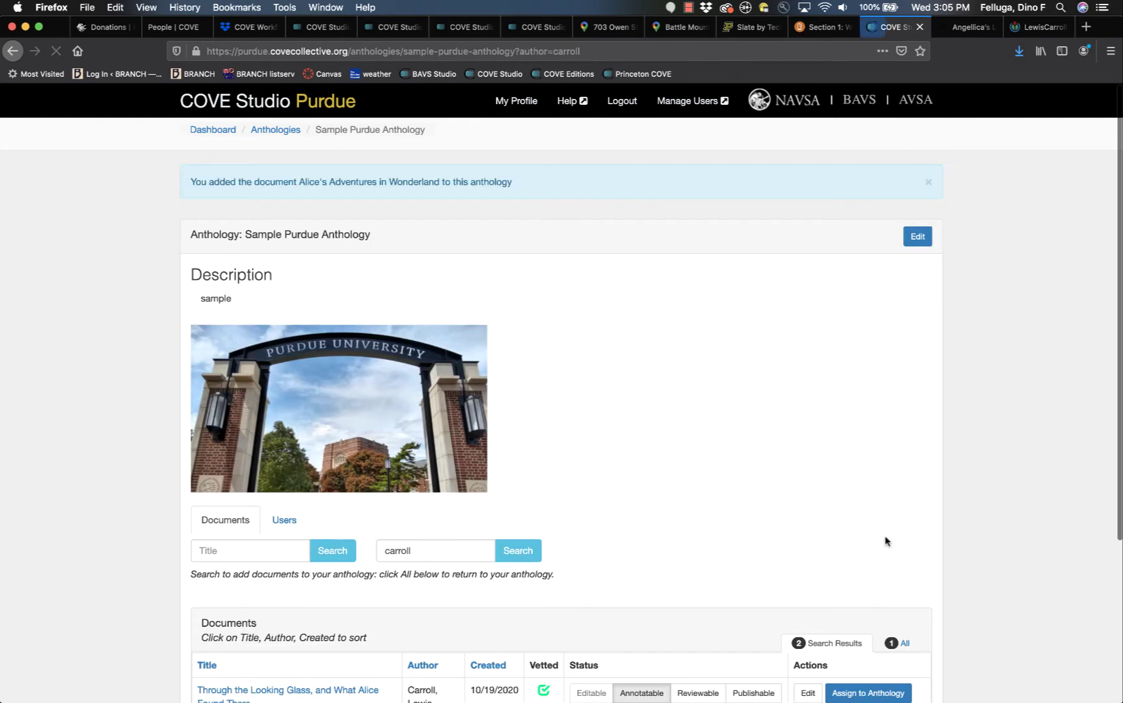
scroll(865, 516, "down", 3)
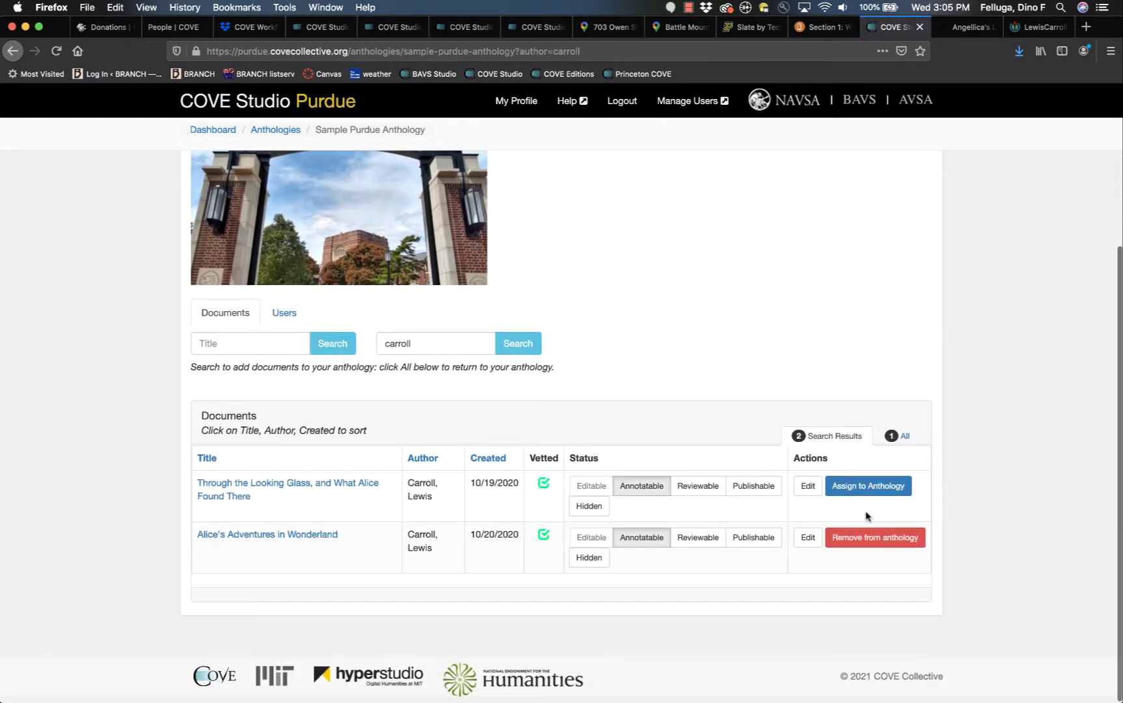
Step: Search documents by author "woolf" and assign To the Lighthouse to the anthology
double_click(397, 343)
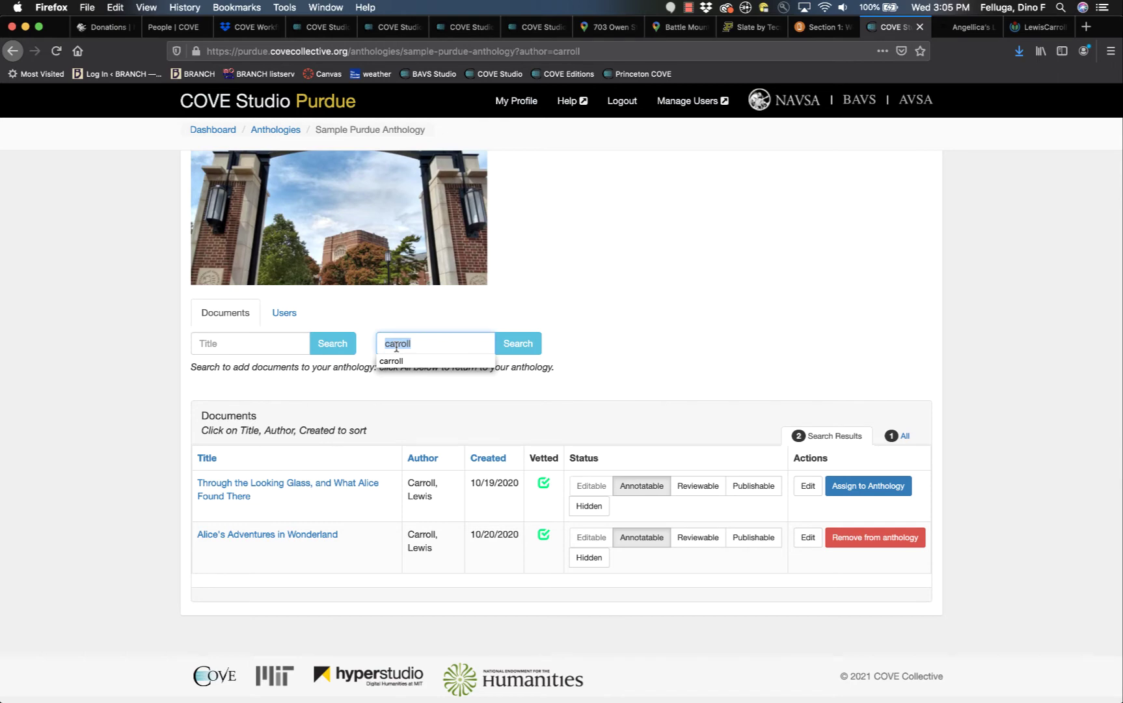
type("woolf")
key("Return")
scroll(396, 352, "down", 5)
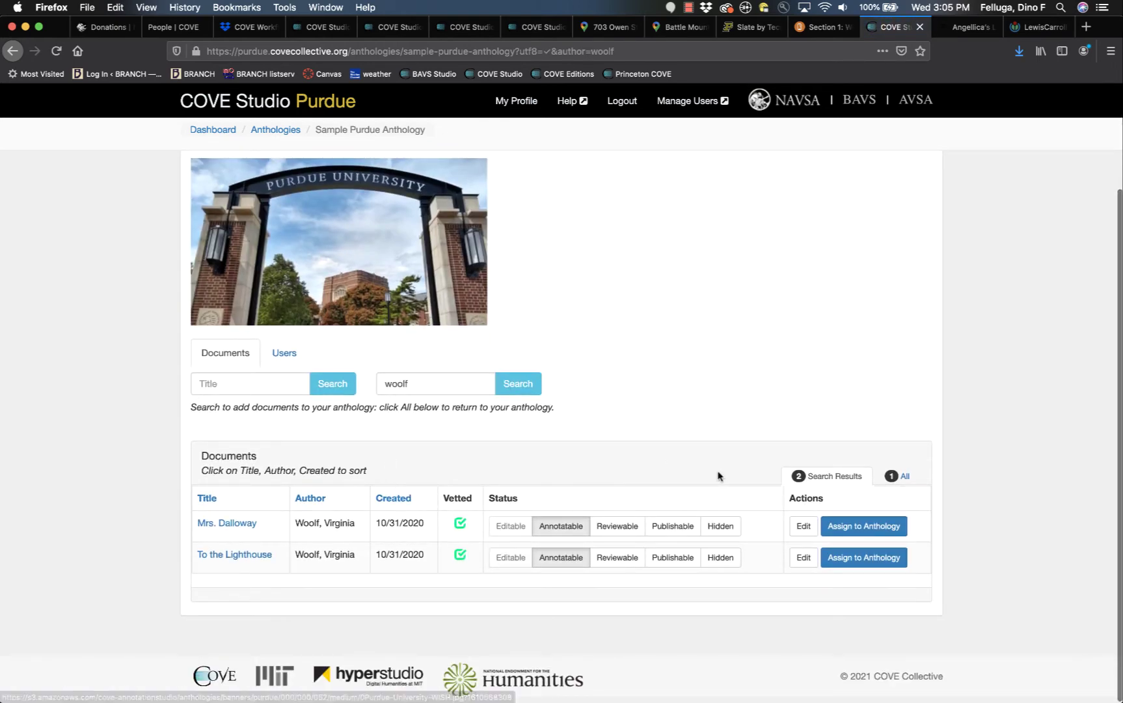
left_click(872, 558)
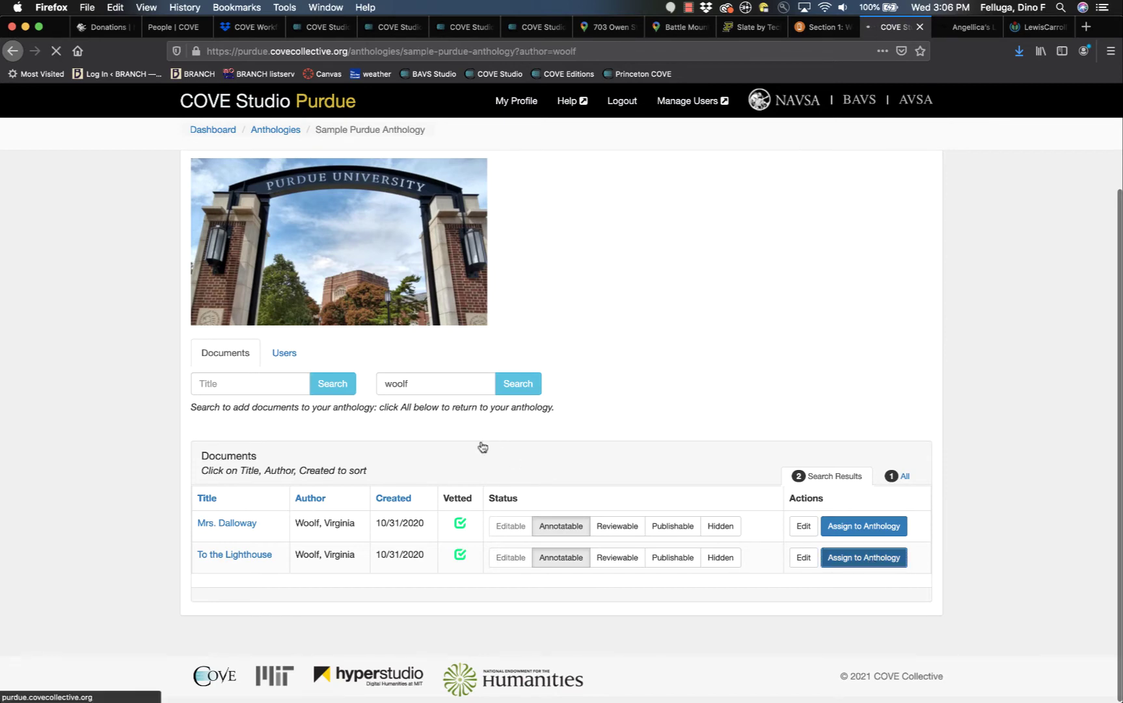
scroll(458, 438, "down", 3)
Step: Search documents by author "behn" and assign Oroonoko to the anthology
double_click(403, 383)
type("behn")
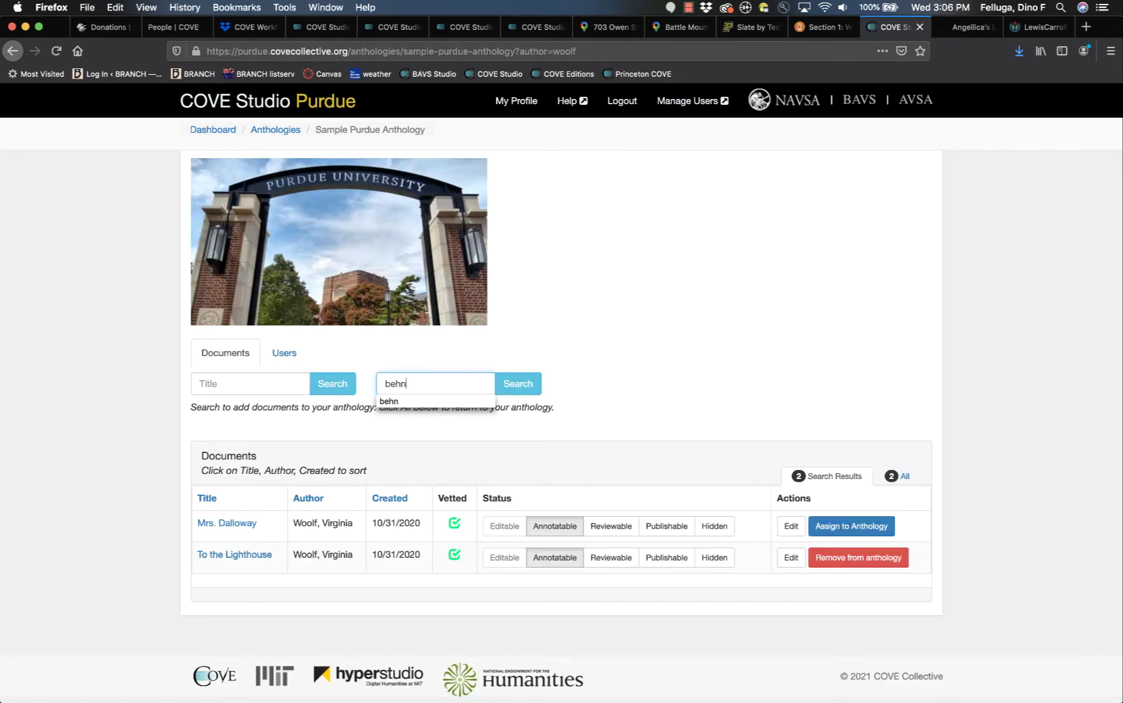
key("Return")
scroll(259, 539, "down", 5)
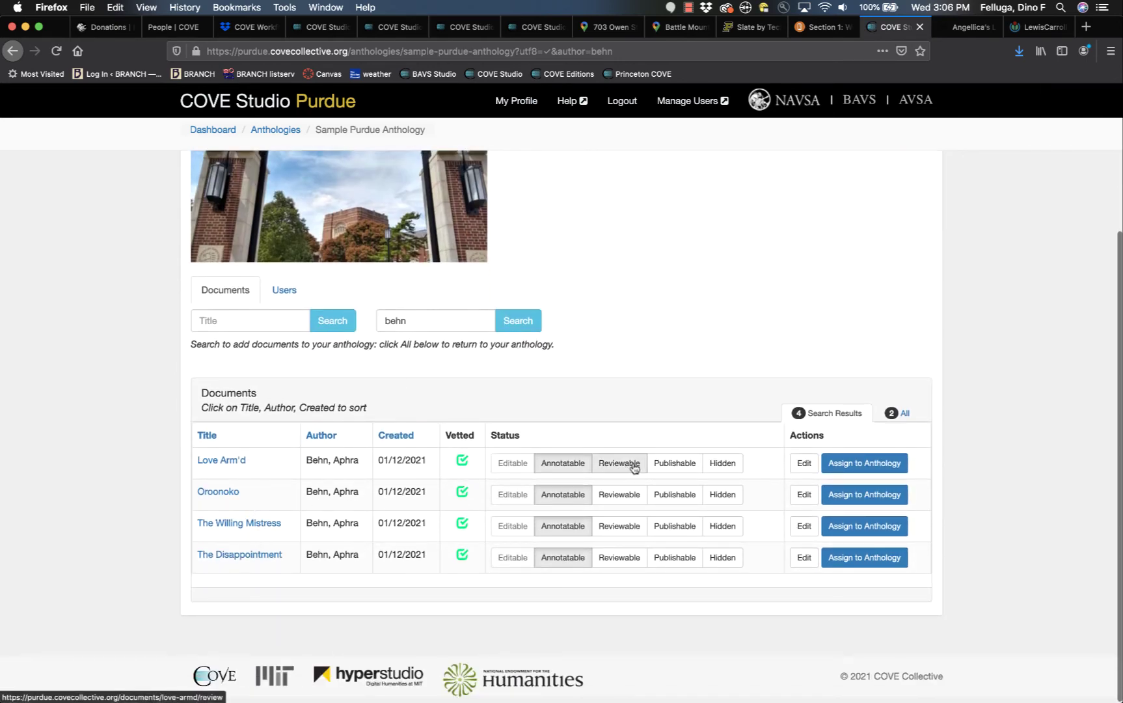
left_click(861, 494)
scroll(861, 495, "down", 3)
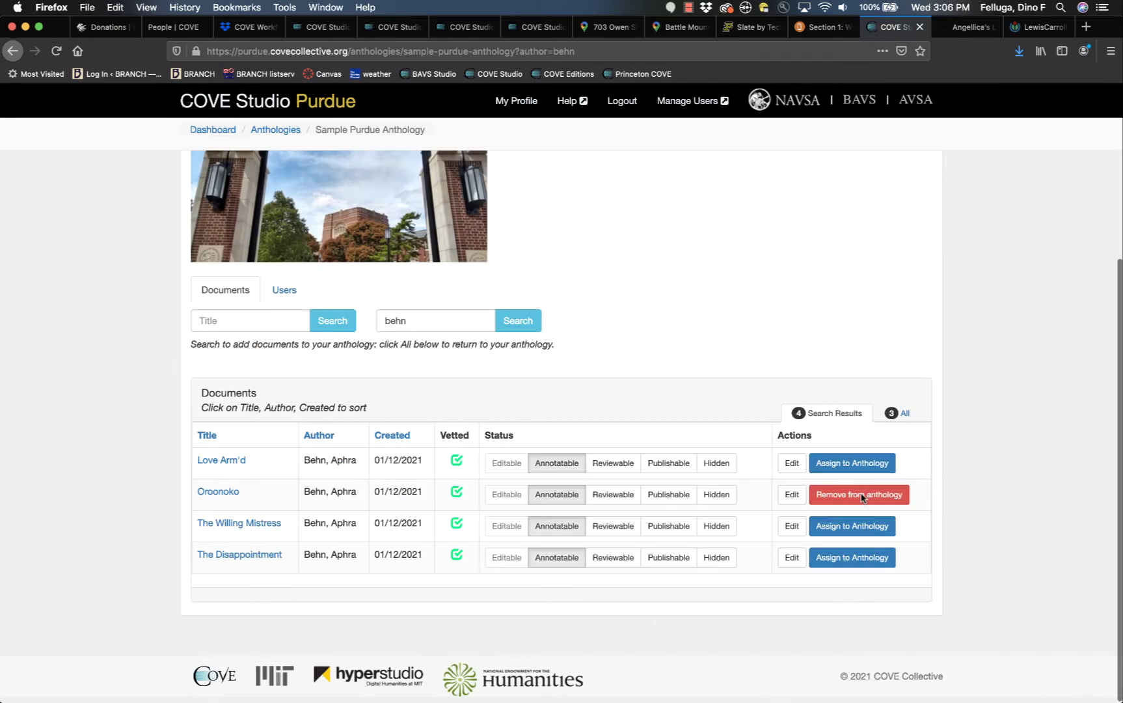
Step: Assign Love Arm'd, The Willing Mistress and The Disappointment to the anthology, and list all of its documents
left_click(877, 465)
scroll(858, 464, "down", 3)
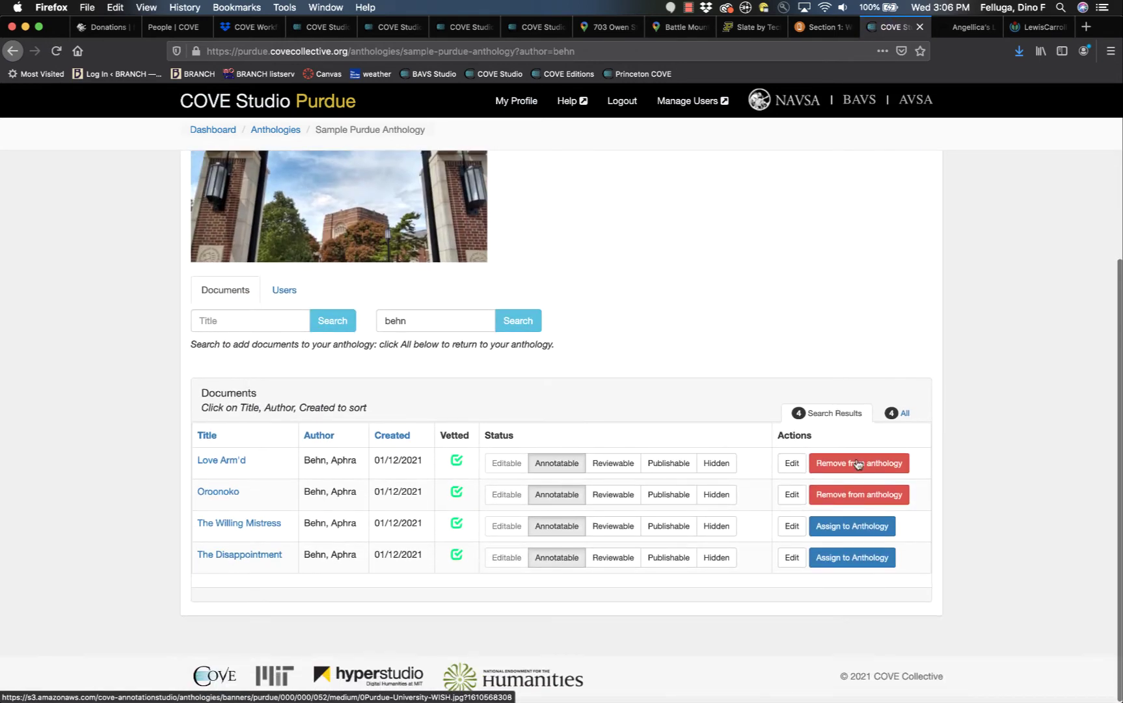
left_click(862, 525)
scroll(861, 530, "down", 3)
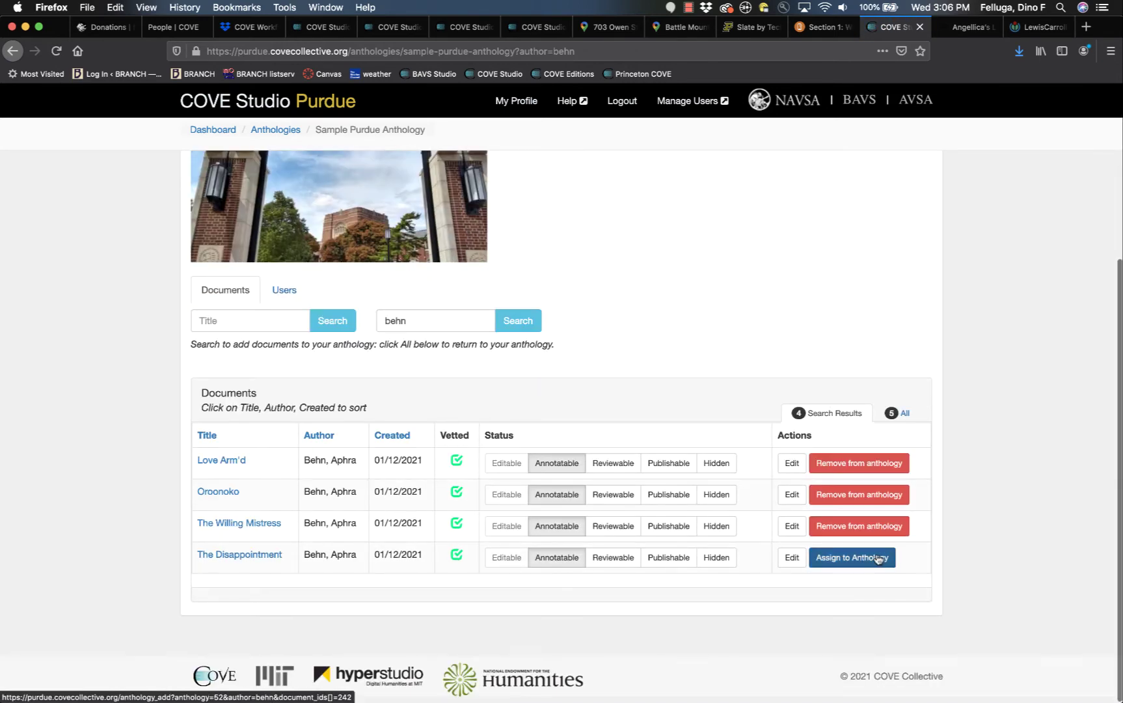
left_click(875, 557)
scroll(878, 557, "down", 3)
left_click(903, 414)
scroll(904, 422, "down", 5)
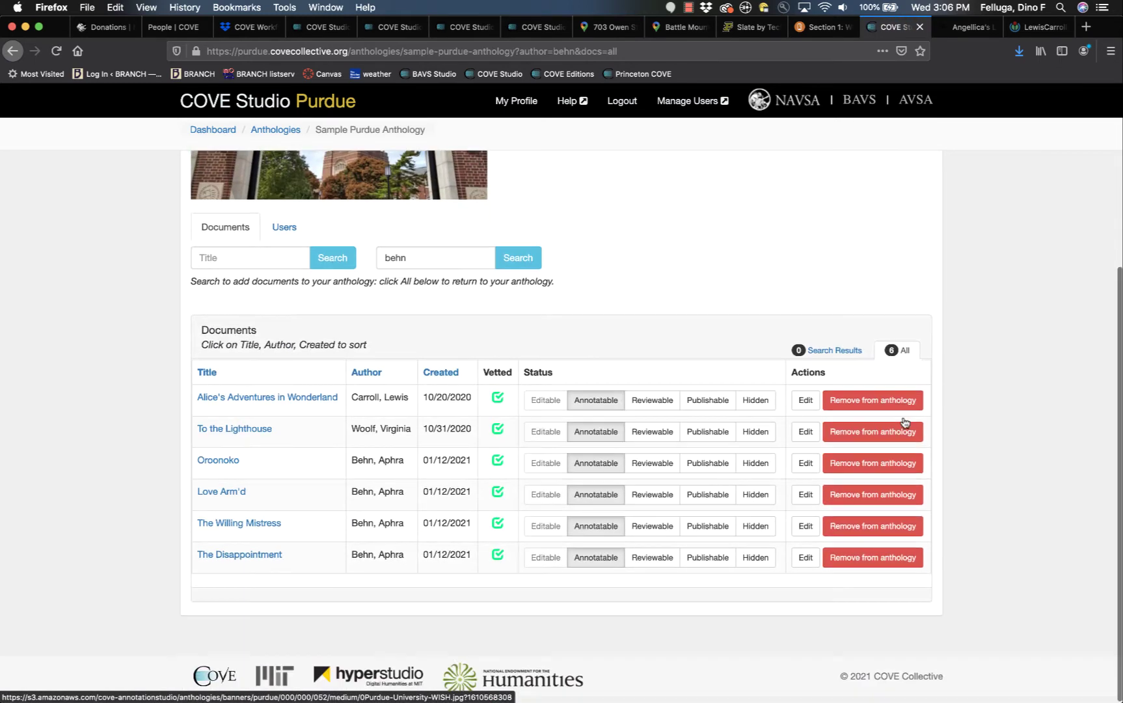
Step: Search the anthology's users by email for "purdue.edu" and look through the matching people
left_click(286, 229)
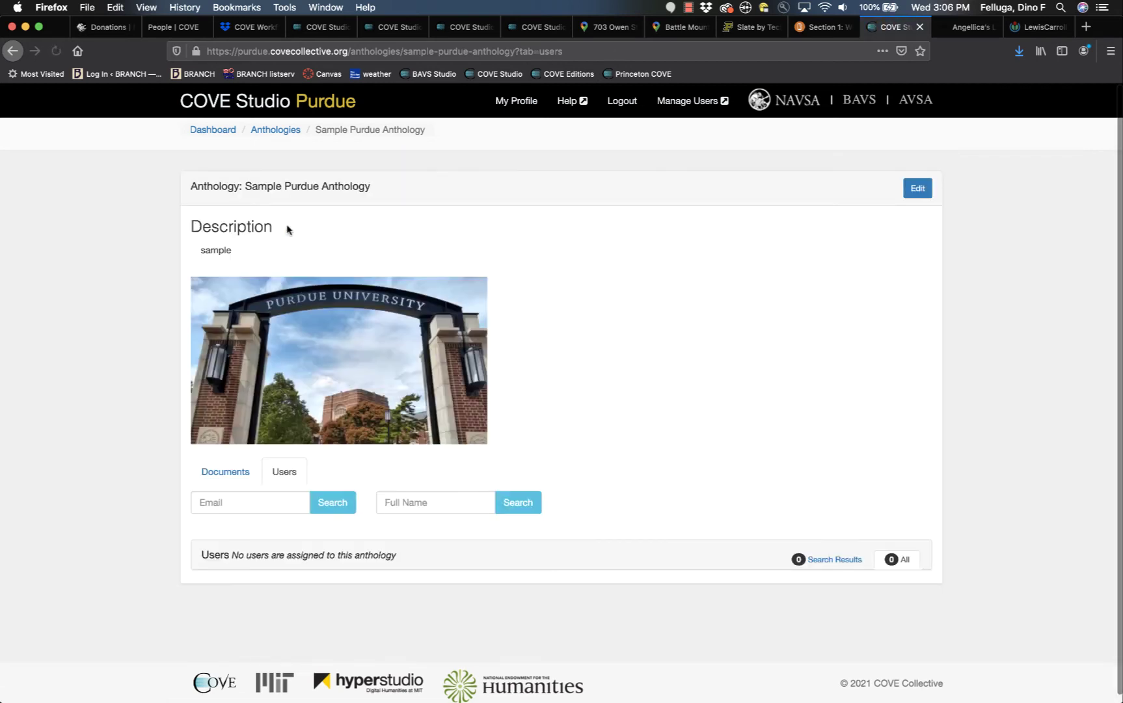
left_click(253, 503)
type("purdue")
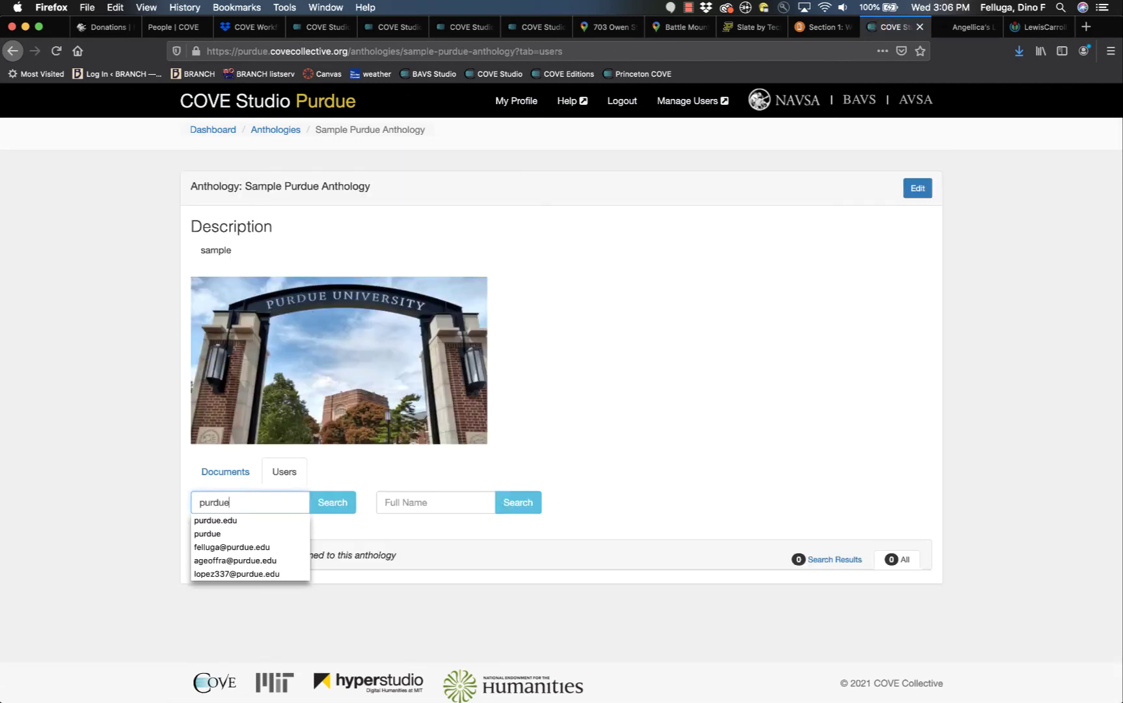
type(".edu")
key("Return")
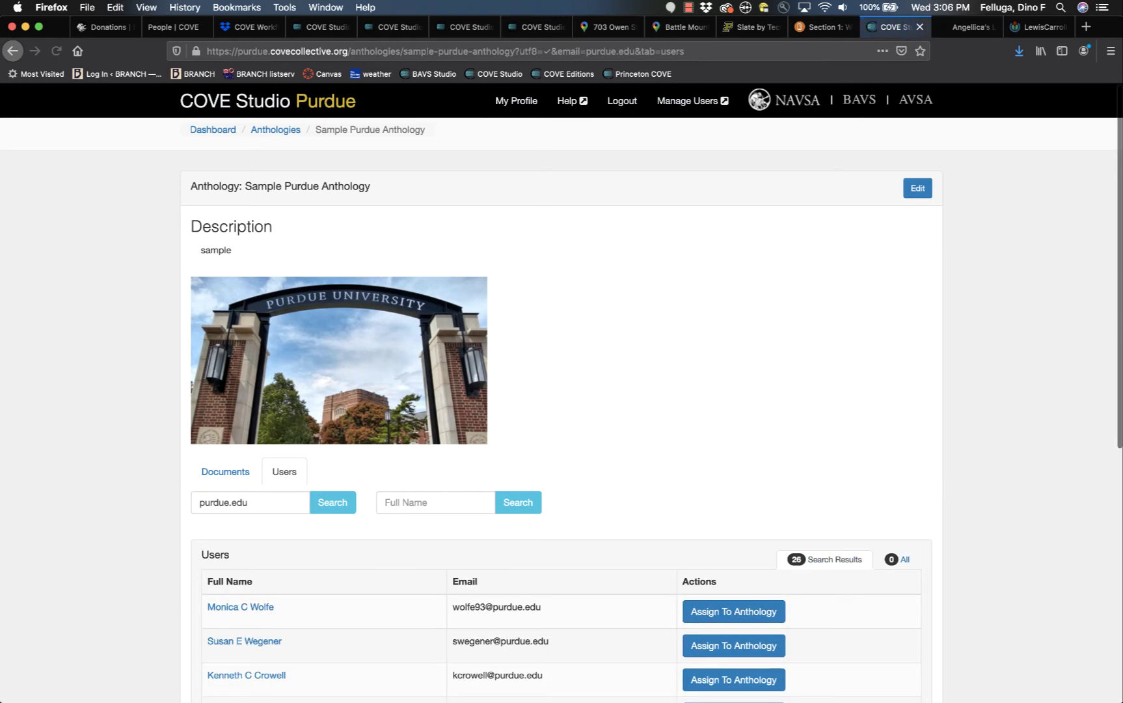
scroll(561, 423, "down", 10)
scroll(561, 423, "up", 3)
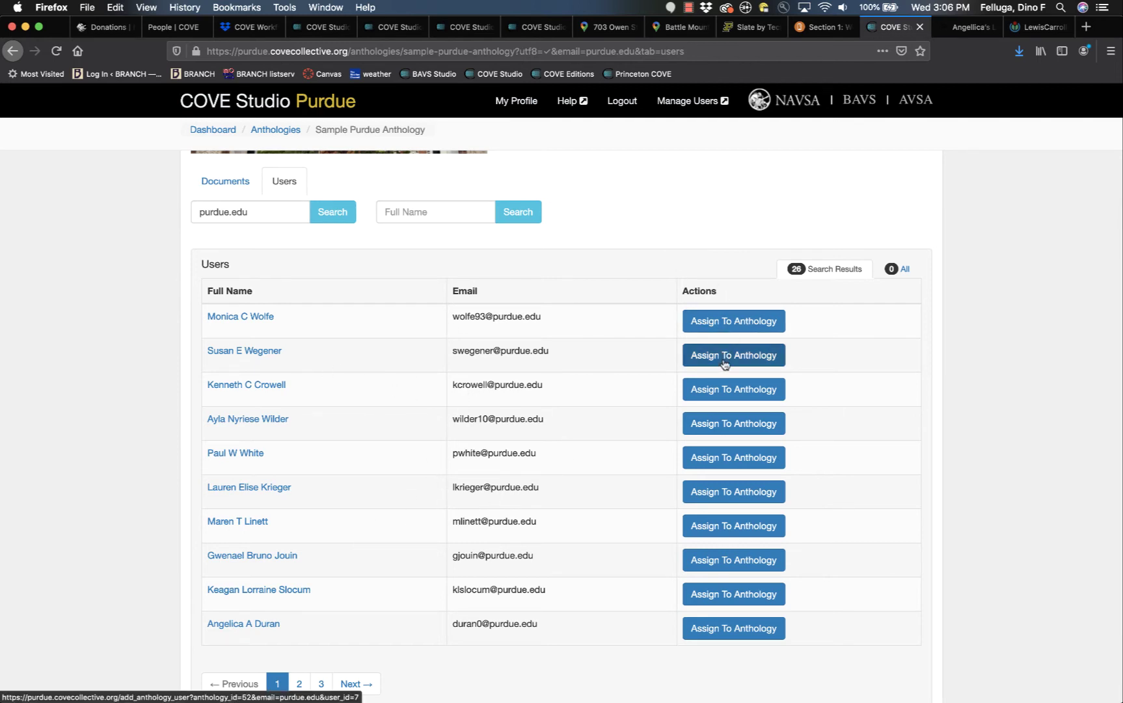
Step: Assign the third user in the search results to the anthology, and list all of its assigned users
left_click(720, 390)
scroll(719, 391, "down", 5)
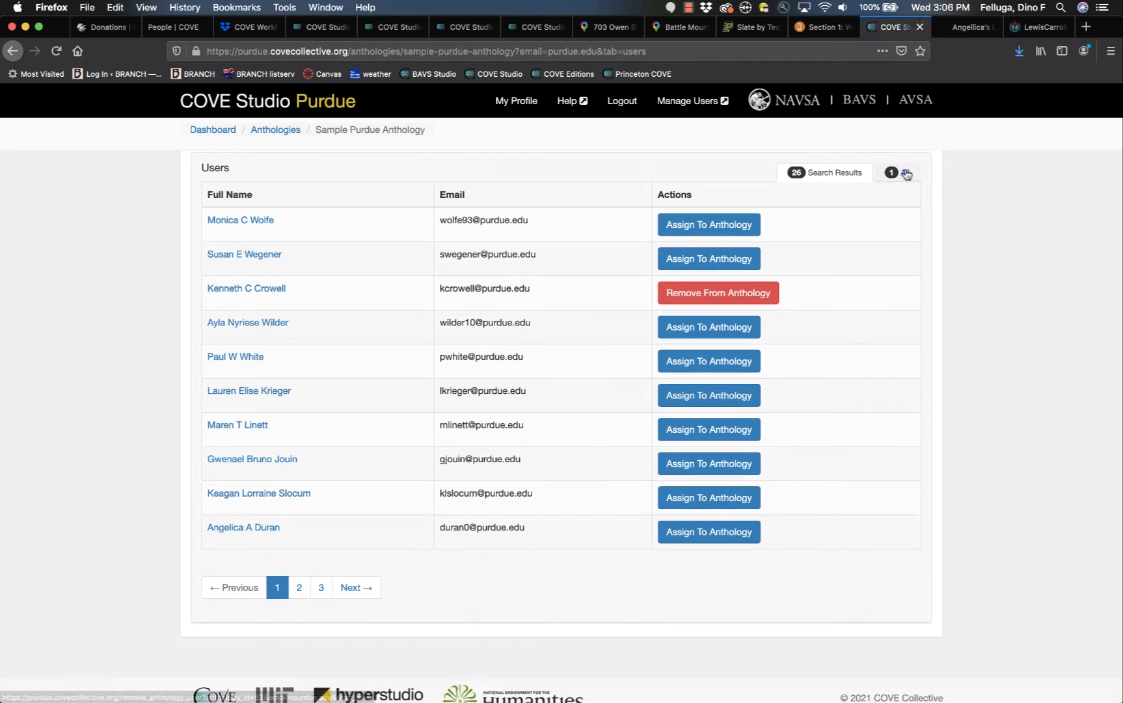
left_click(902, 176)
scroll(991, 333, "down", 2)
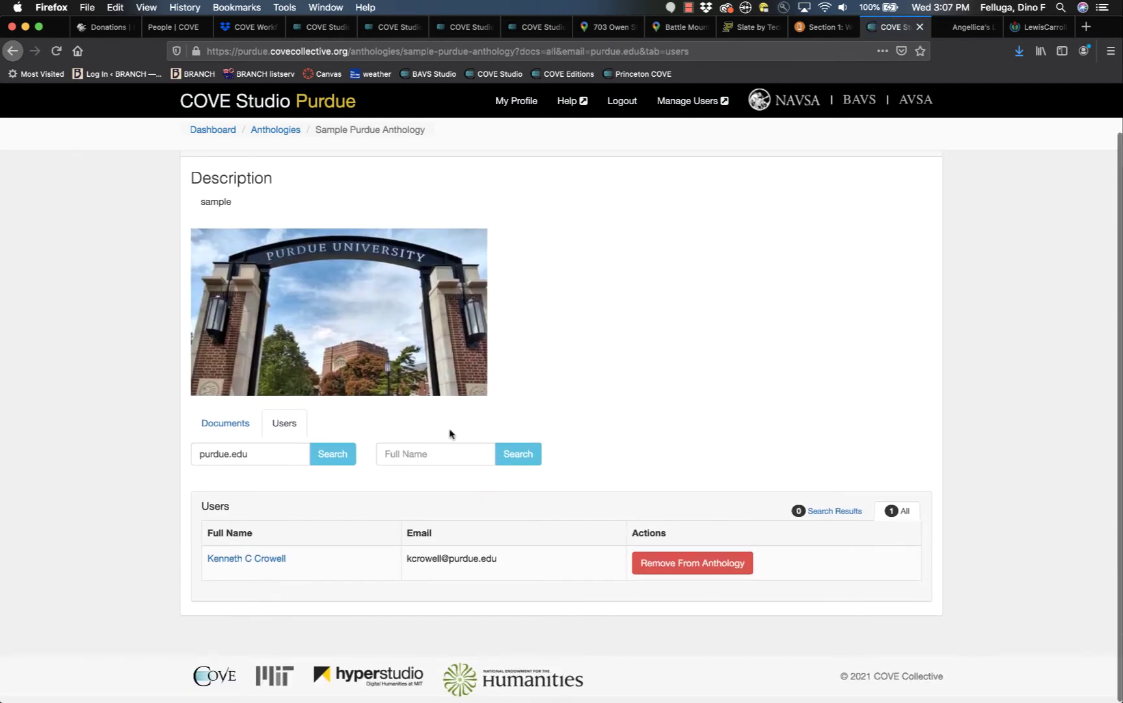
Step: Clear the email search term and search the users by full name with a person's surname
triple_click(278, 449)
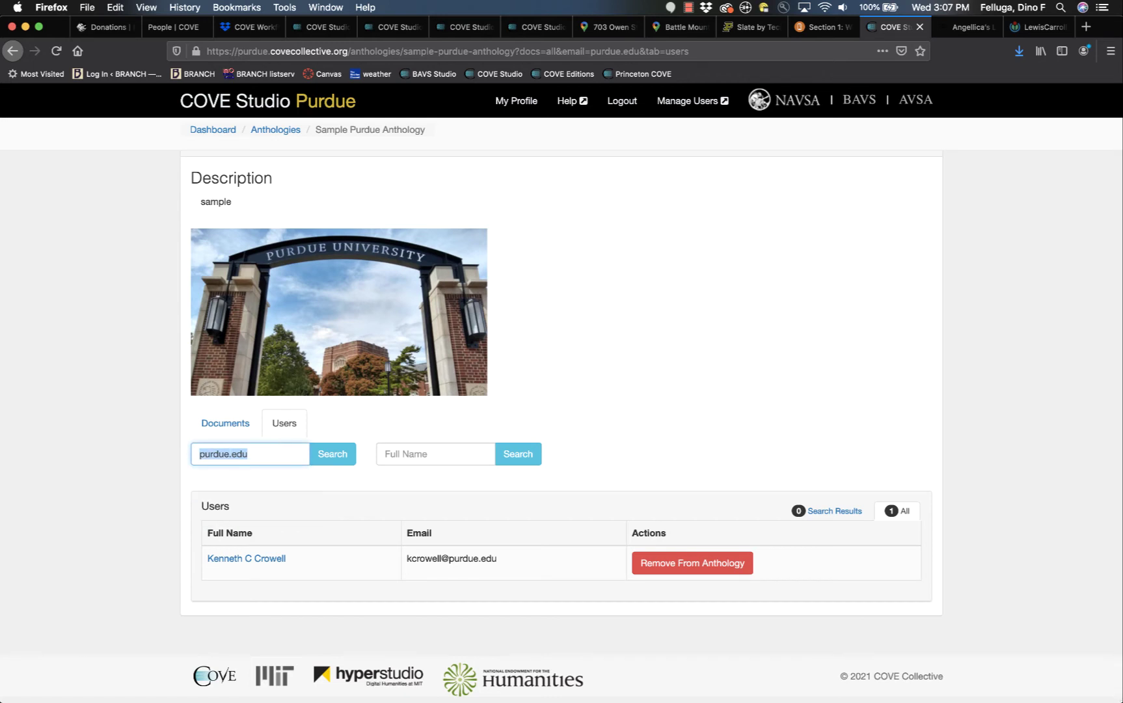
key("BackSpace")
left_click(401, 452)
type("felluga")
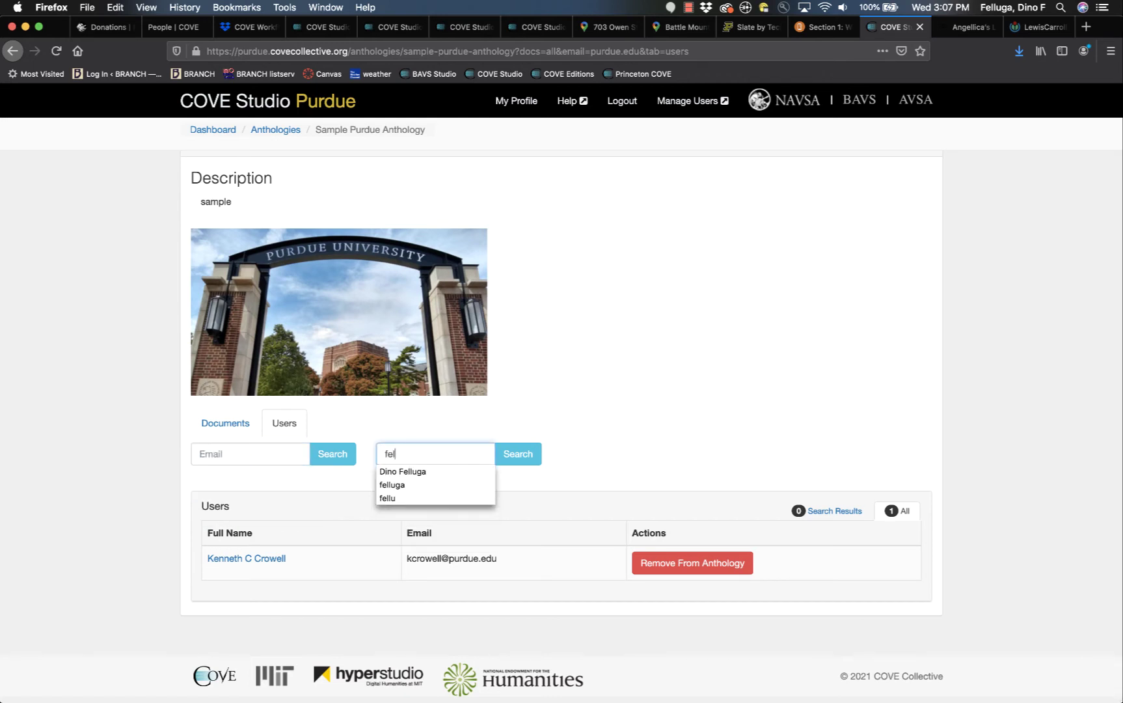
left_click(508, 460)
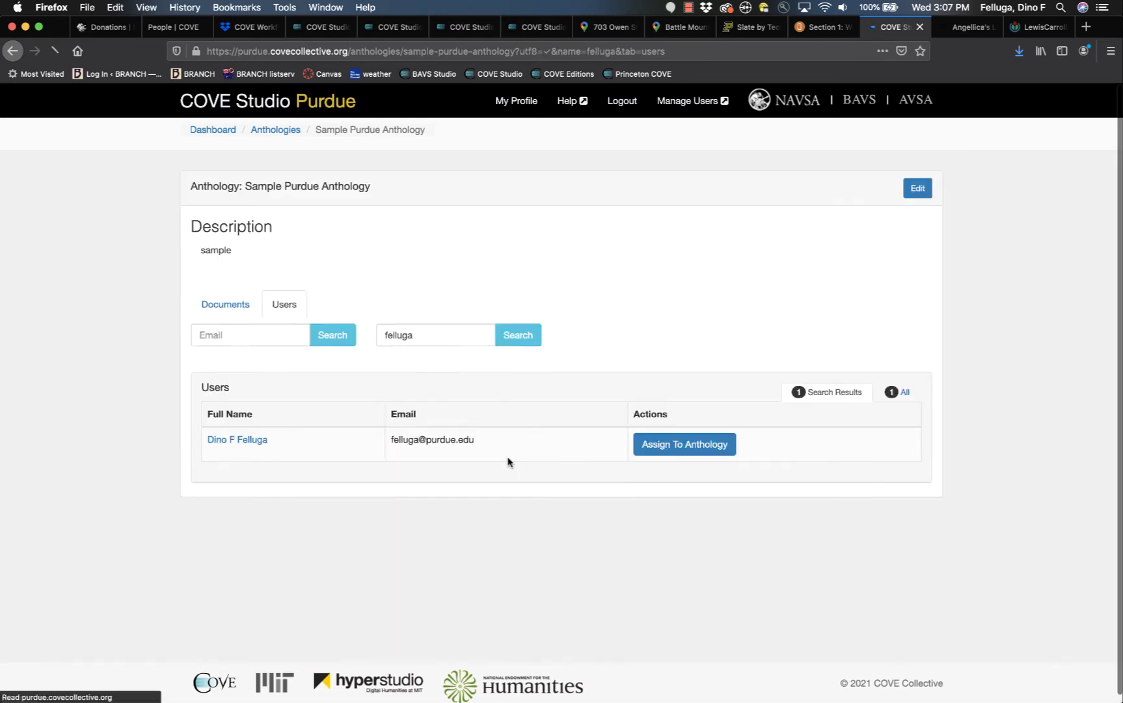
scroll(509, 460, "down", 1)
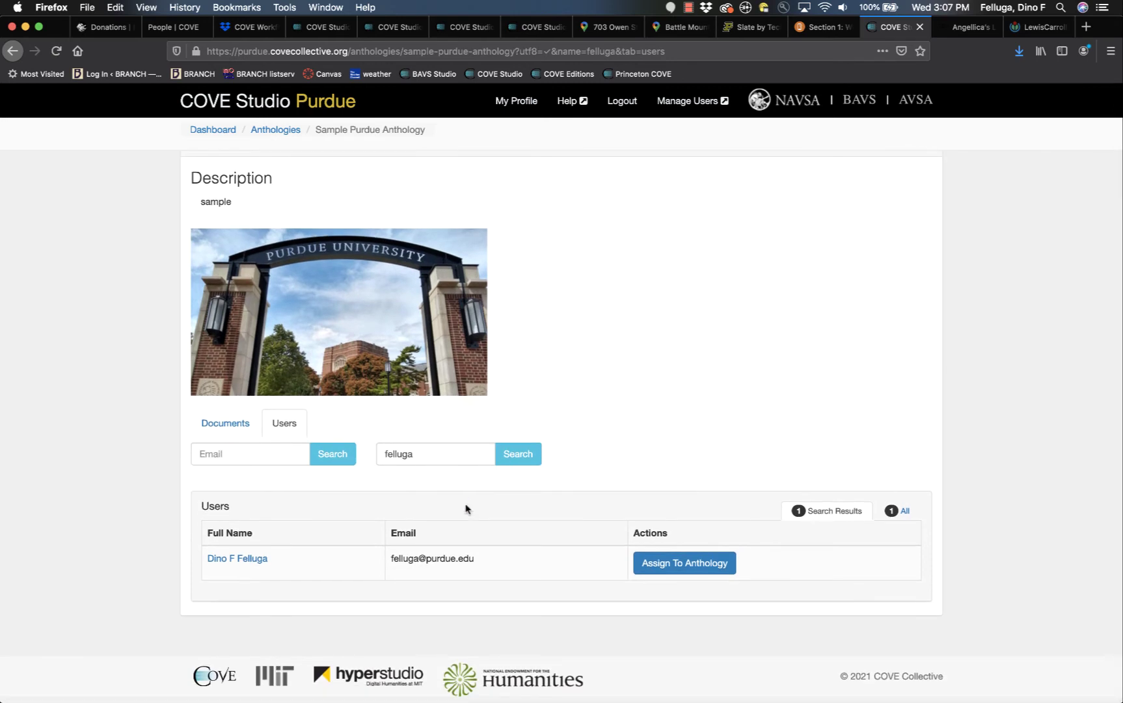
Step: Assign the user found by the name search to the anthology, and list all of its assigned users
left_click(674, 563)
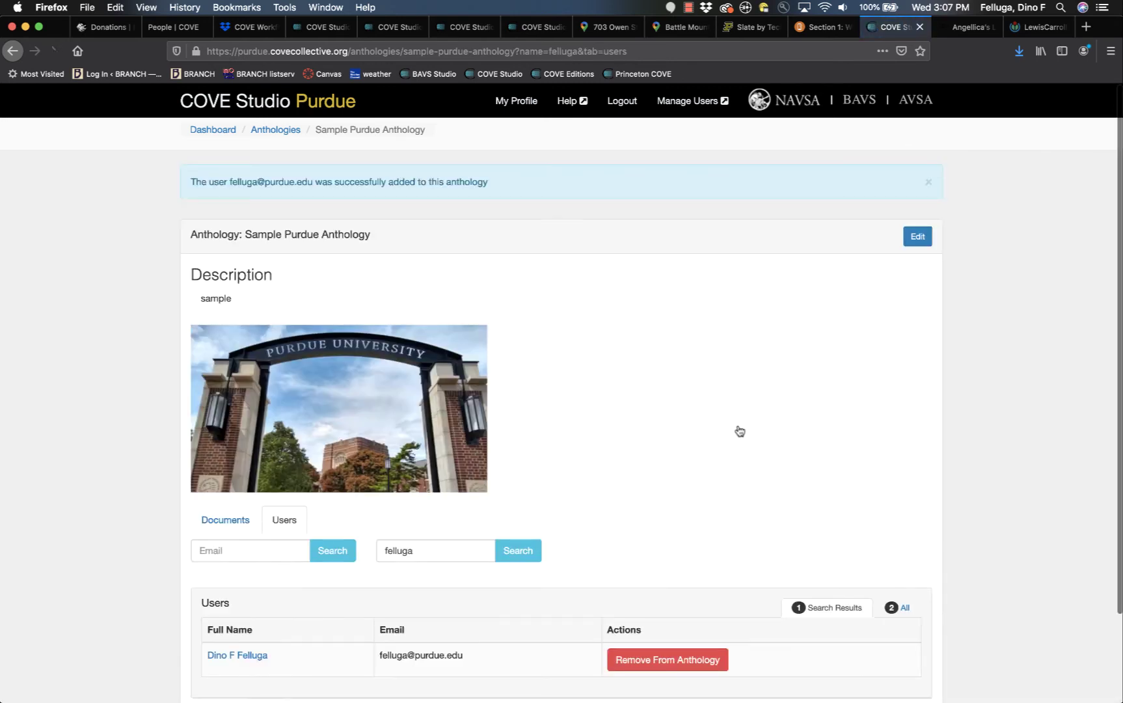
scroll(740, 430, "down", 3)
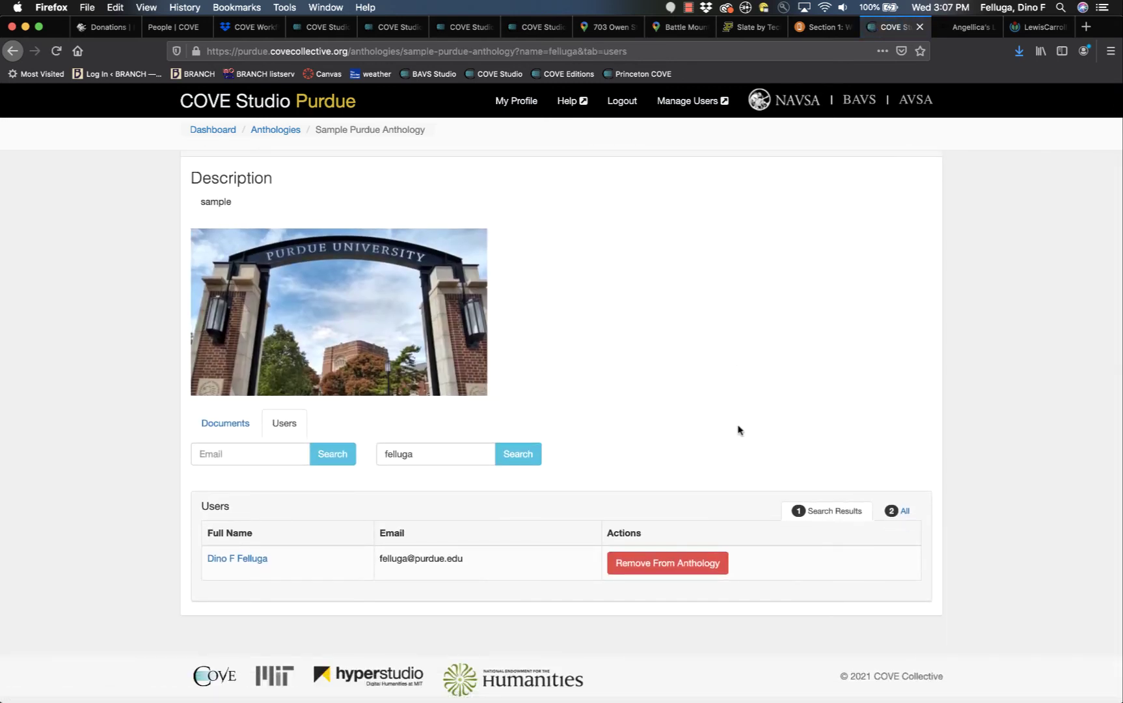
left_click(902, 511)
scroll(902, 515, "down", 3)
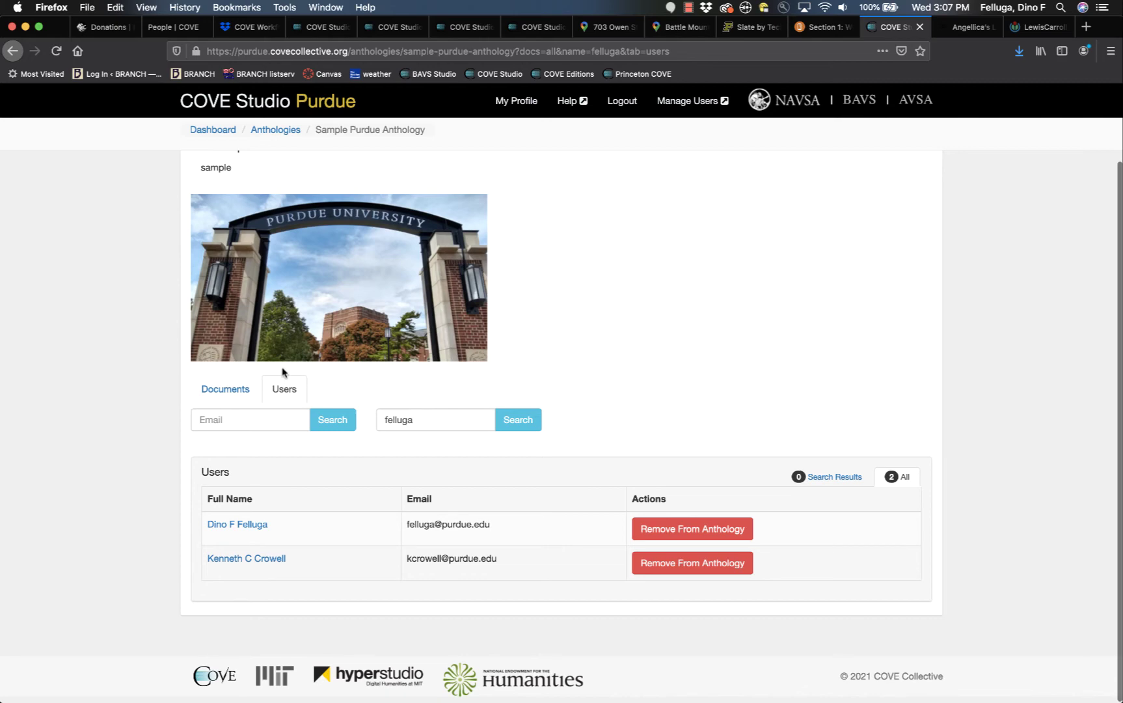
Step: Open Oroonoko from the Sample Purdue Anthology's documents
left_click(234, 389)
scroll(233, 388, "down", 3)
left_click(226, 461)
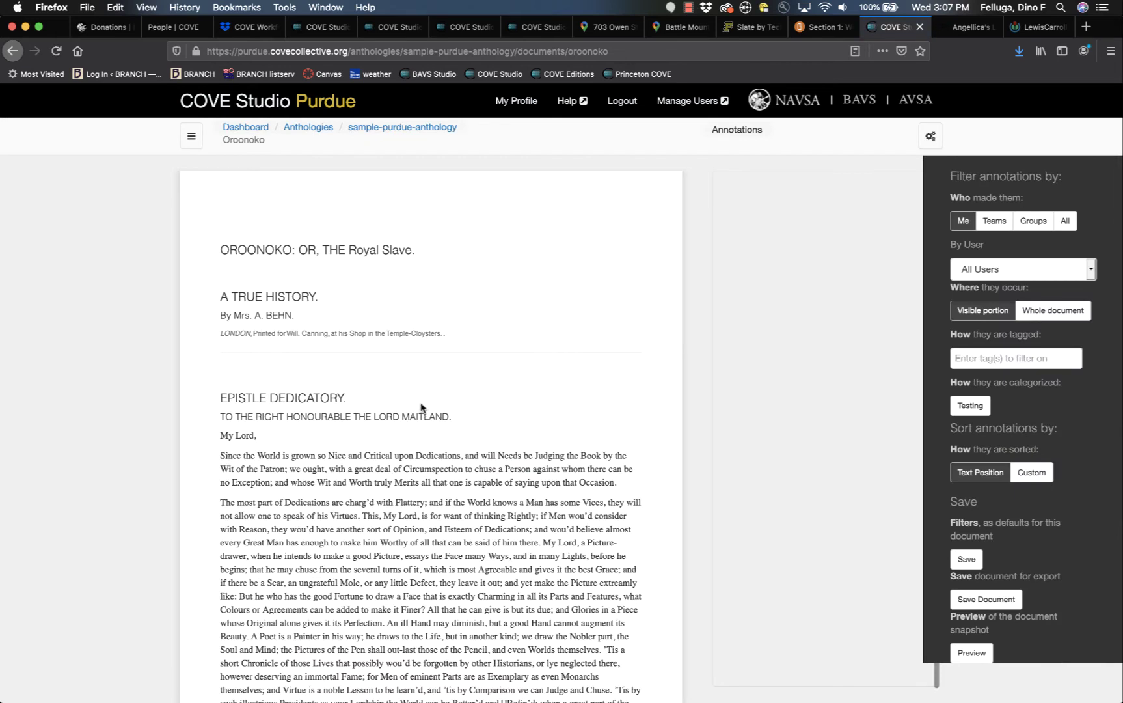
Step: Review the user choices for filtering Oroonoko's annotations, keep All Users, and show the annotations made by Groups
left_click(993, 273)
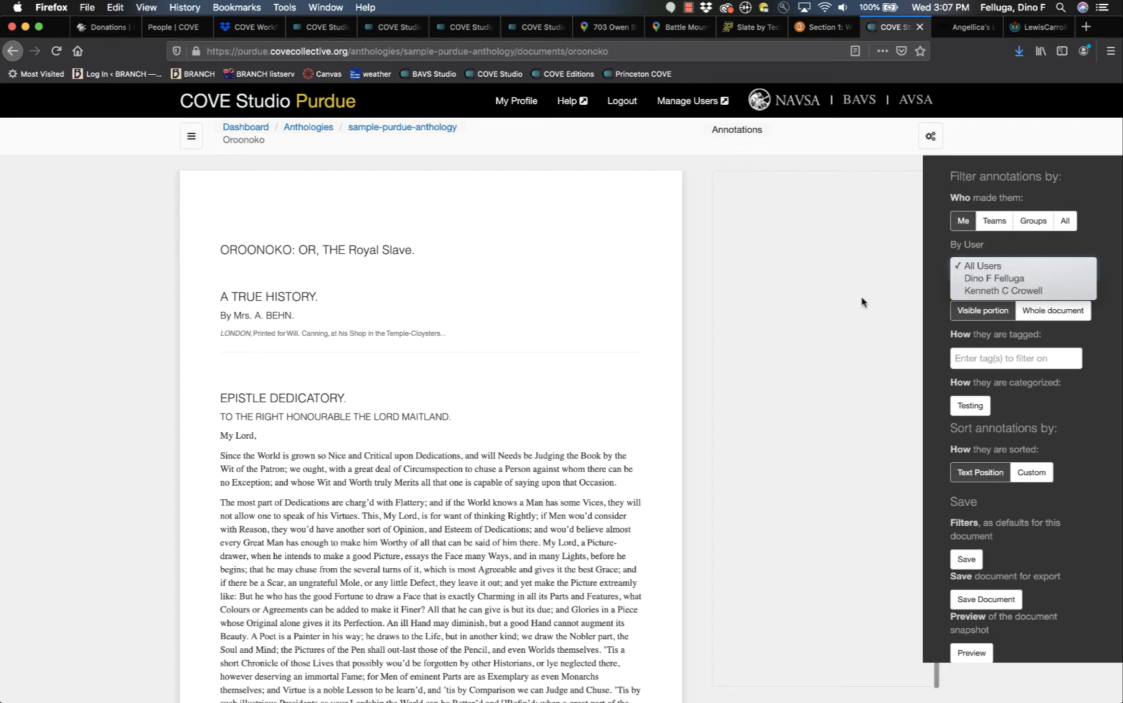
left_click(719, 398)
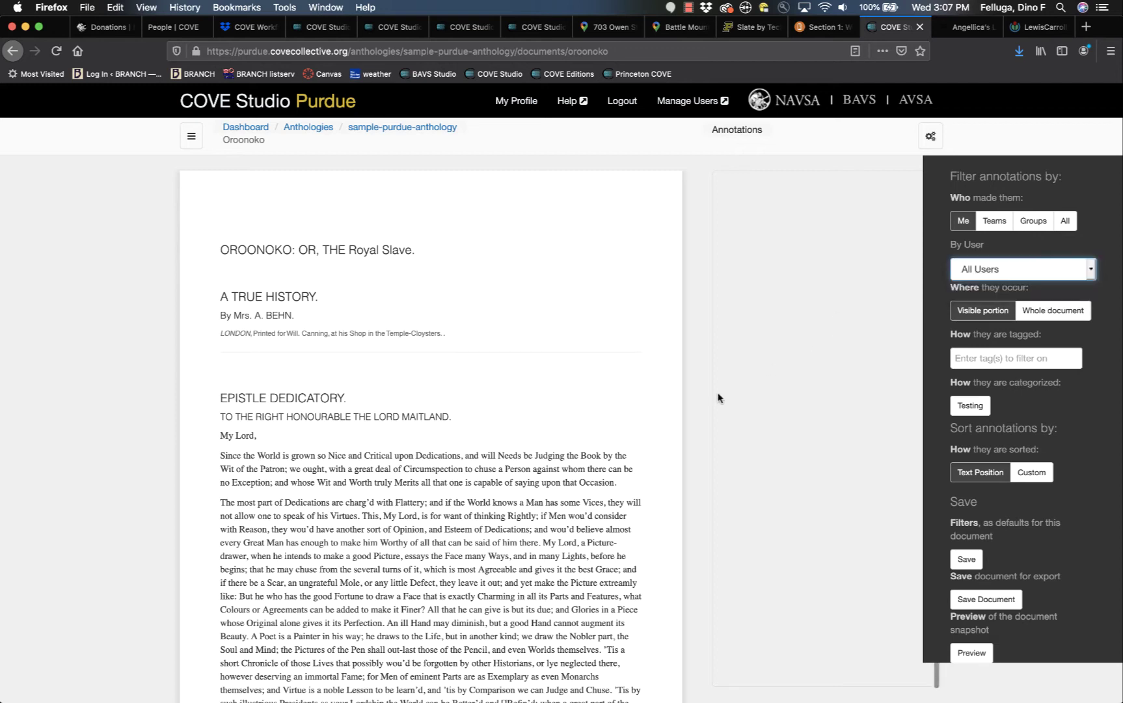
left_click(1042, 272)
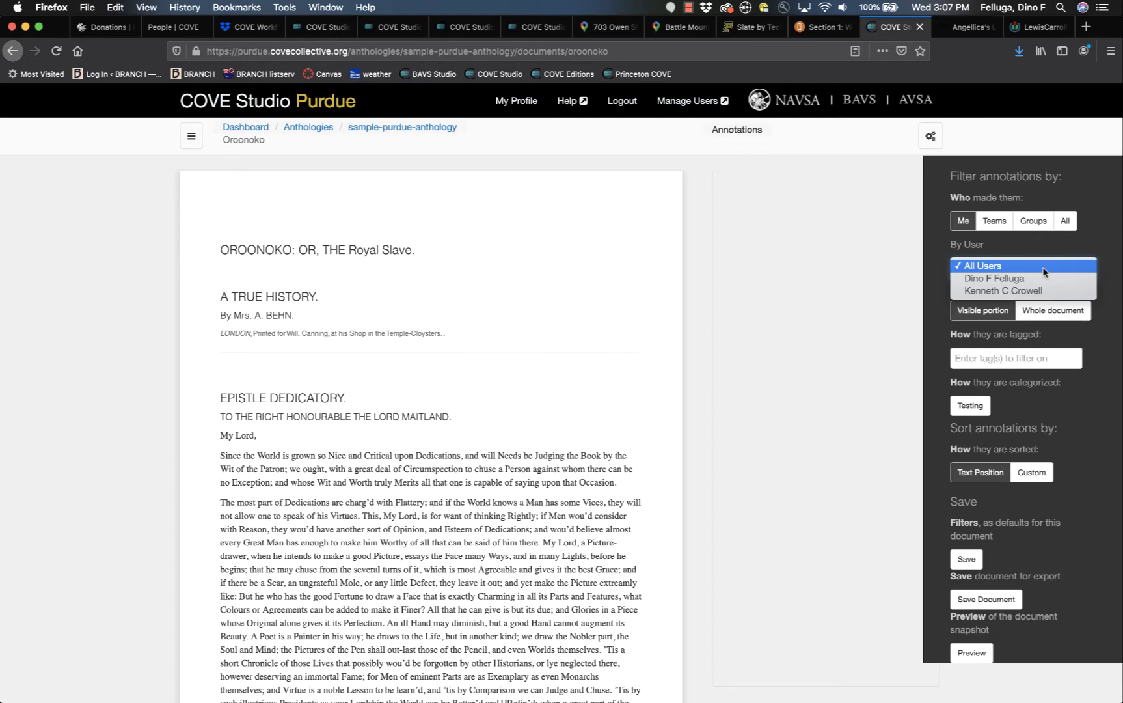
left_click(1043, 272)
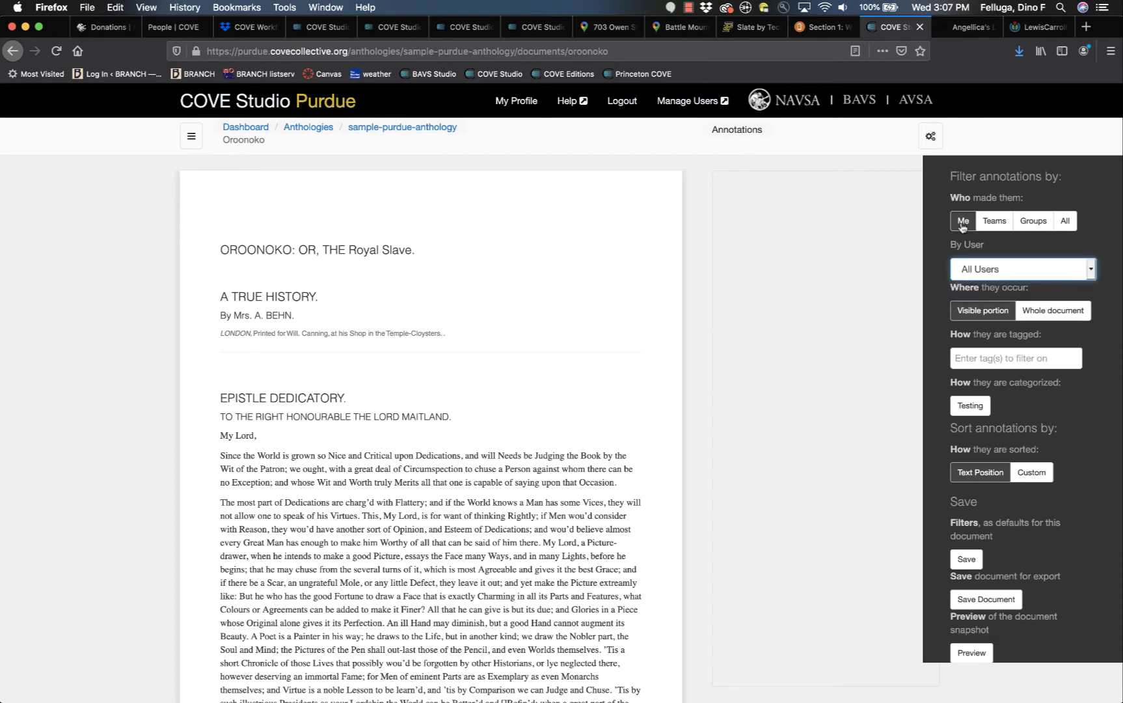
left_click(1033, 221)
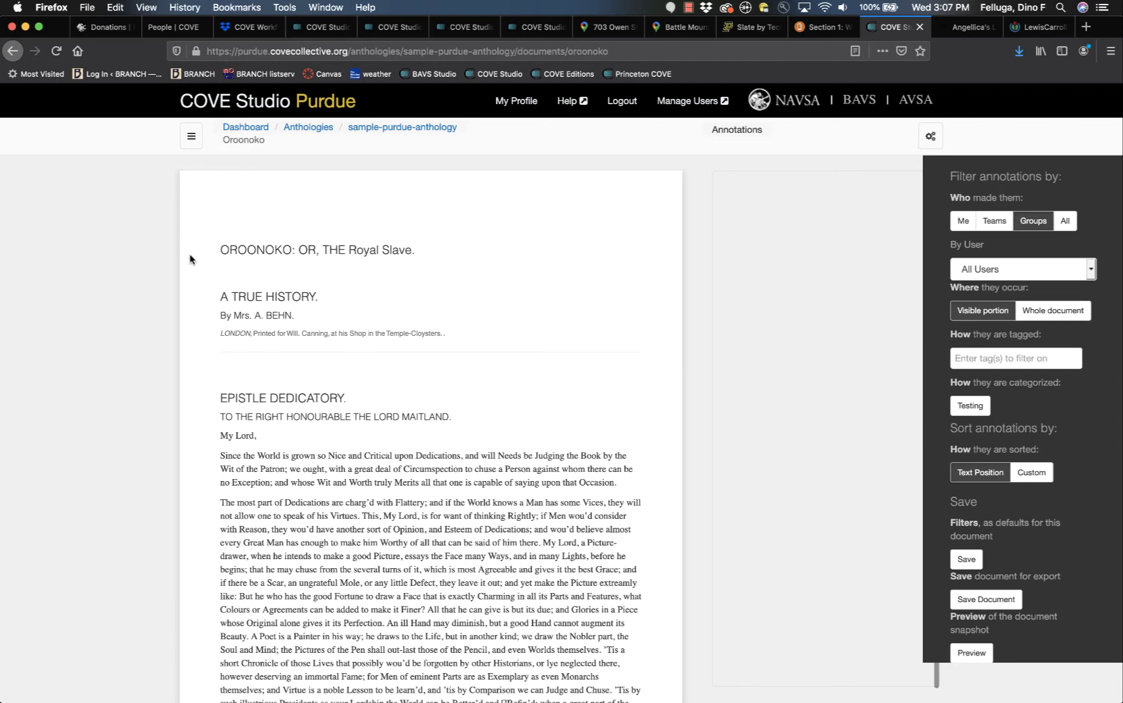
left_click_drag(224, 250, 293, 252)
left_click(292, 236)
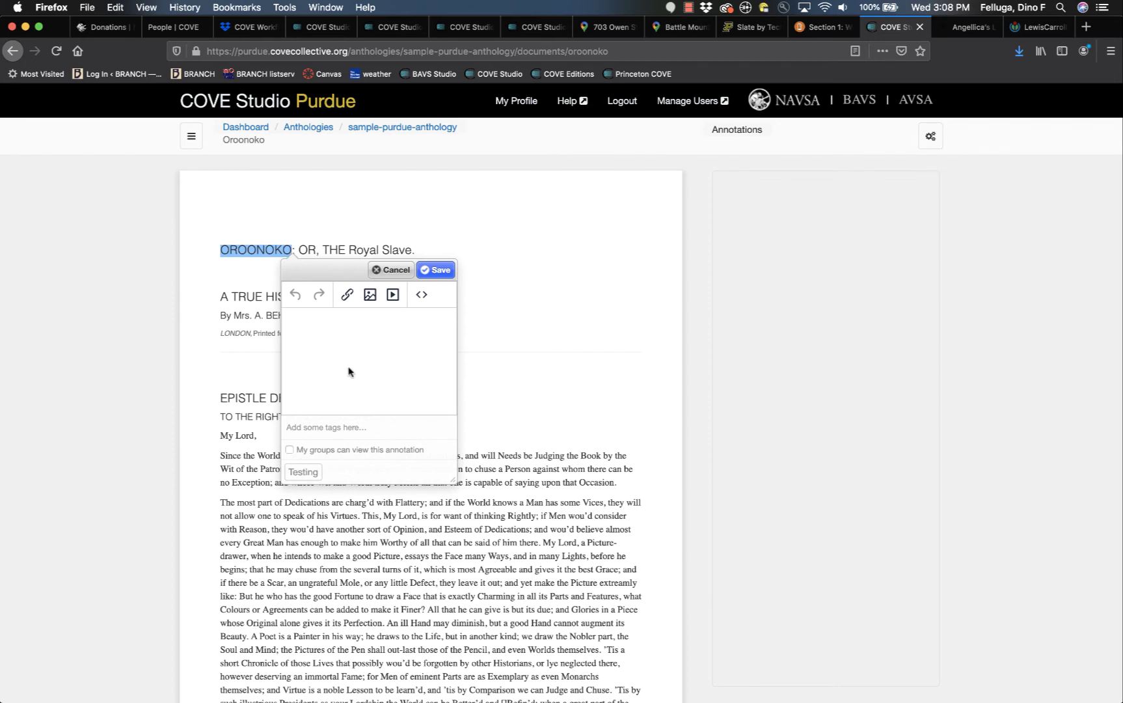
left_click(395, 270)
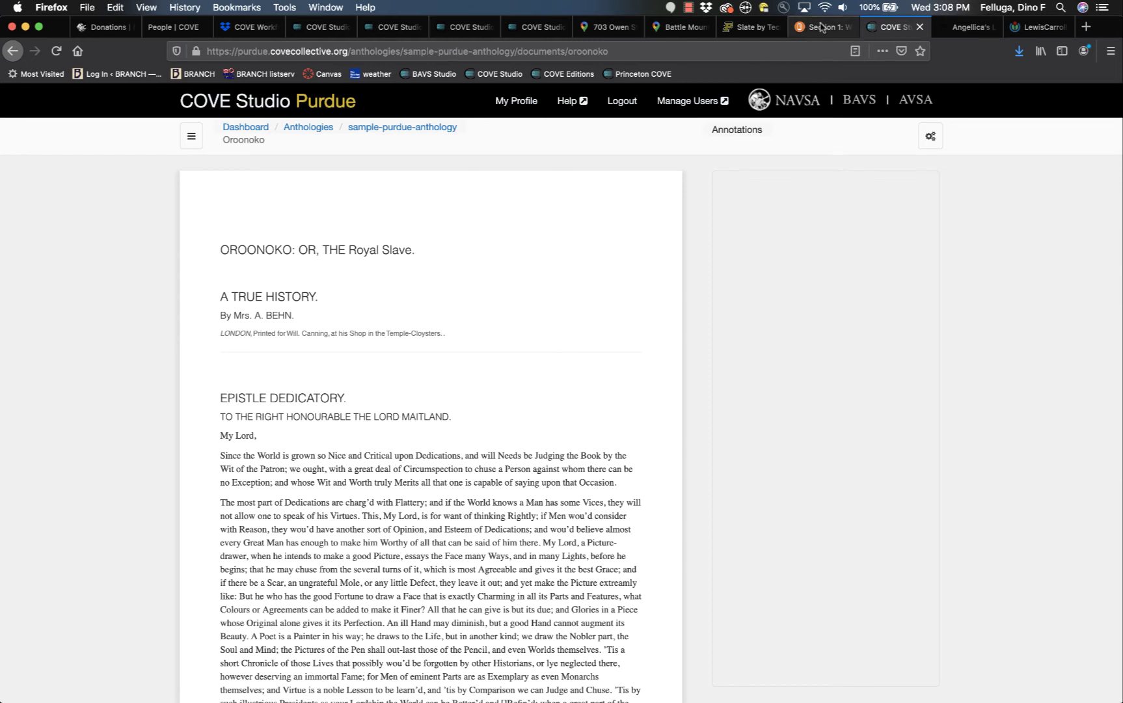
Step: Switch to the Brightspace course and view Section 1: Week 2 and its annotated poem "The world is too much with us"
left_click(821, 27)
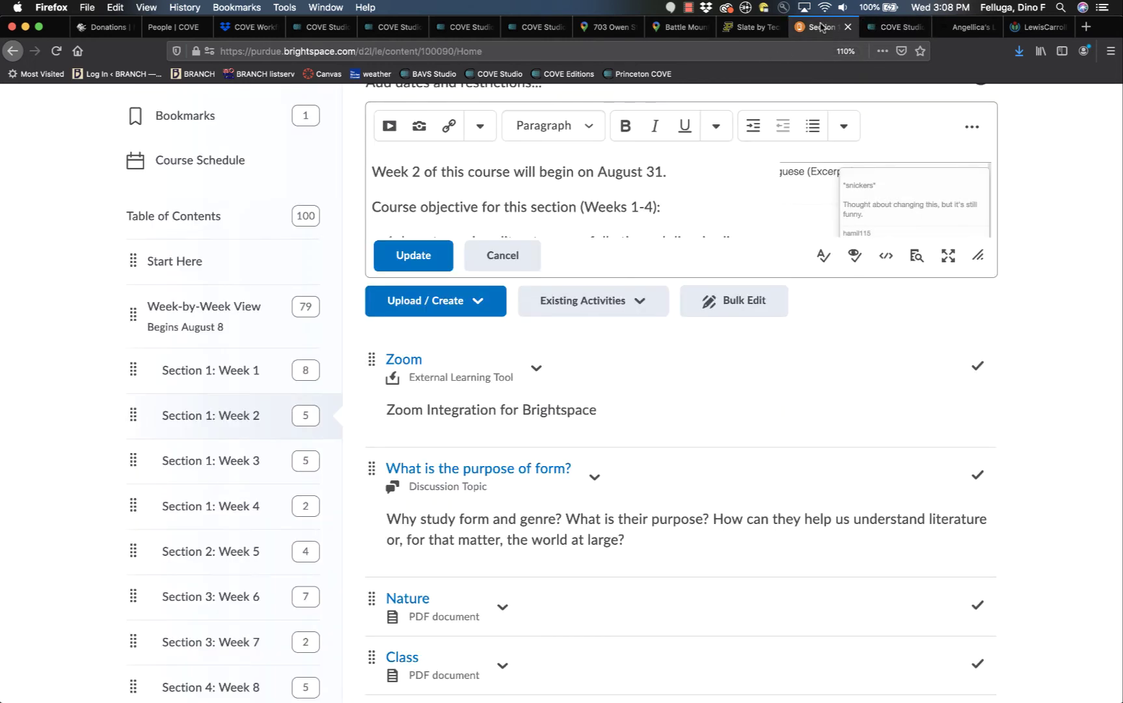
left_click(238, 415)
scroll(617, 316, "down", 5)
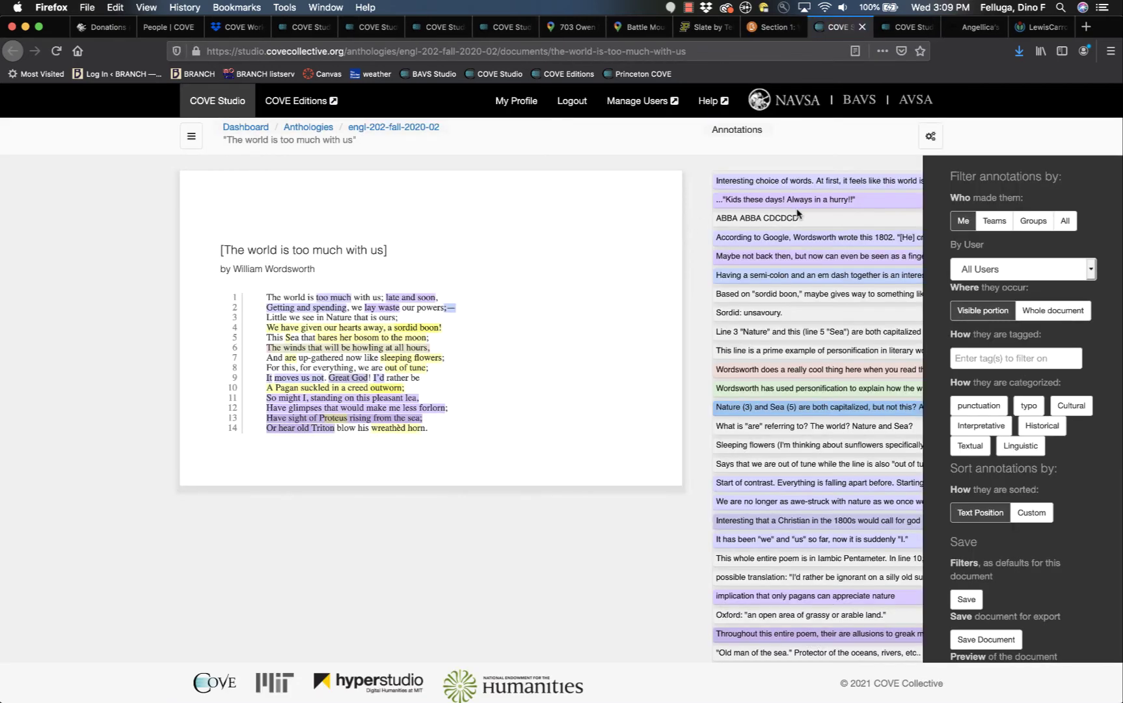
Step: Close the Wordsworth poem, return to the Sample Purdue Anthology, and view its document Love Arm'd
key("super+w")
scroll(779, 360, "down", 5)
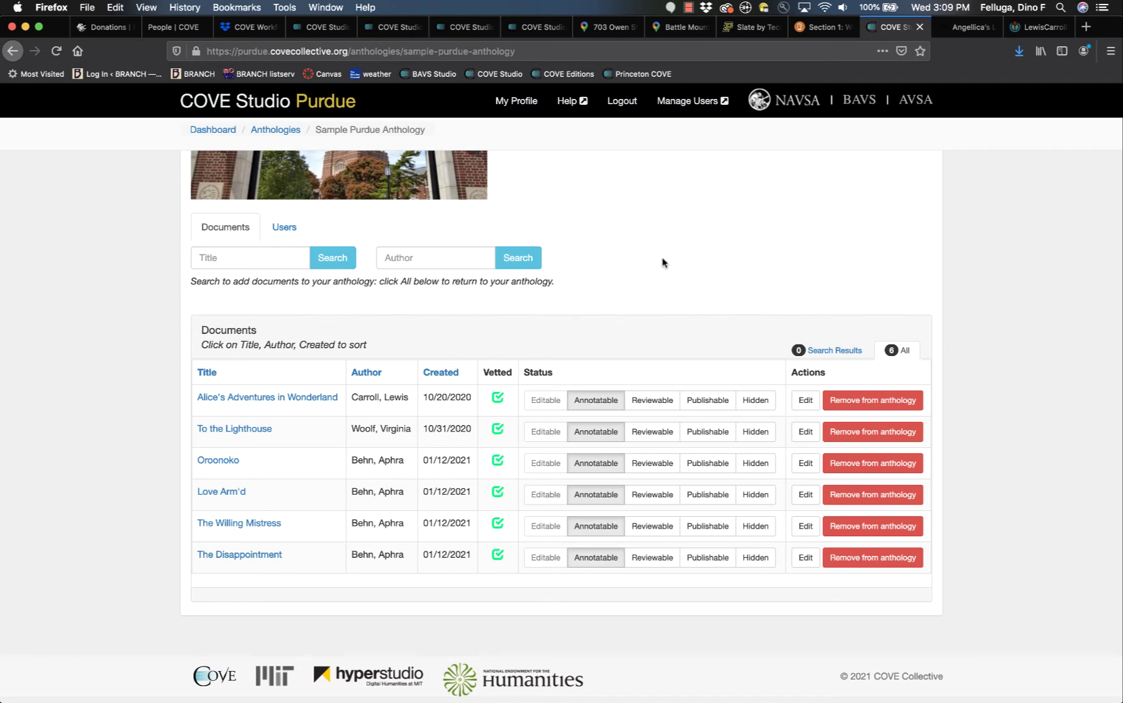
left_click(233, 498)
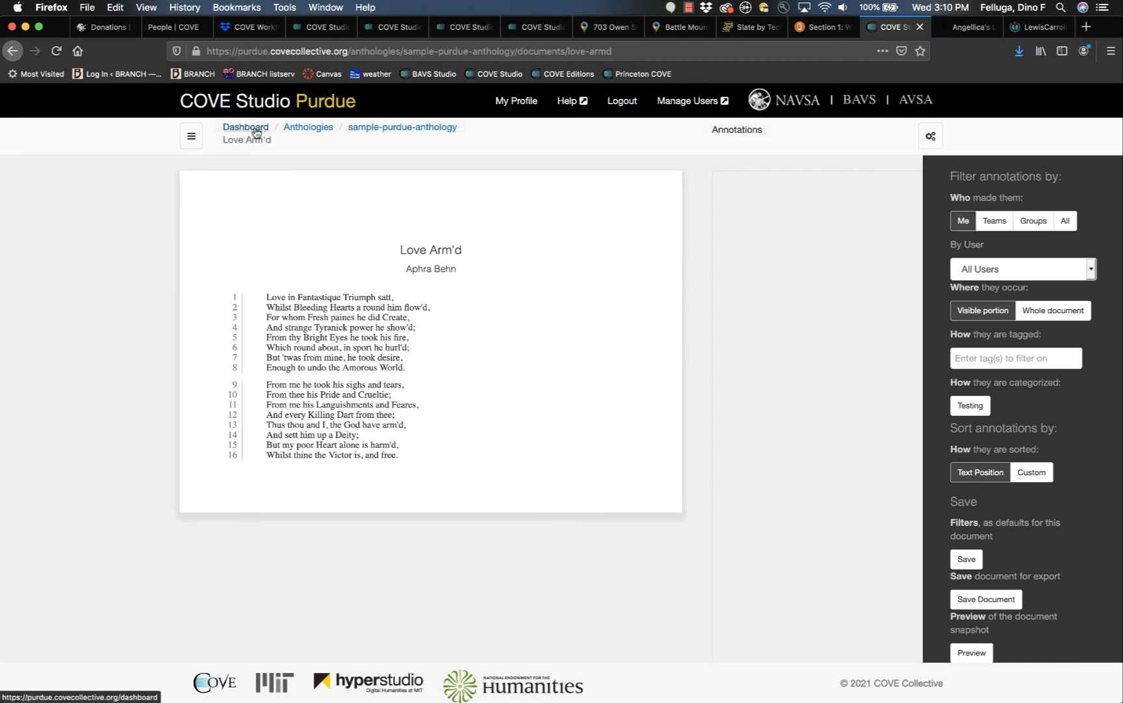
Step: Start a new document from the dashboard, with its content pasted or typed directly into the form
left_click(256, 132)
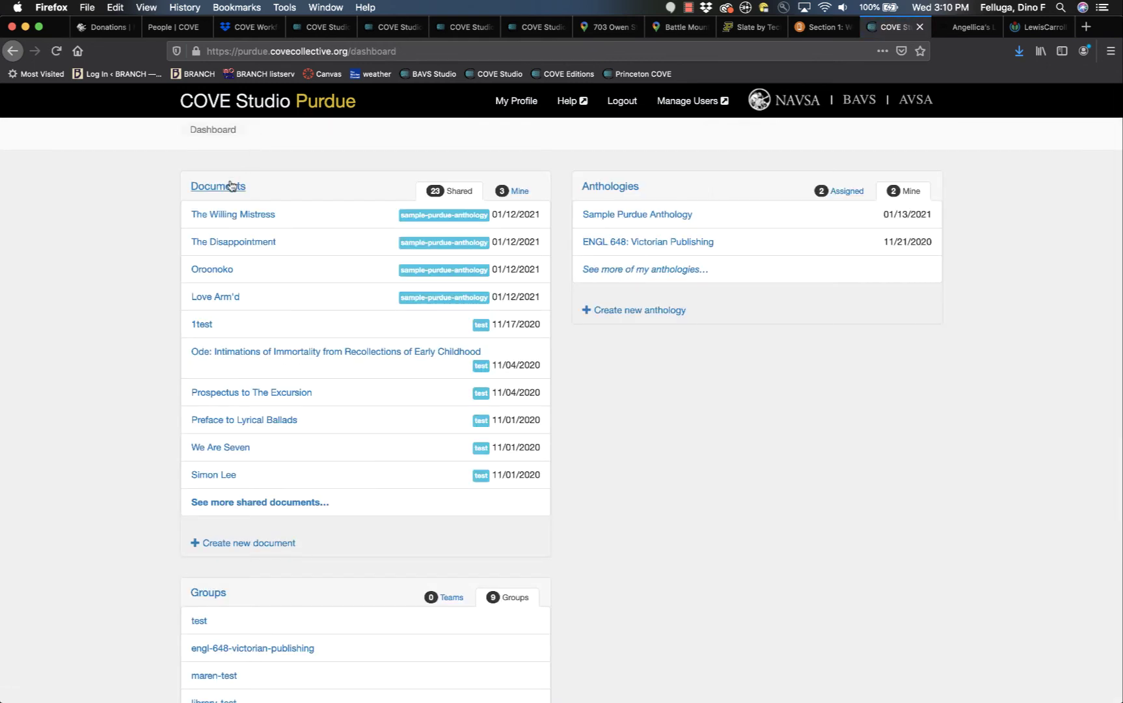
left_click(253, 550)
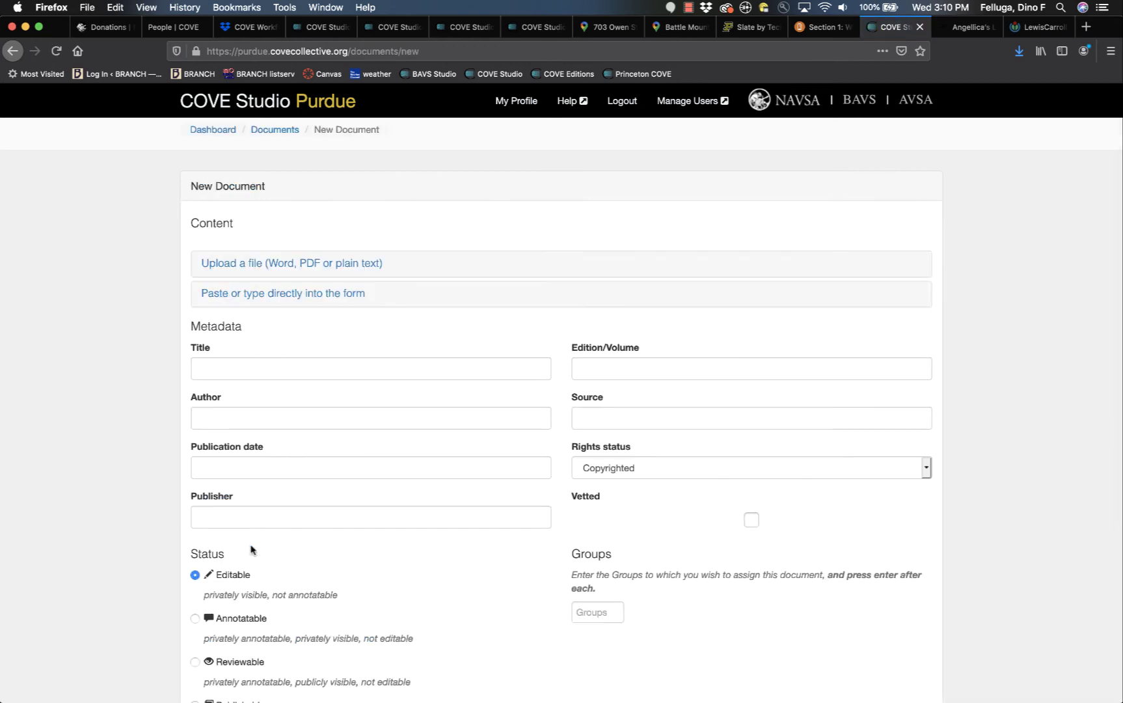
left_click(293, 294)
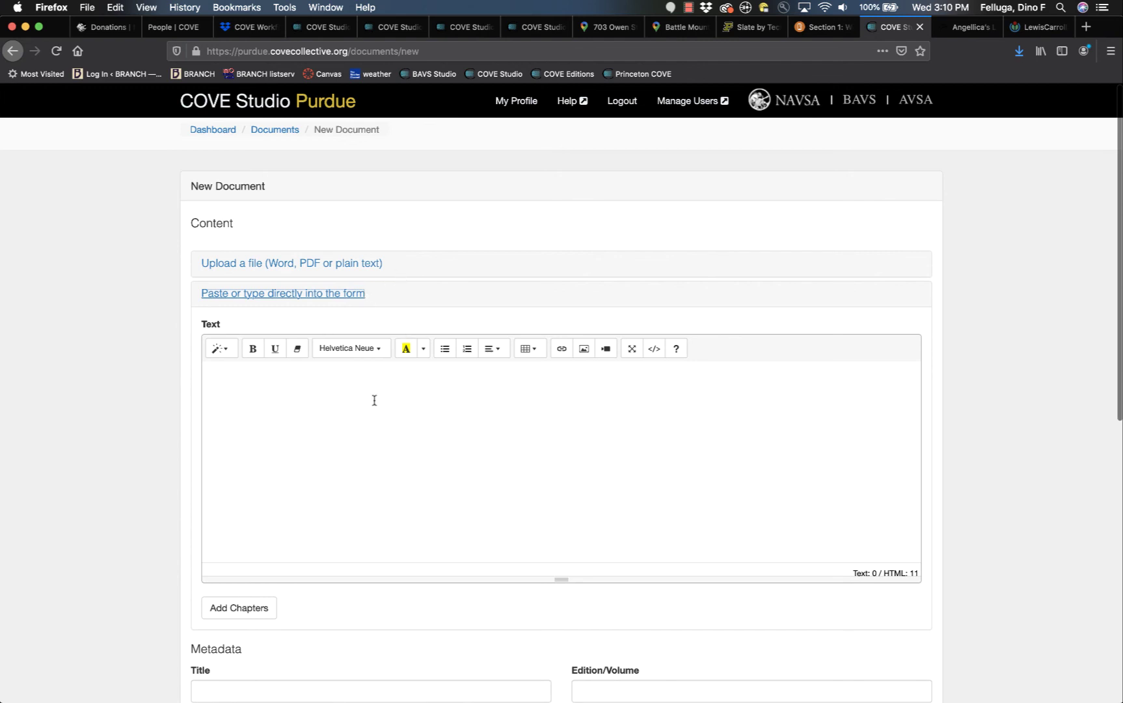
left_click(303, 398)
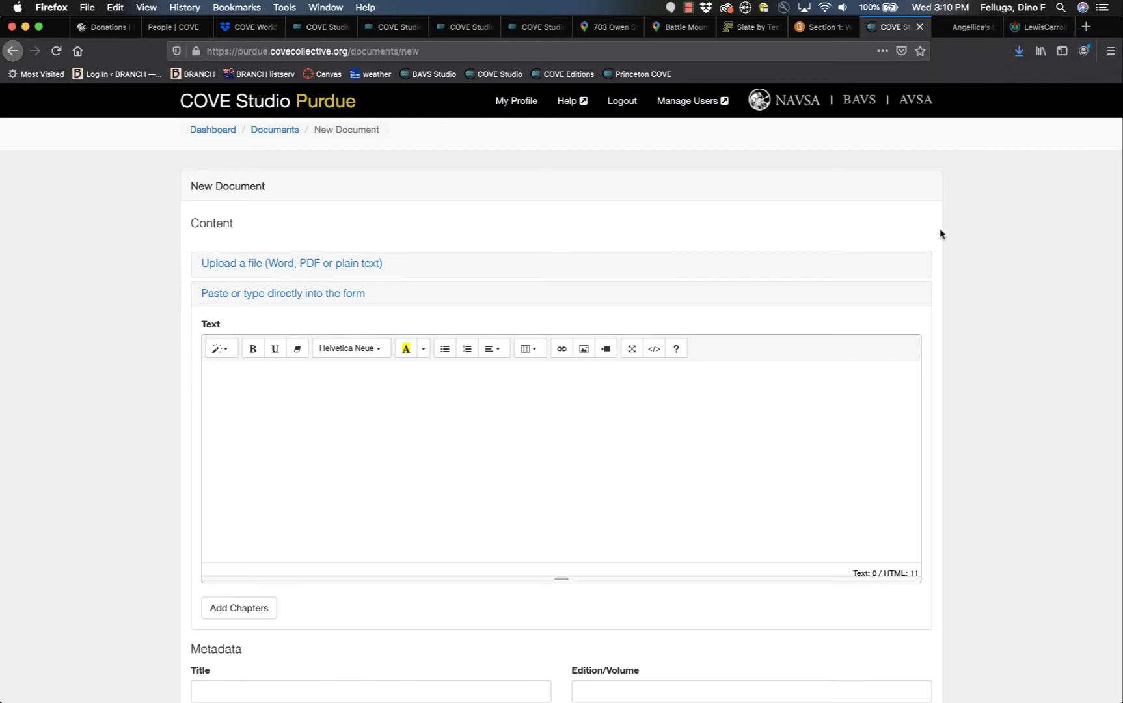
Step: Copy Angellica's Lament, from title to last line, from the Poetry Foundation page and paste it into the new document's text
left_click(972, 33)
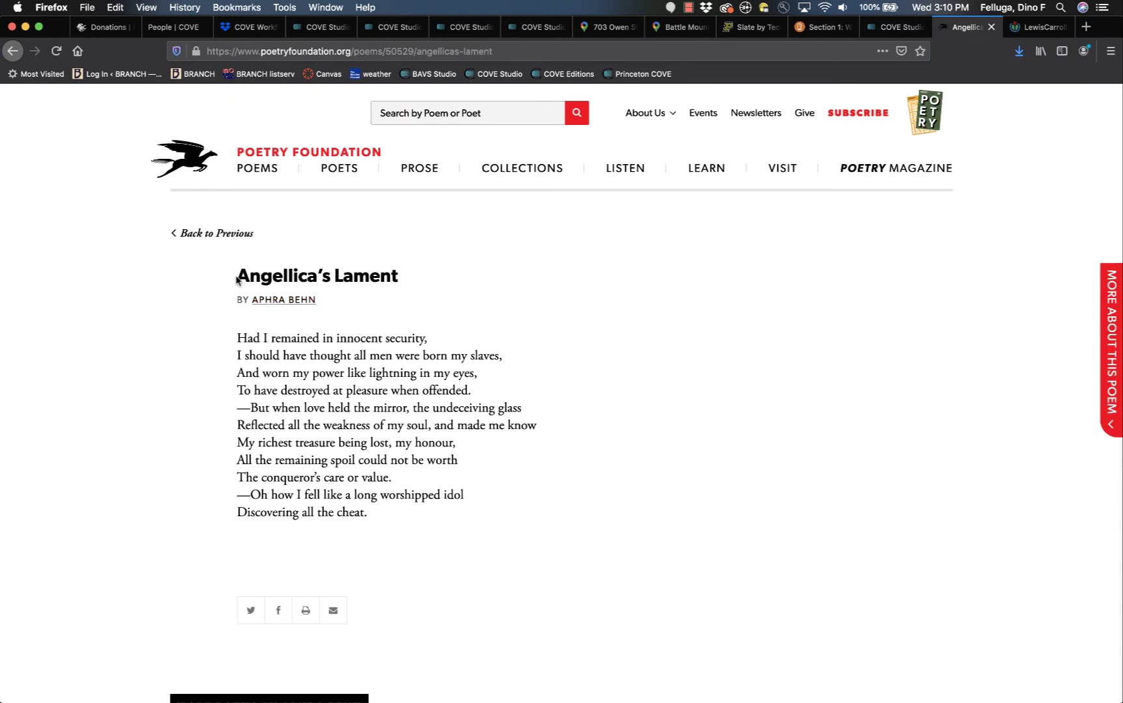
left_click_drag(237, 276, 372, 521)
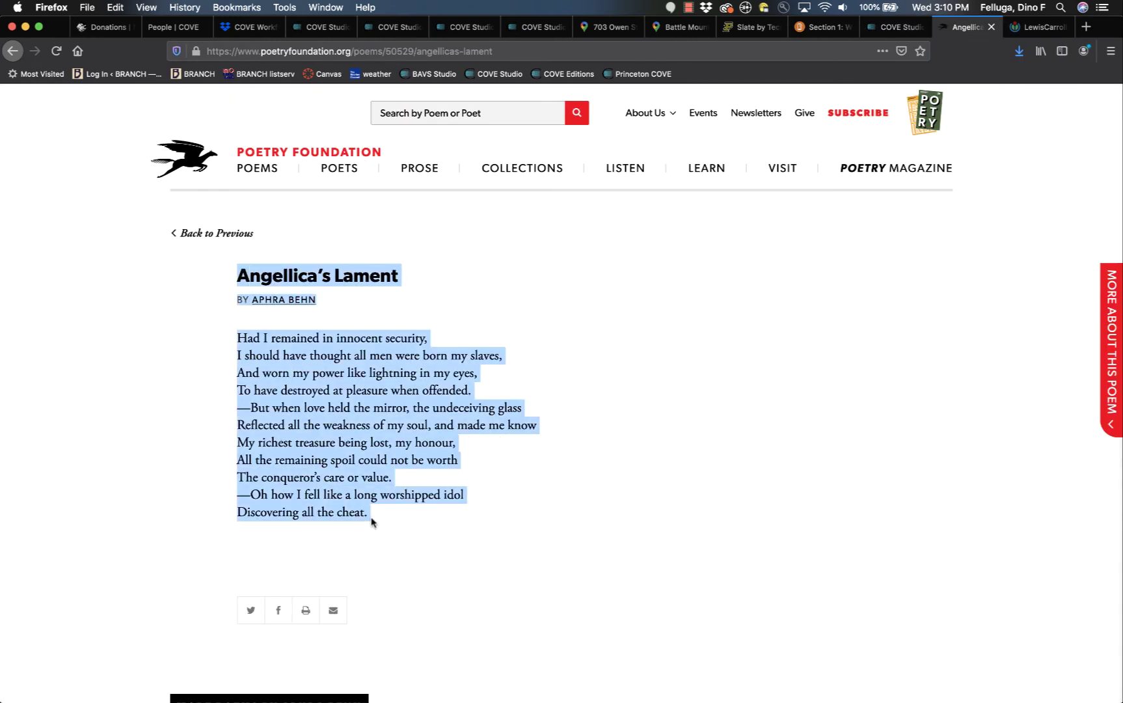
left_click(895, 32)
type("Angellica’s Lament By Aphra Behn Had I remained in innocent security, I should have thought all men were born my slaves, And worn my power like lightning in my eyes, To have destroyed at pleasure when offended. —But when love held the mirror, the undeceiving glass Reflected all the weakness of my soul, and made me know My richest treasure being lost, my honour, All the remaining spoil could not be worth The conqueror’s care or value. —Oh how I fell like a long worshipped idol Discovering all the cheat.")
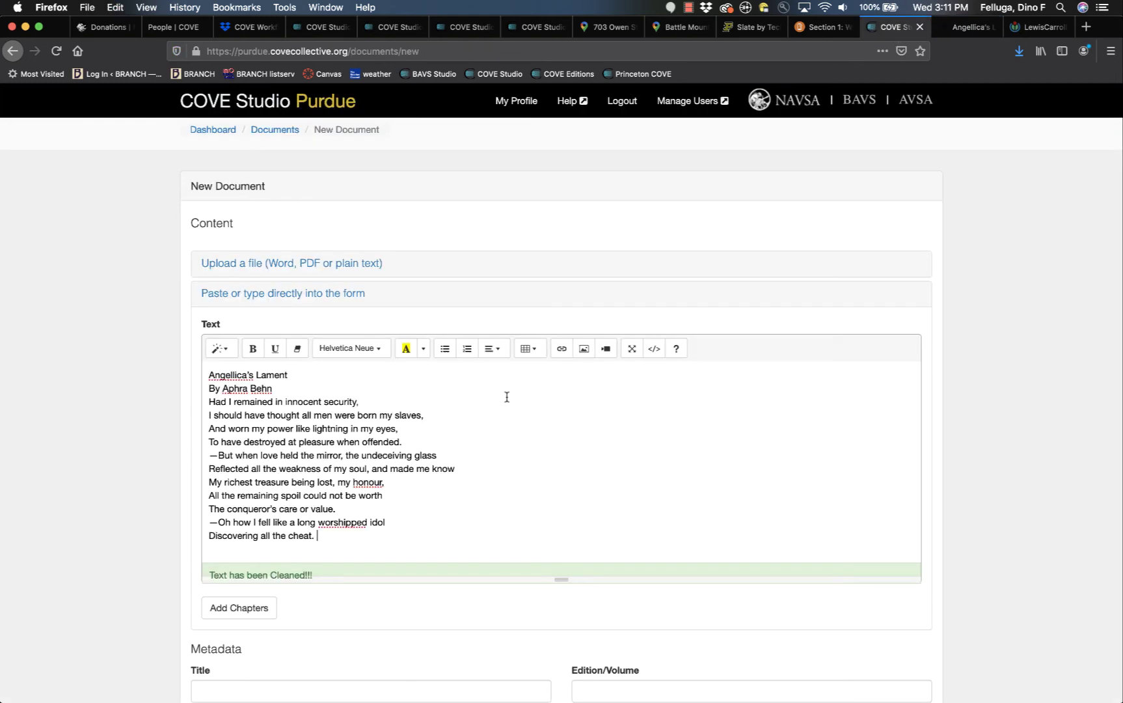
Step: Copy the title line Angellica's Lament and format it as Header 1
left_click_drag(289, 375, 211, 374)
key("super+c")
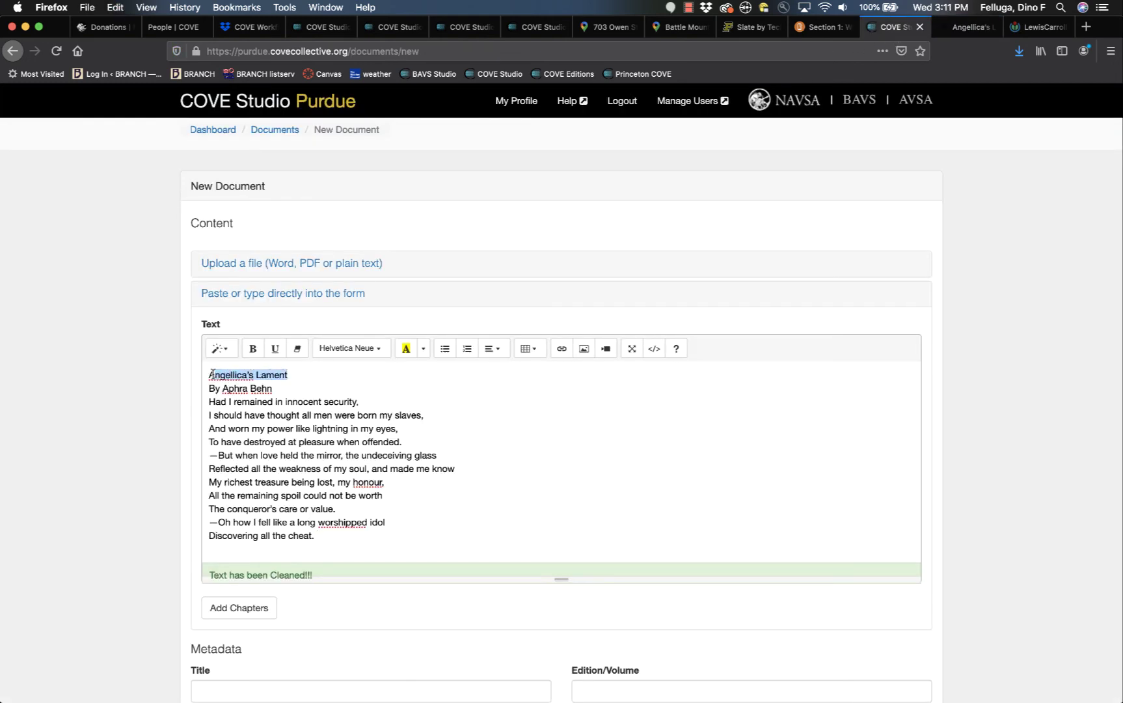
left_click(227, 347)
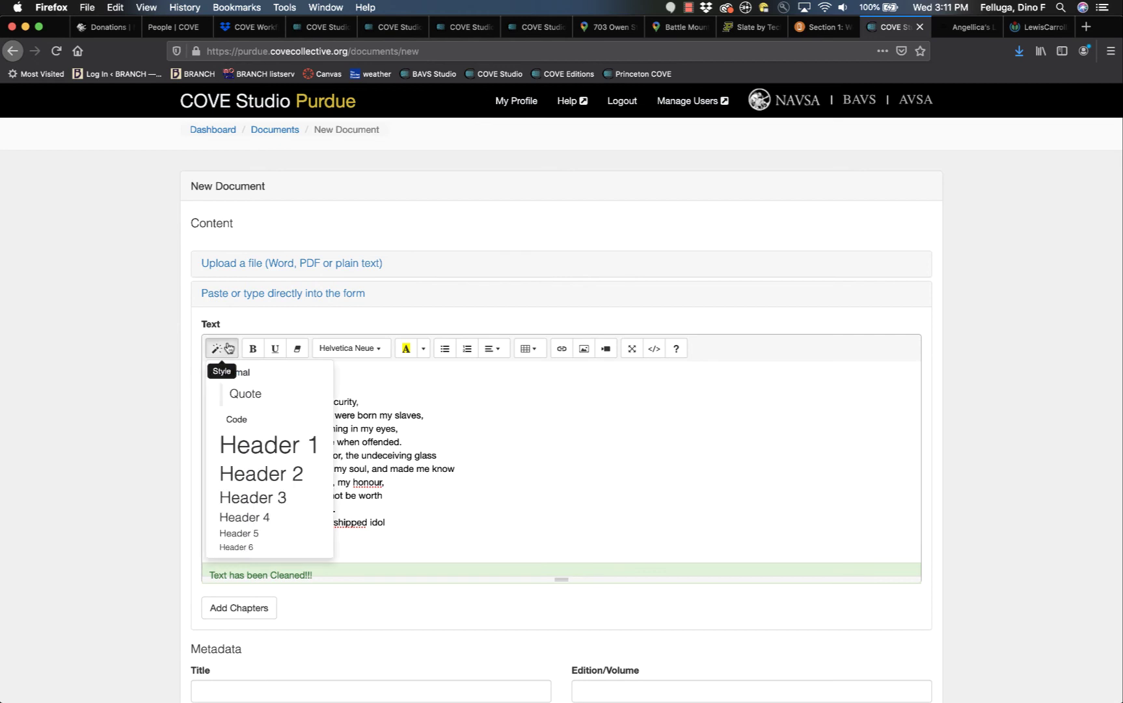
left_click(260, 443)
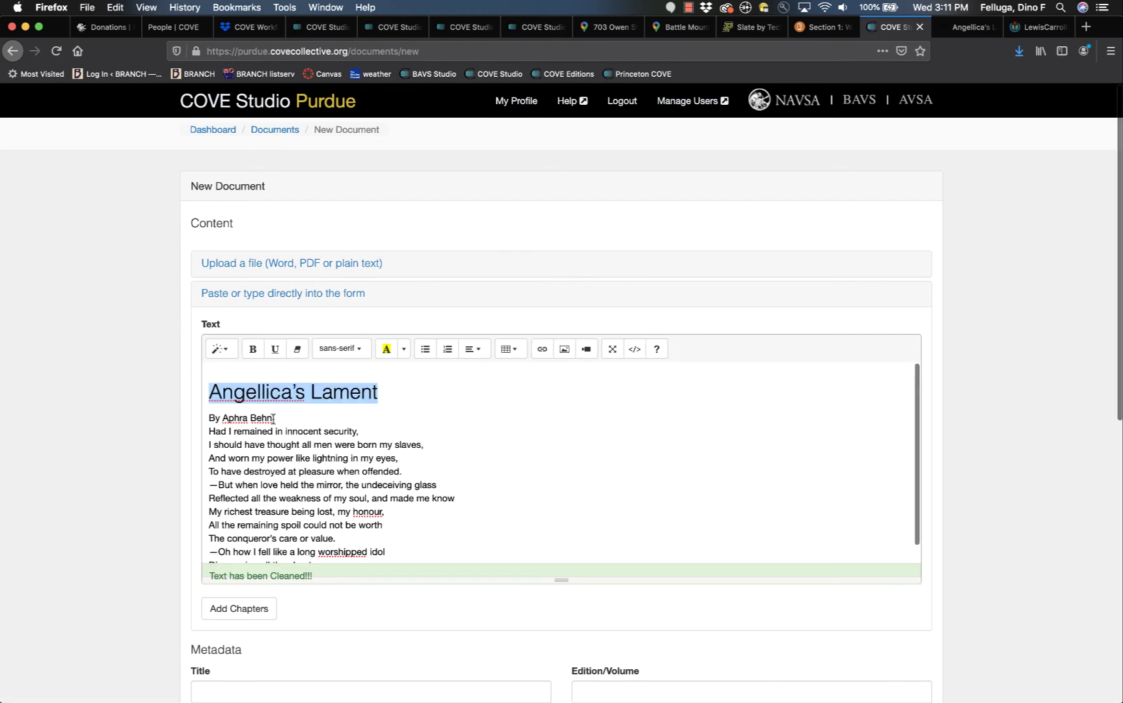
Step: Format the line By Aphra Behn as Header 3 and insert a blank line before the poem's first line
left_click_drag(273, 418, 209, 419)
left_click(219, 349)
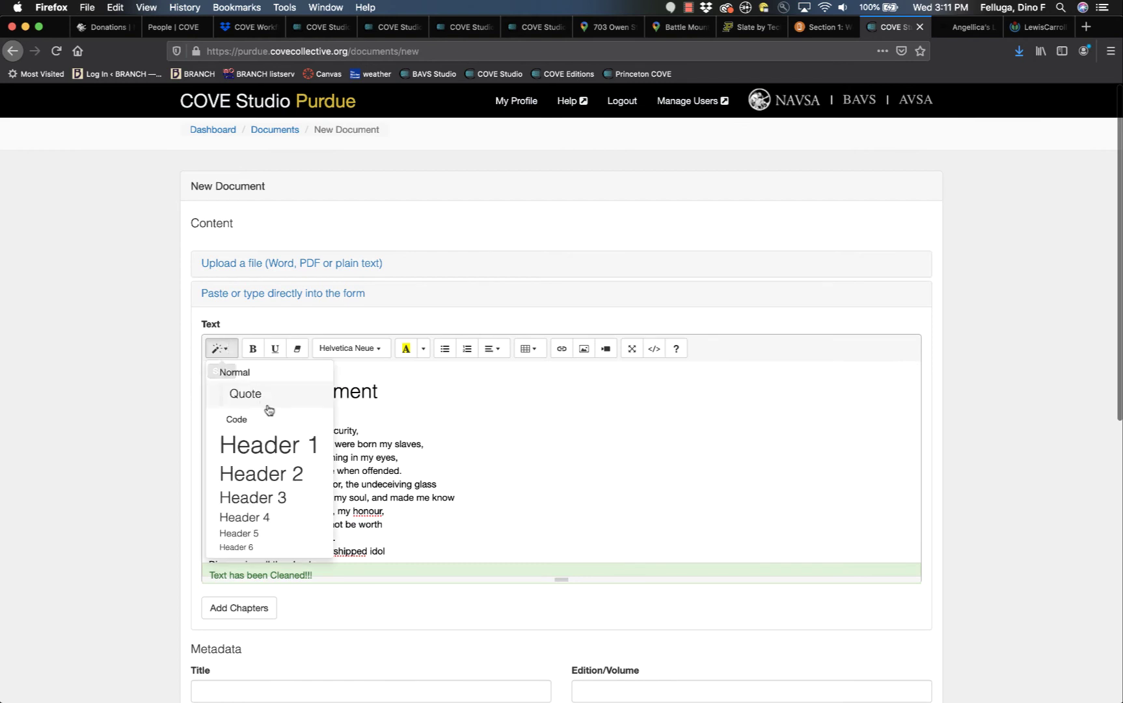
left_click(283, 497)
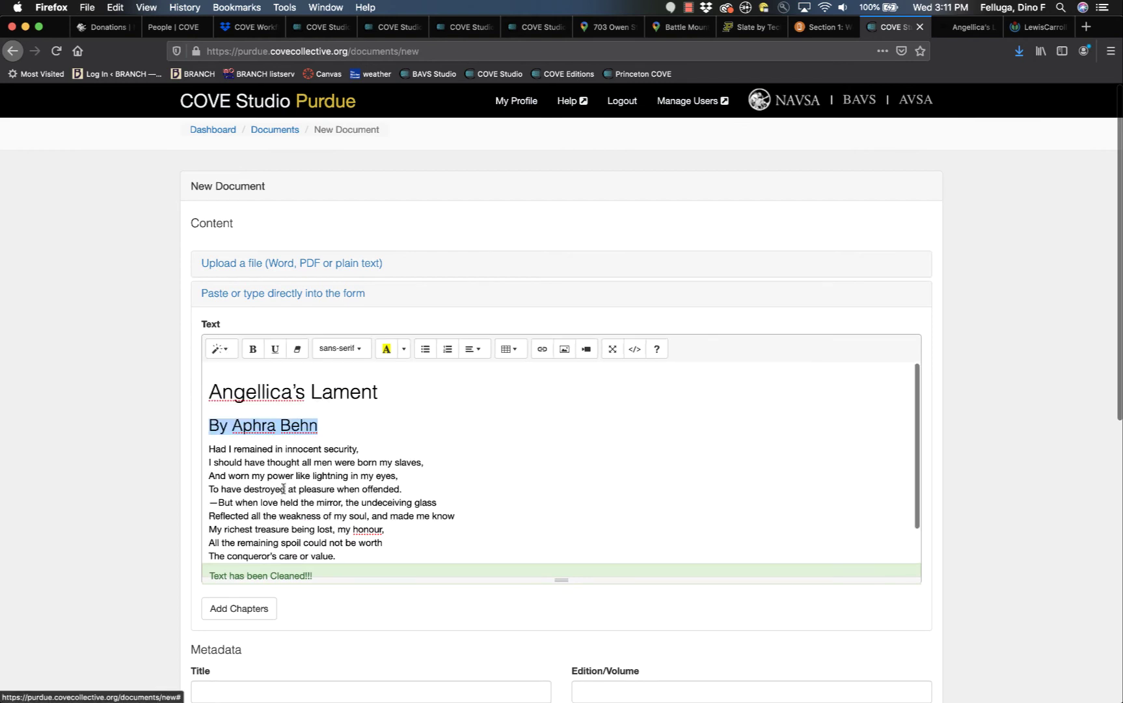
left_click(208, 449)
key("Return")
scroll(450, 453, "down", 2)
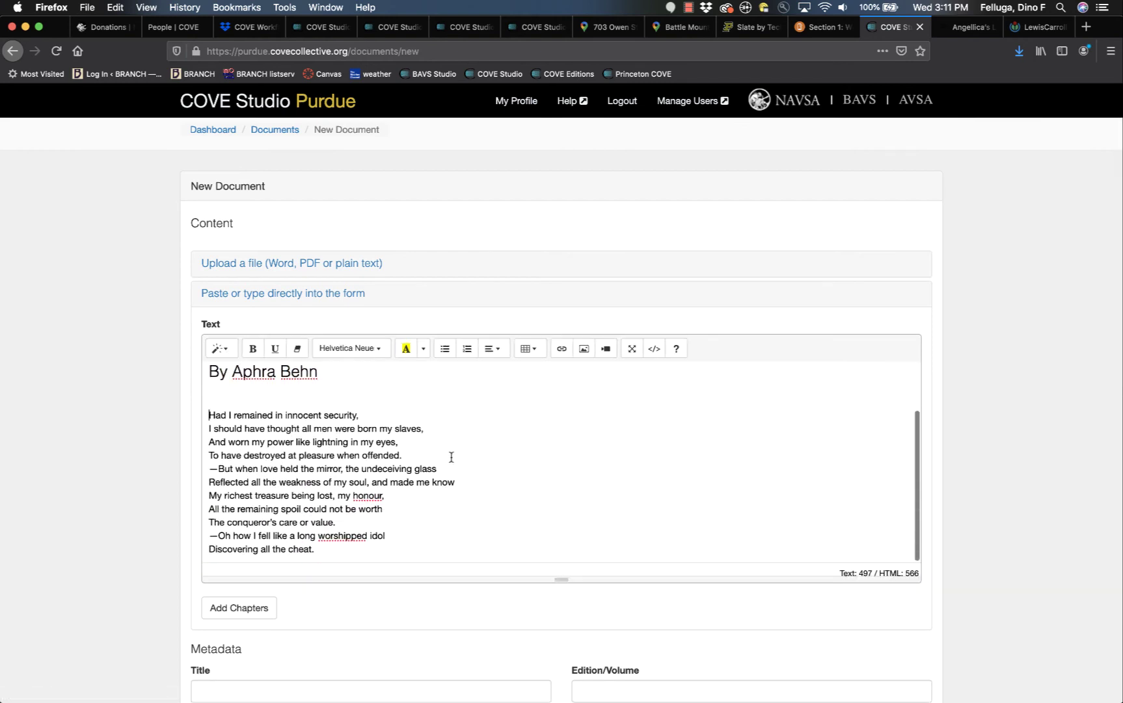
Step: Set the document's author metadata to the suggested entry Behn, Aphra
scroll(159, 458, "down", 1)
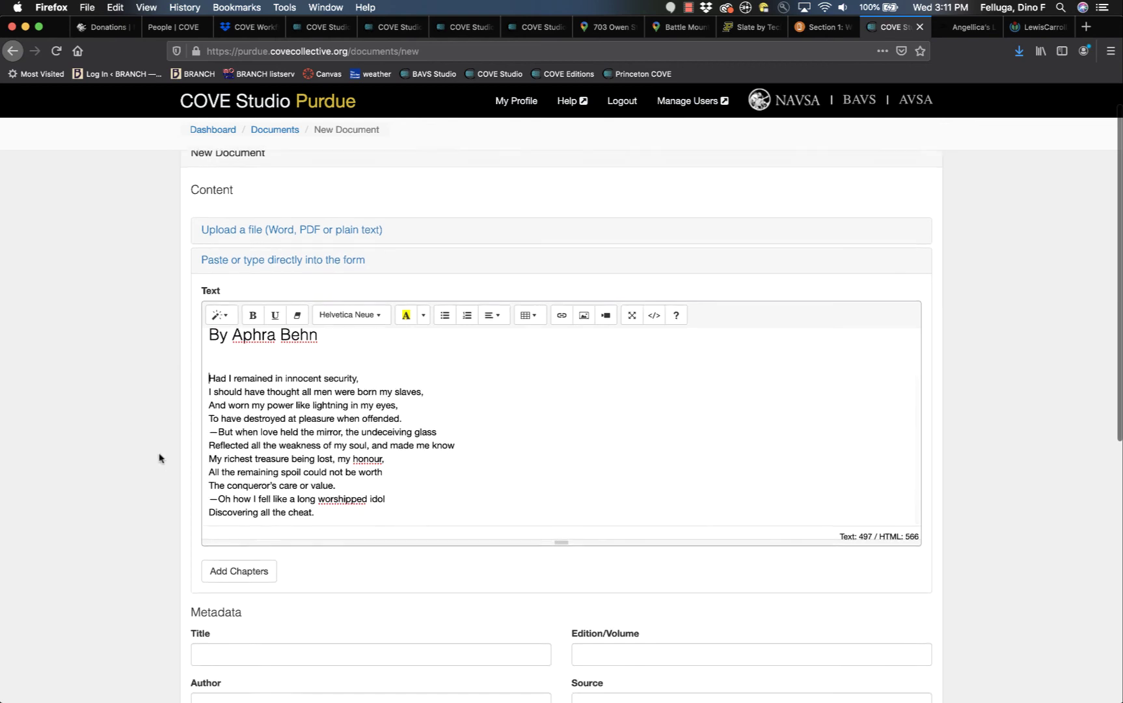
scroll(159, 458, "down", 5)
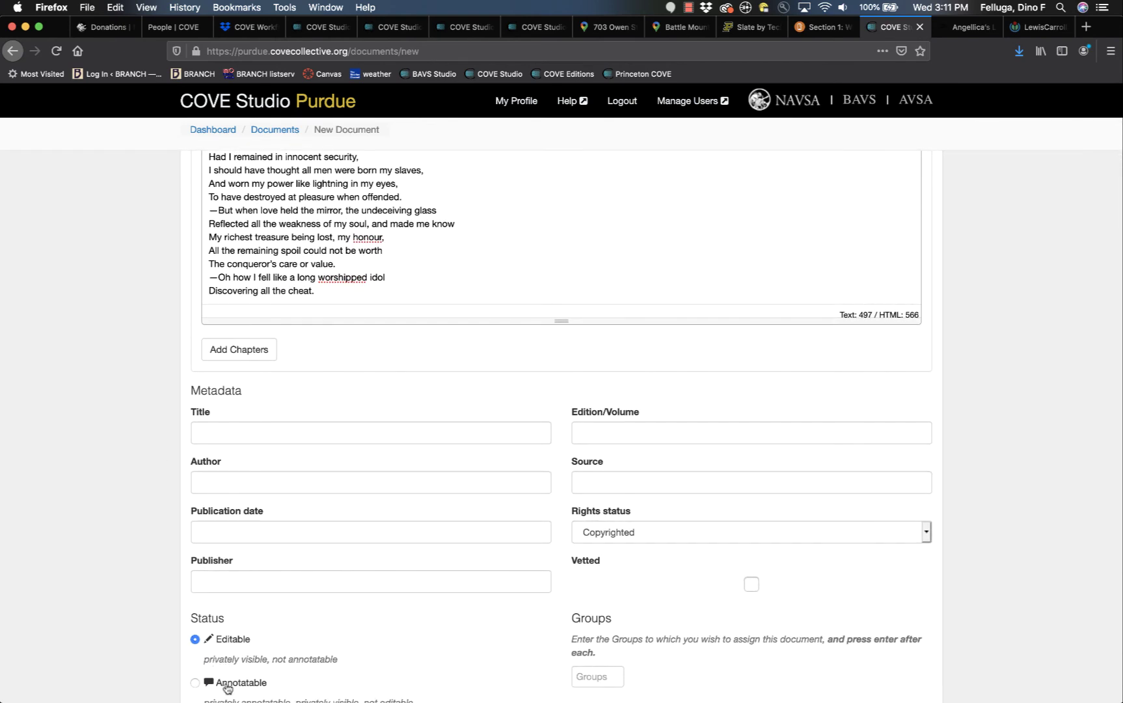
left_click(237, 479)
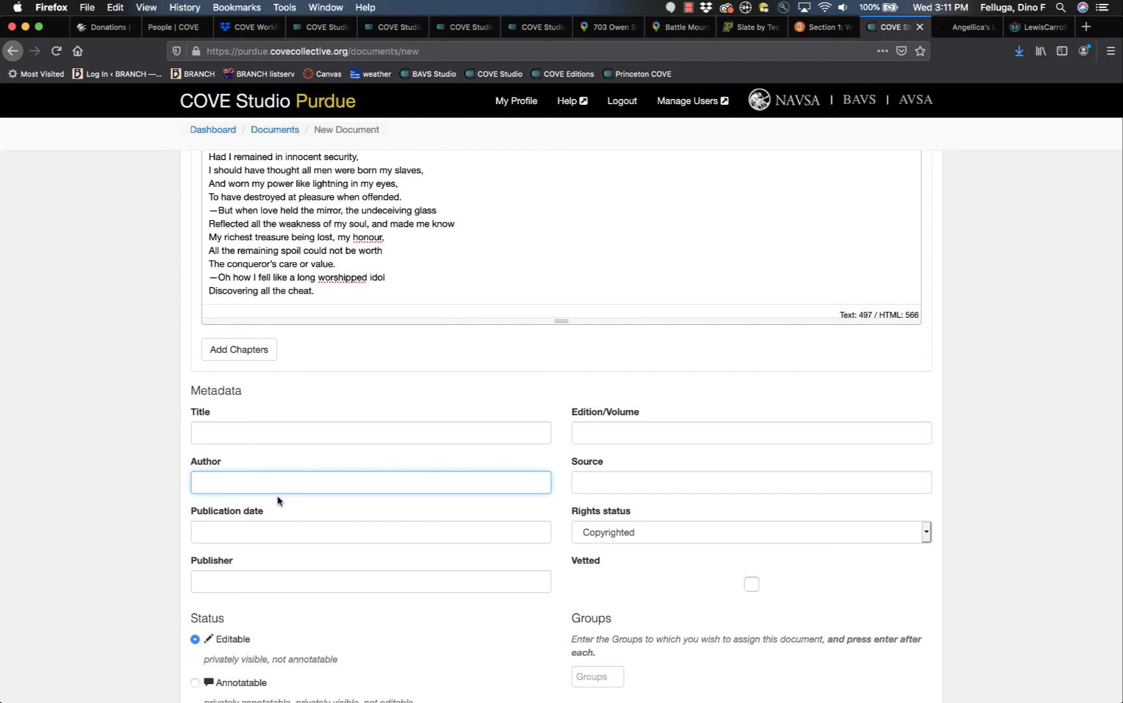
type("Behn")
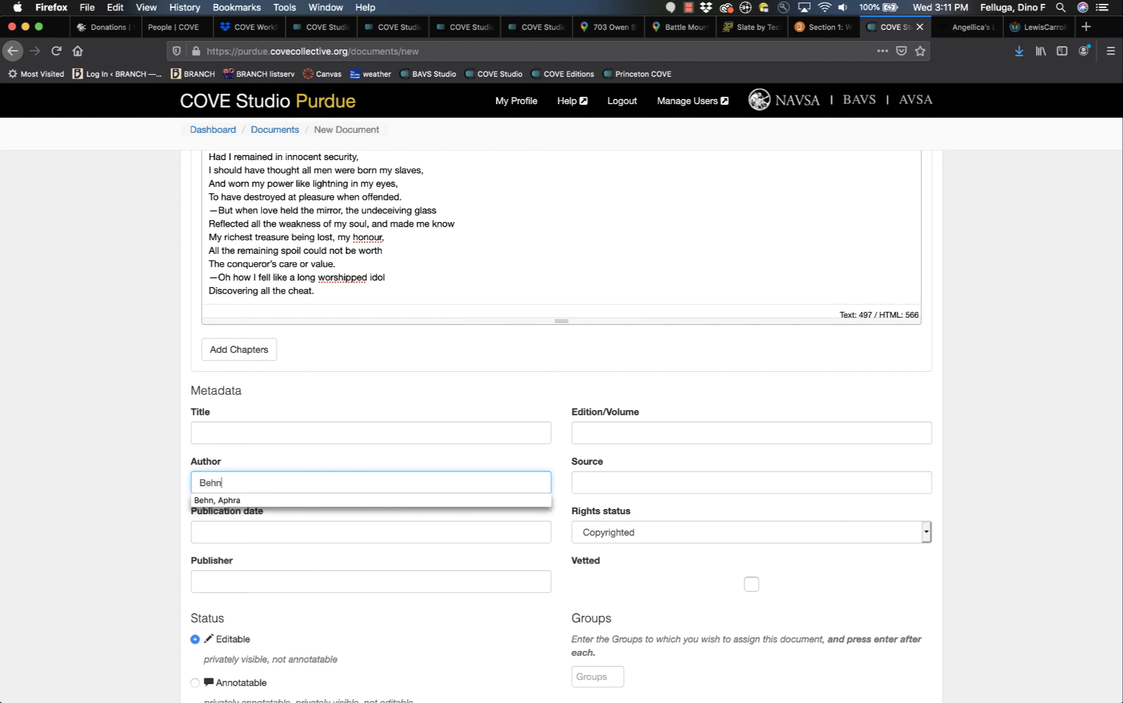
type(",")
left_click(218, 501)
Step: Fill in the document's title metadata with Angellica's Lament, reusing the poem's heading
scroll(238, 436, "up", 1)
scroll(240, 442, "up", 1)
scroll(248, 277, "up", 3)
triple_click(259, 246)
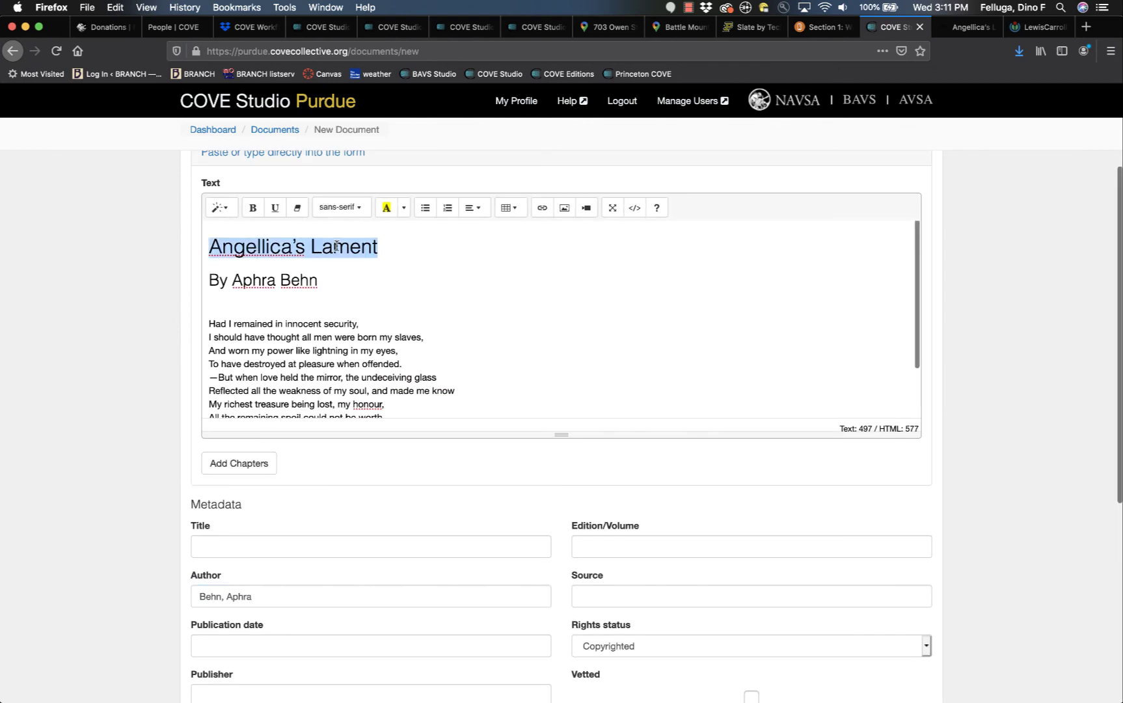
left_click(220, 546)
key("super+v")
Step: Keep the document's status as Editable and save the new document
scroll(220, 552, "down", 2)
scroll(220, 554, "down", 2)
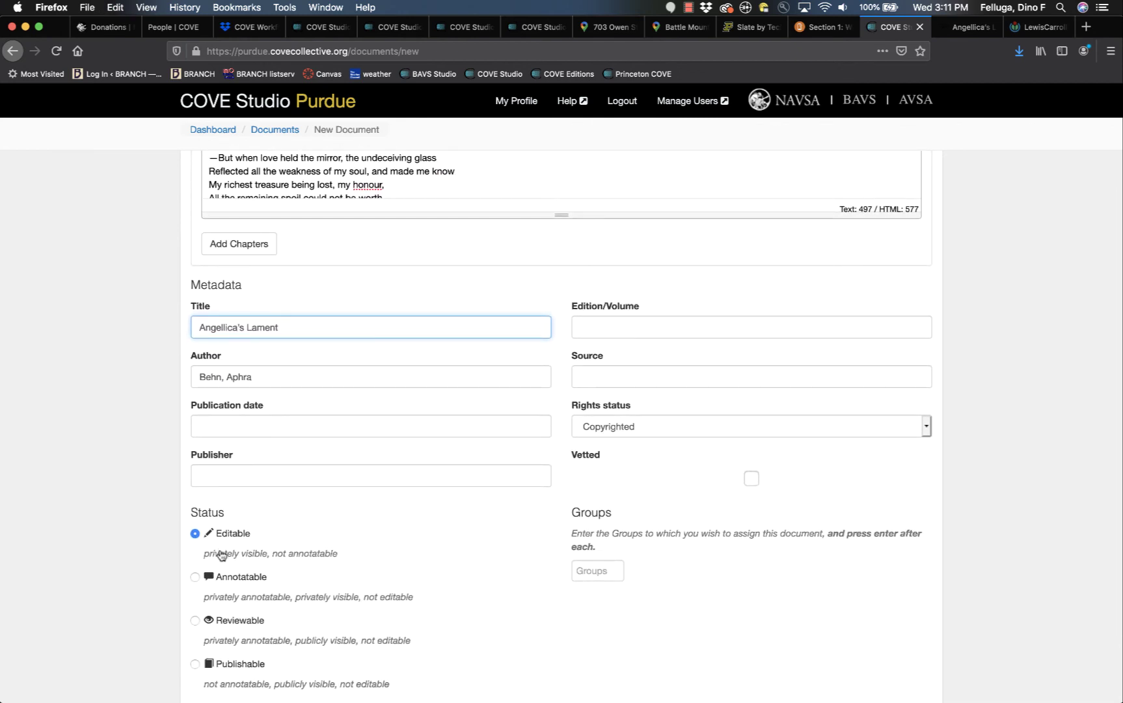
scroll(221, 555, "down", 2)
left_click(227, 595)
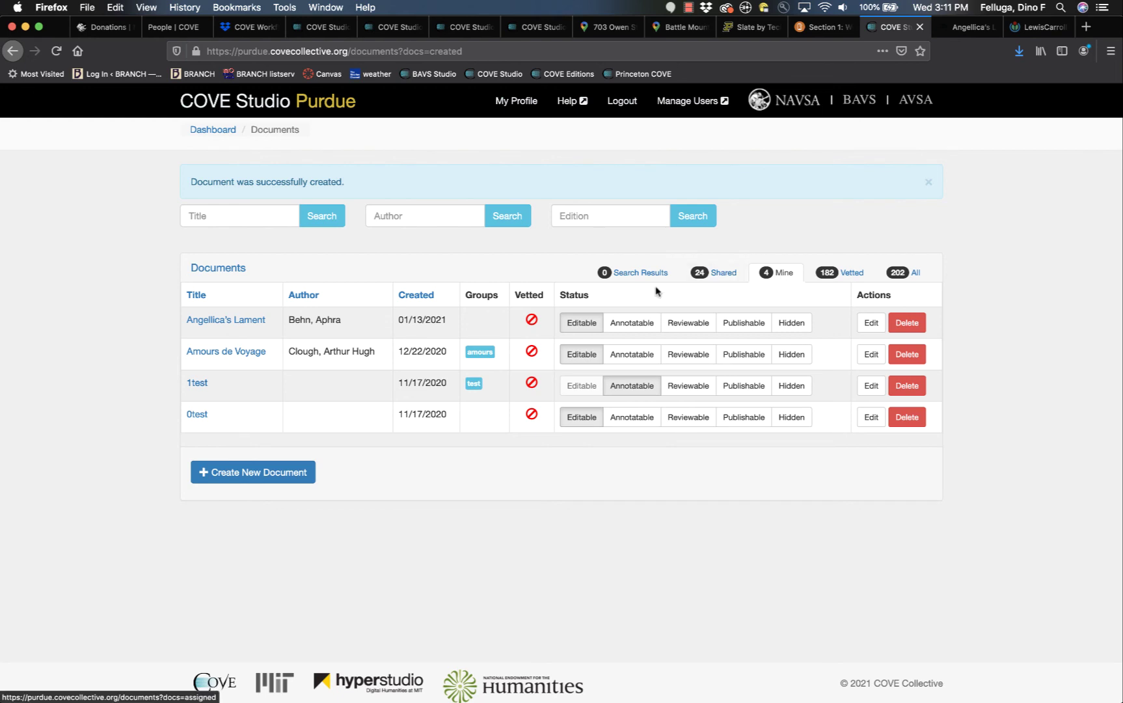
Step: View the Angellica's Lament document, return to the document list, and update the document's status to Annotatable
left_click(244, 322)
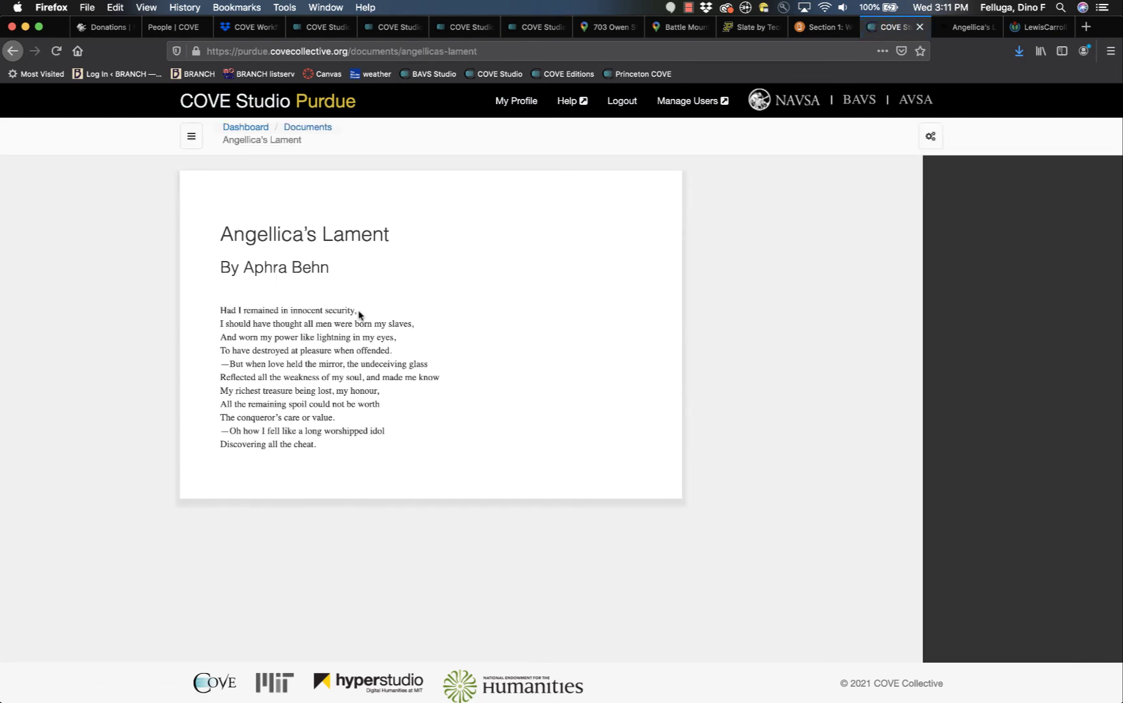
left_click(13, 50)
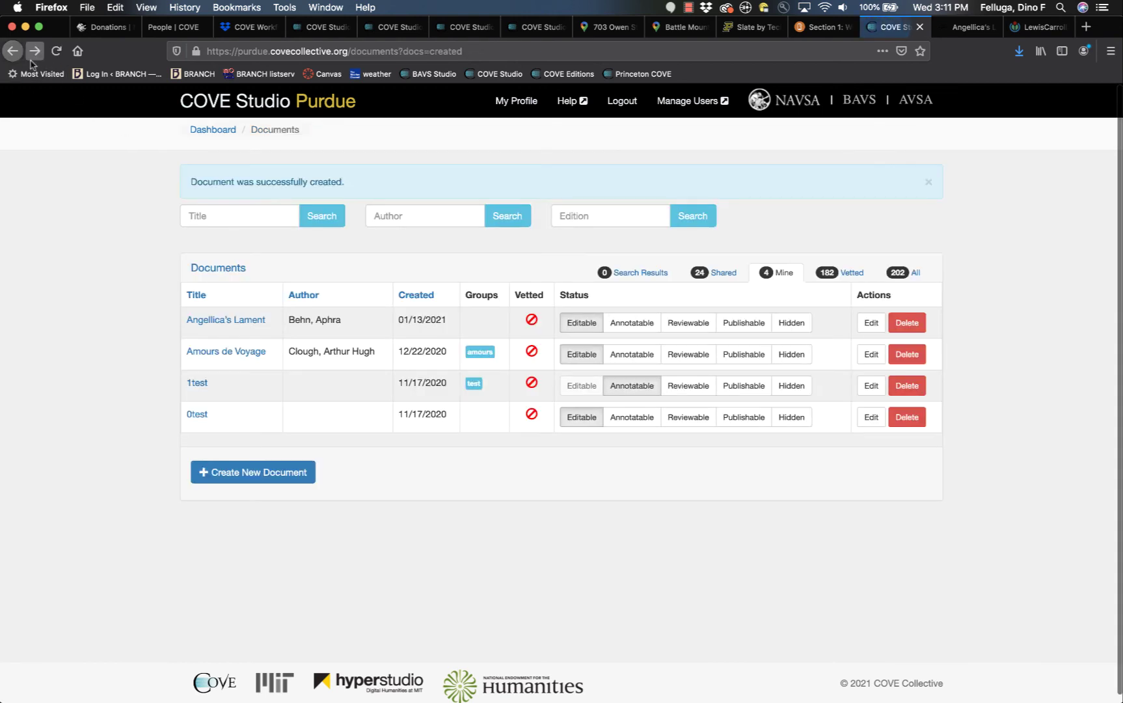
left_click(871, 323)
scroll(872, 326, "down", 7)
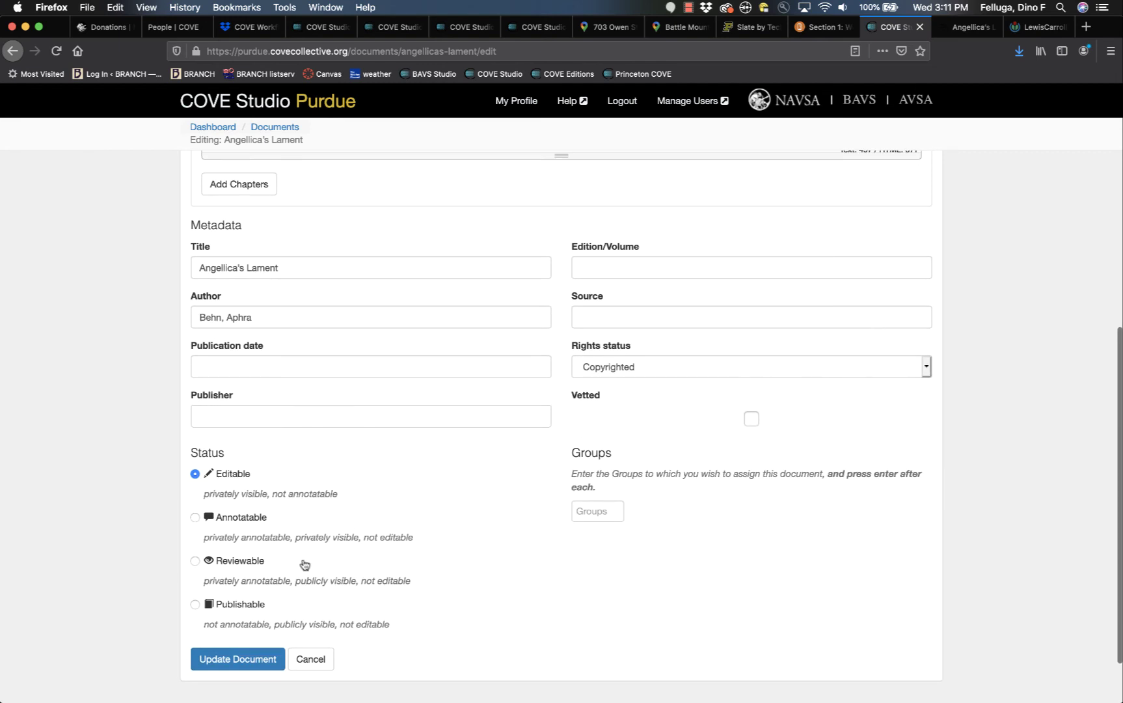
left_click(195, 517)
left_click(244, 658)
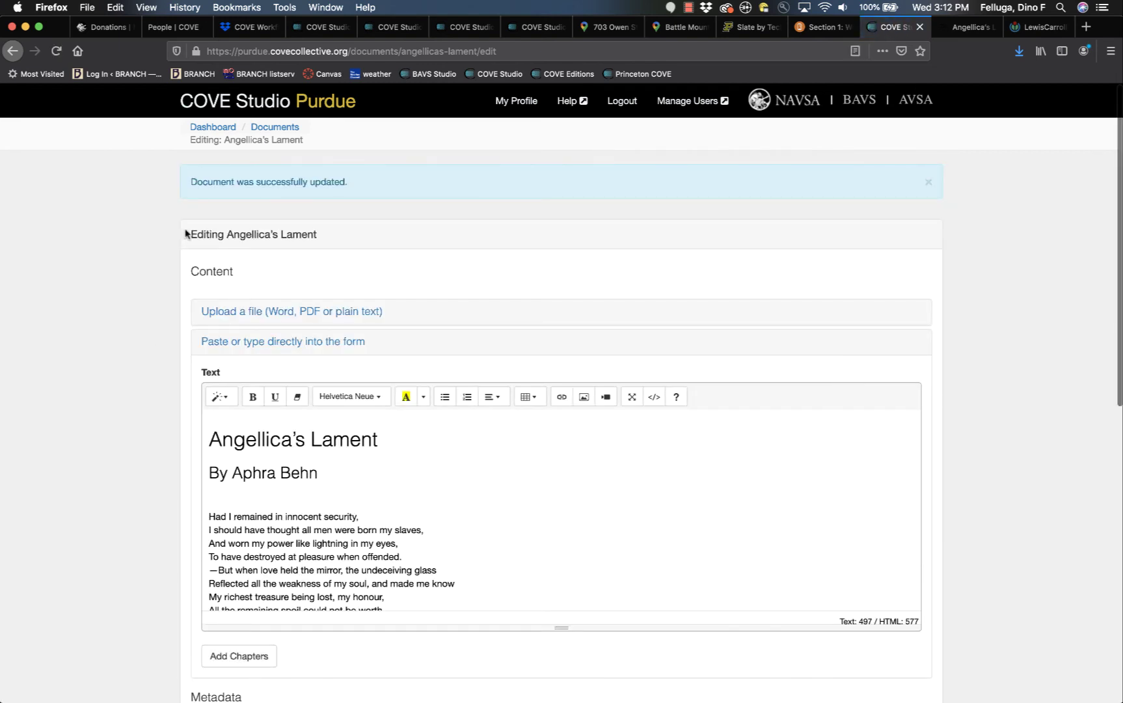
Step: Go back to the dashboard and open the document list of the Sample Purdue Anthology
left_click(210, 127)
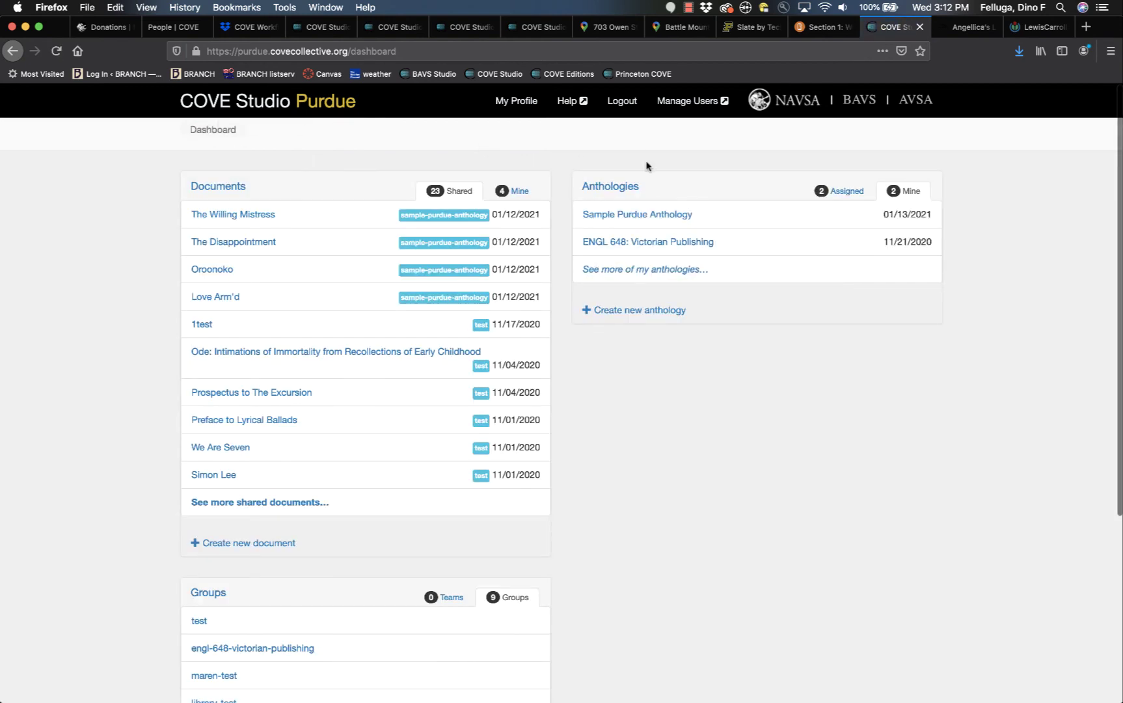
left_click(650, 215)
scroll(649, 218, "down", 5)
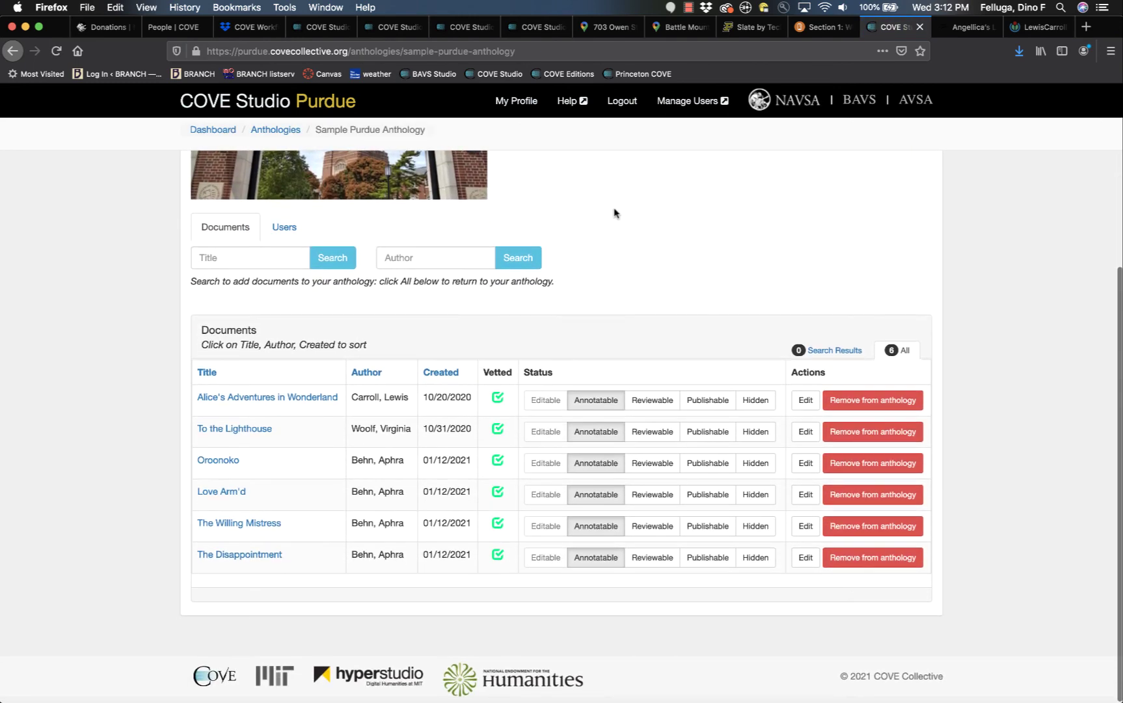
Step: Search for documents by the author behn and assign Angellica's Lament to the anthology
left_click(405, 260)
type("behn")
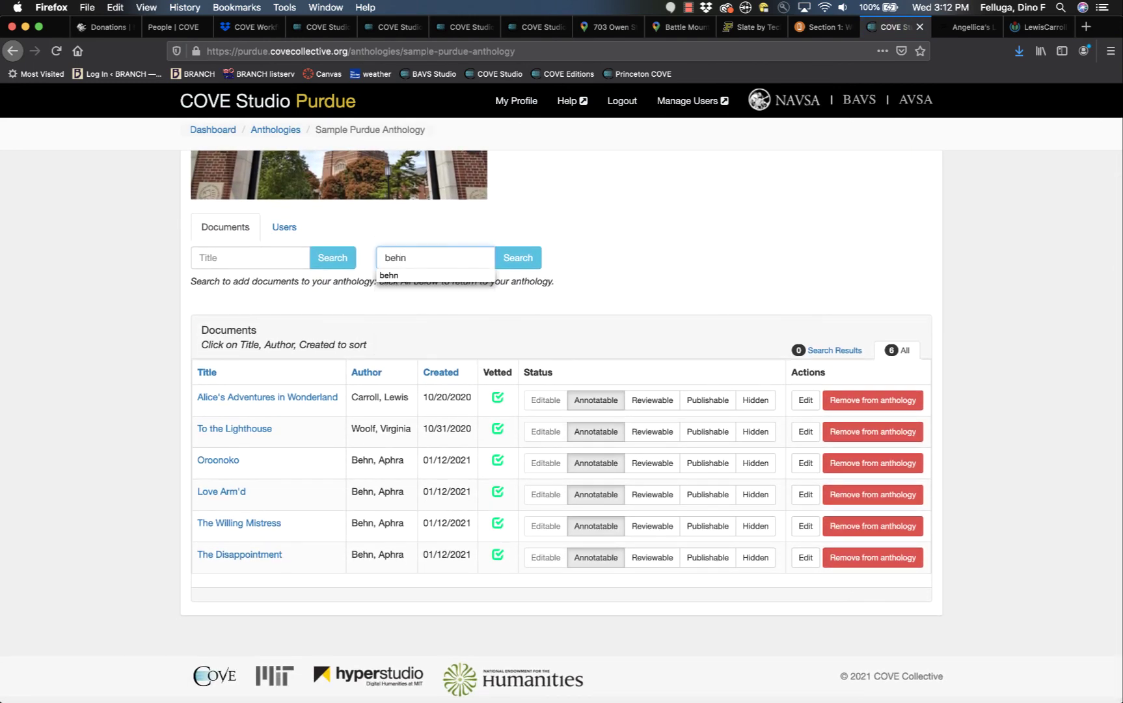
key("Return")
scroll(155, 514, "down", 5)
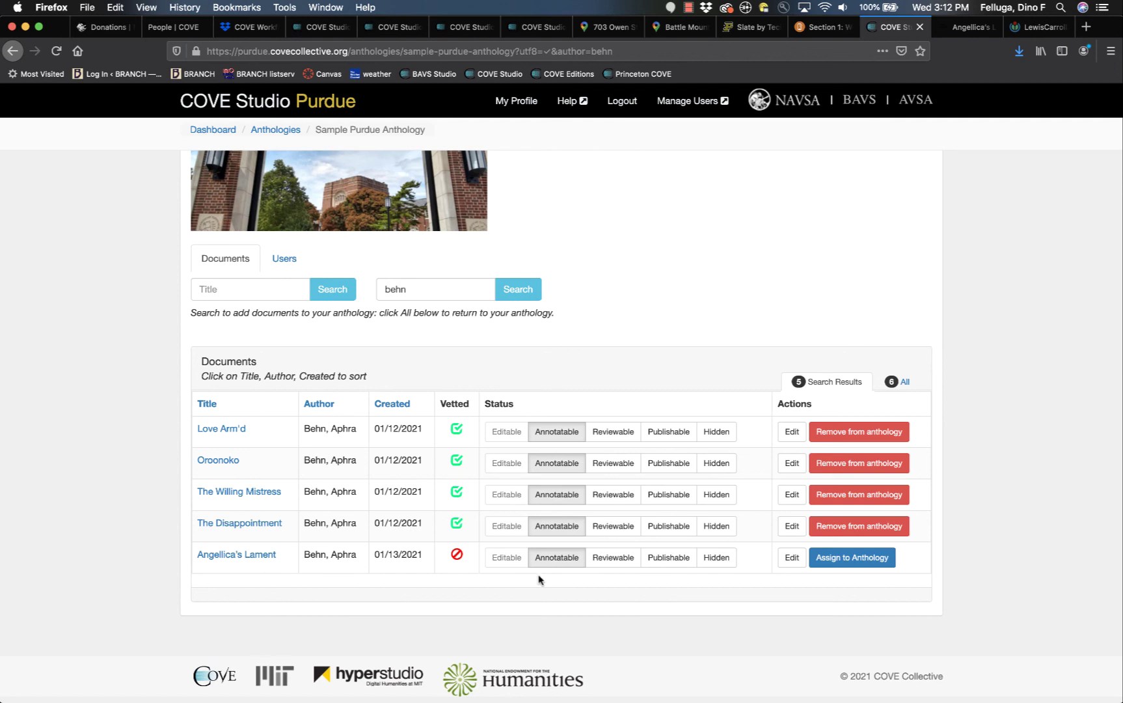
left_click(862, 561)
scroll(862, 564, "down", 5)
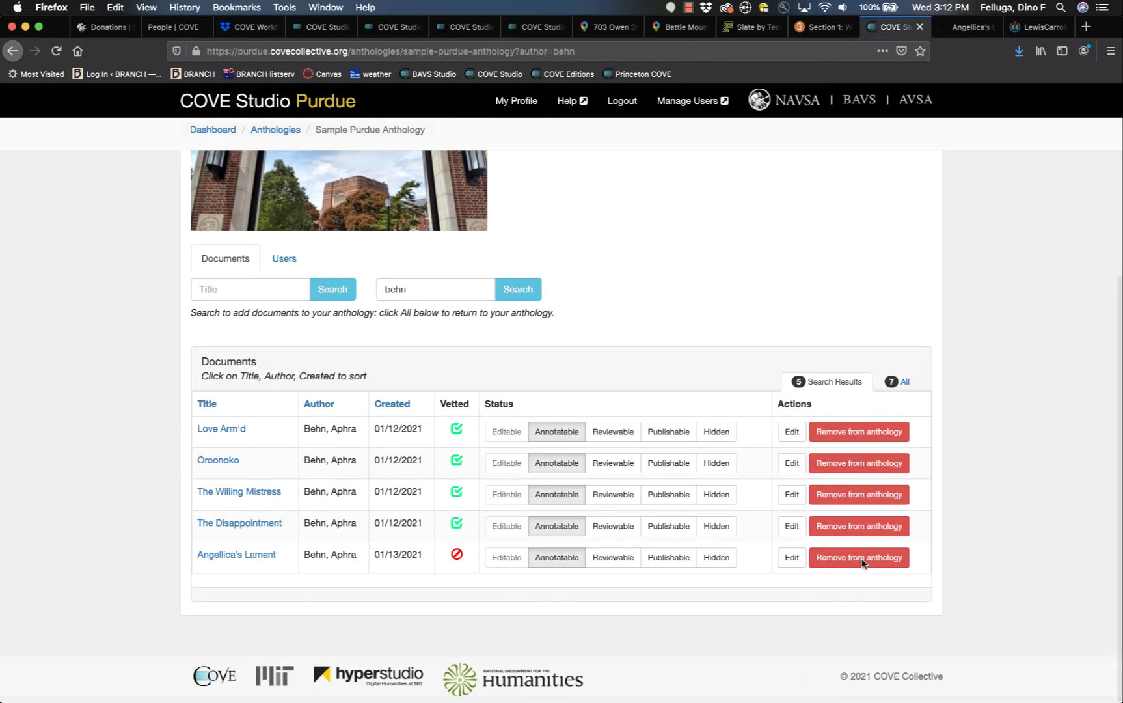
Step: Open Angellica's Lament from within the anthology and show the user choices for filtering its annotations
left_click(256, 561)
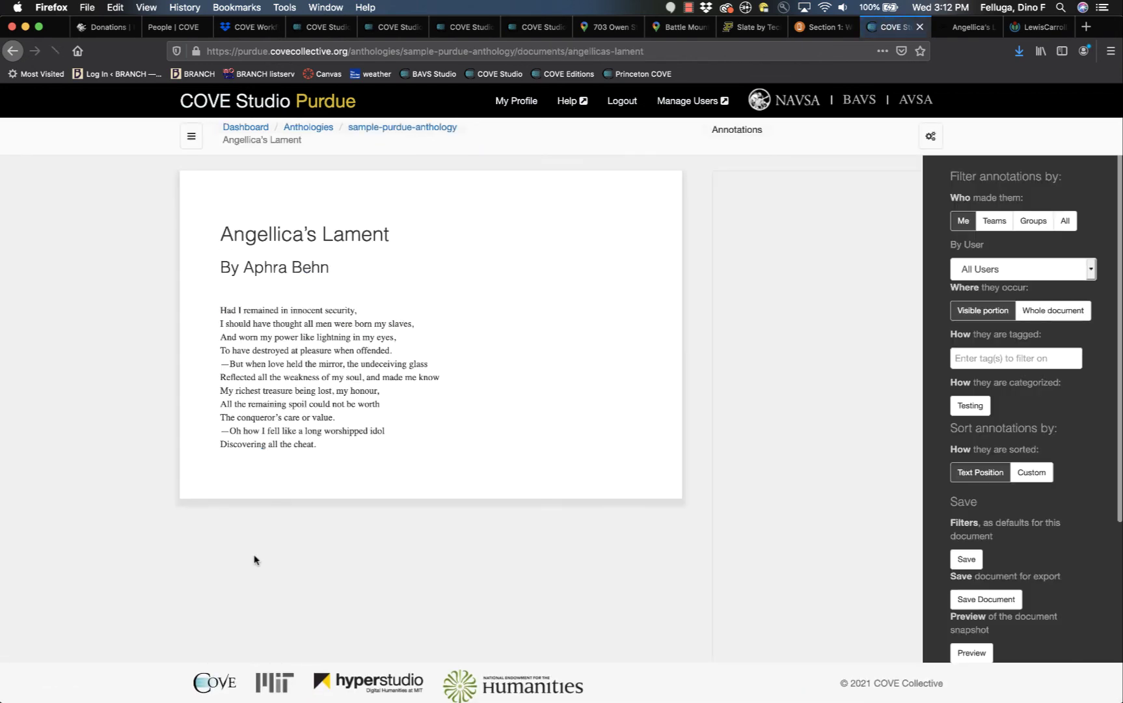
left_click(1008, 274)
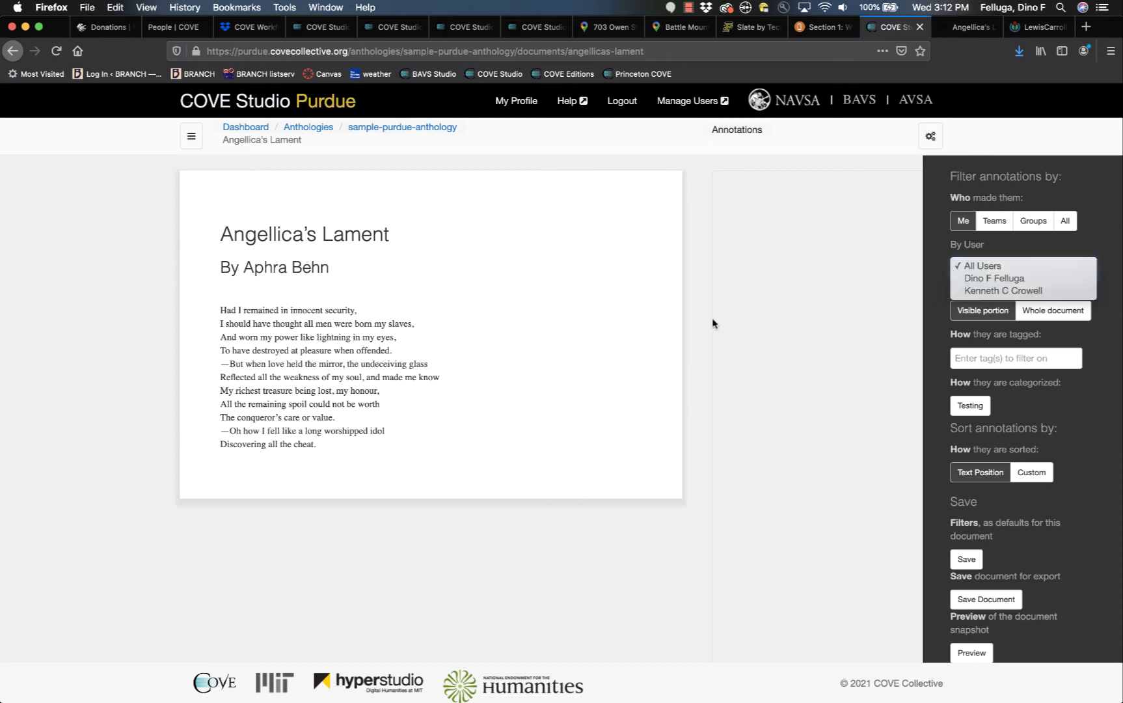
Step: Try starting an annotation on the words "Had I remained" in the poem's first line, and dismiss it
left_click(220, 315)
left_click(276, 309)
left_click_drag(279, 310, 222, 311)
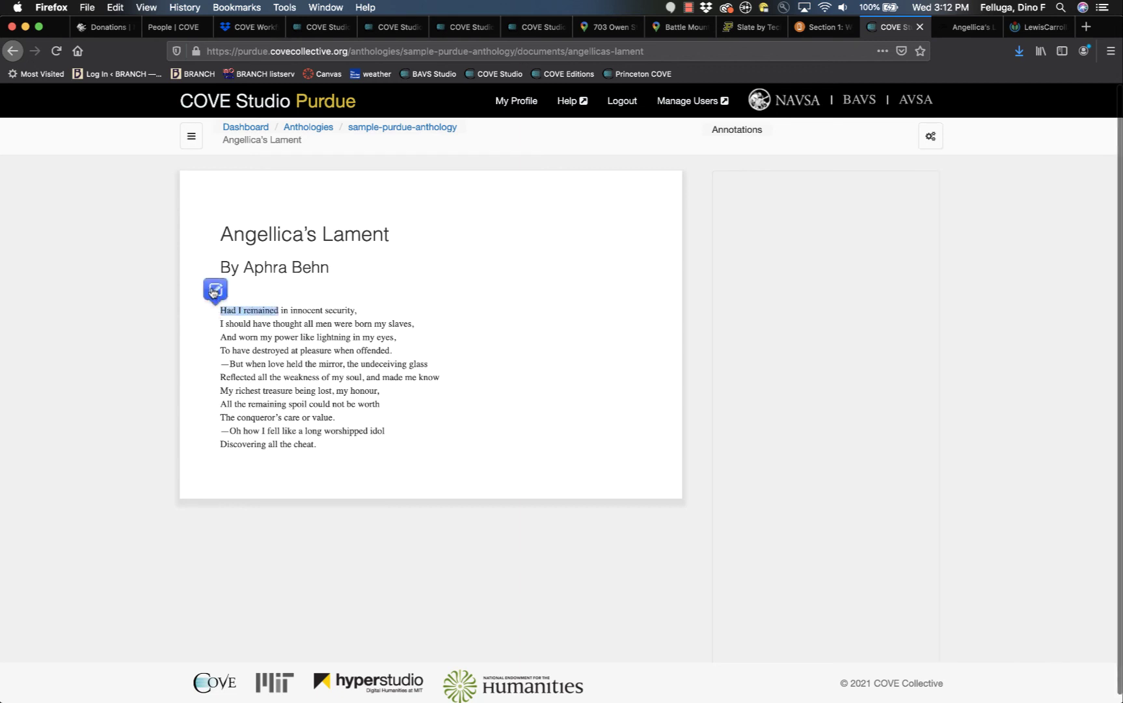
left_click(215, 290)
left_click(311, 325)
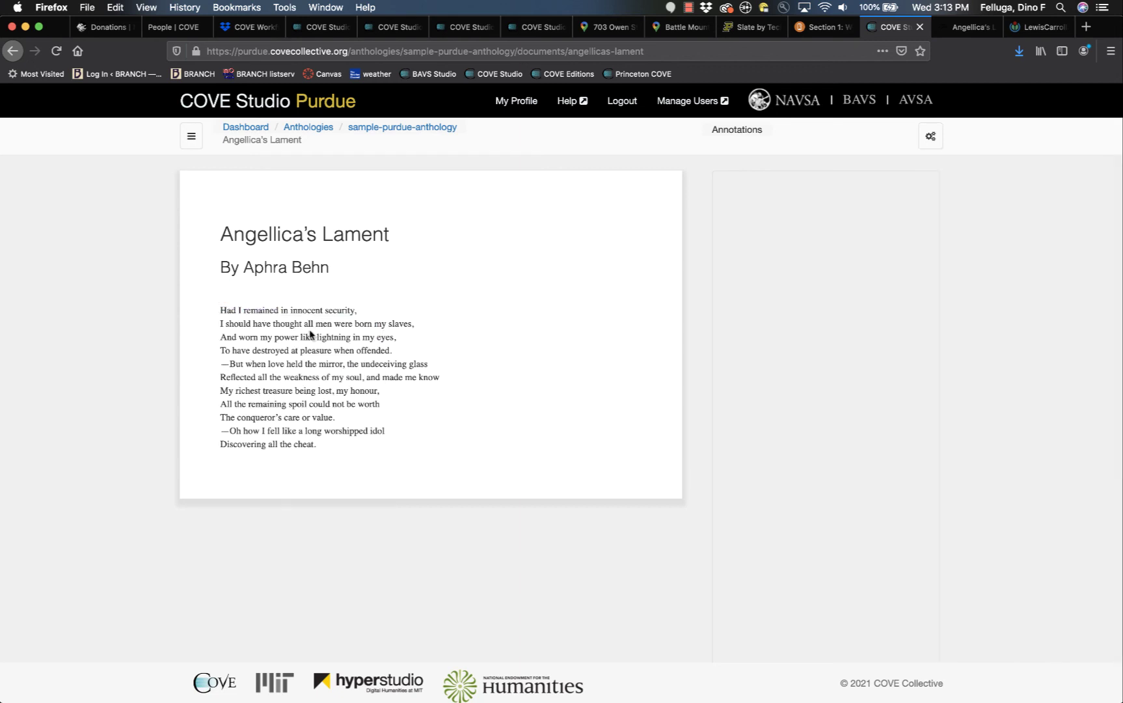